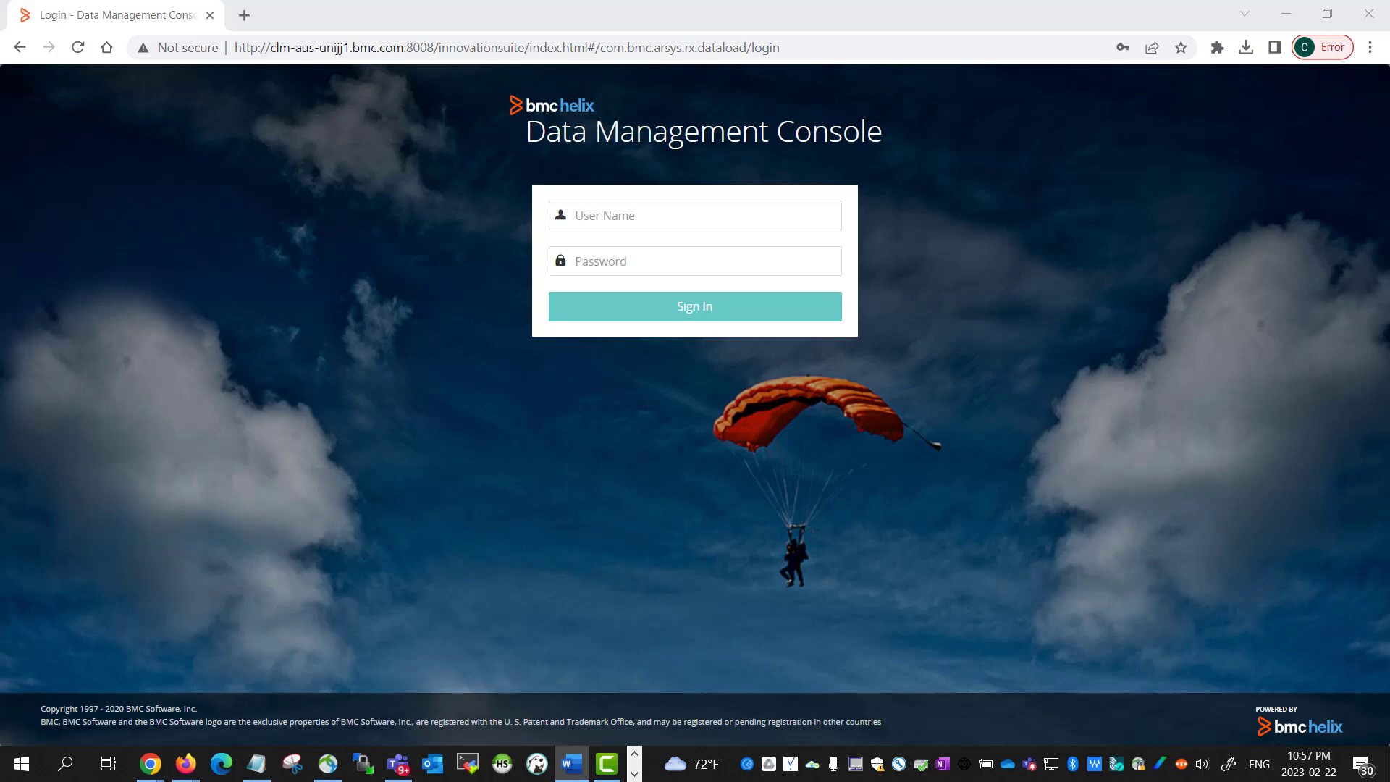
Bring up the Notepad list of login IDs from the taskbar
{"action": "left_click", "coordinate": [256, 764]}
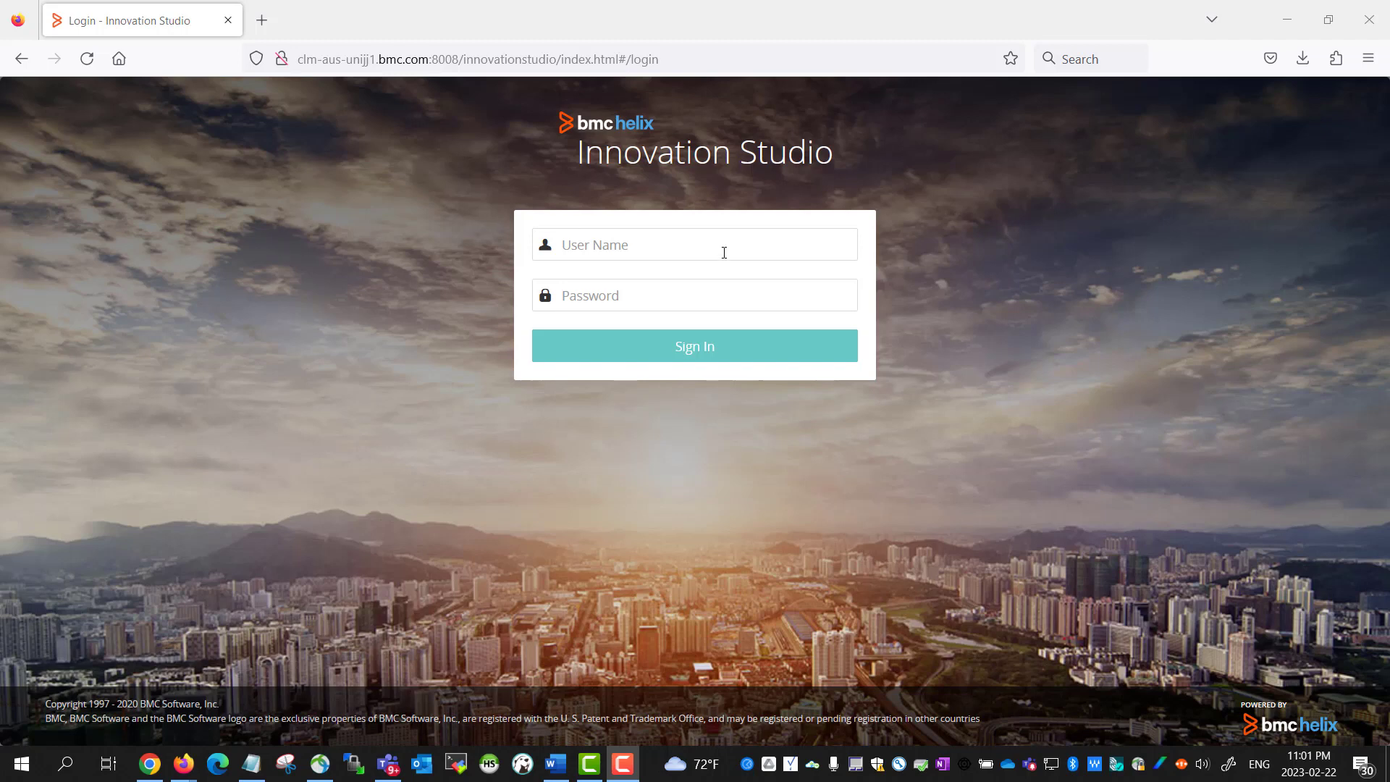
Sign in as the admin user, open Data Management Console and dismiss the read-only warning
{"action": "left_click", "coordinate": [694, 258]}
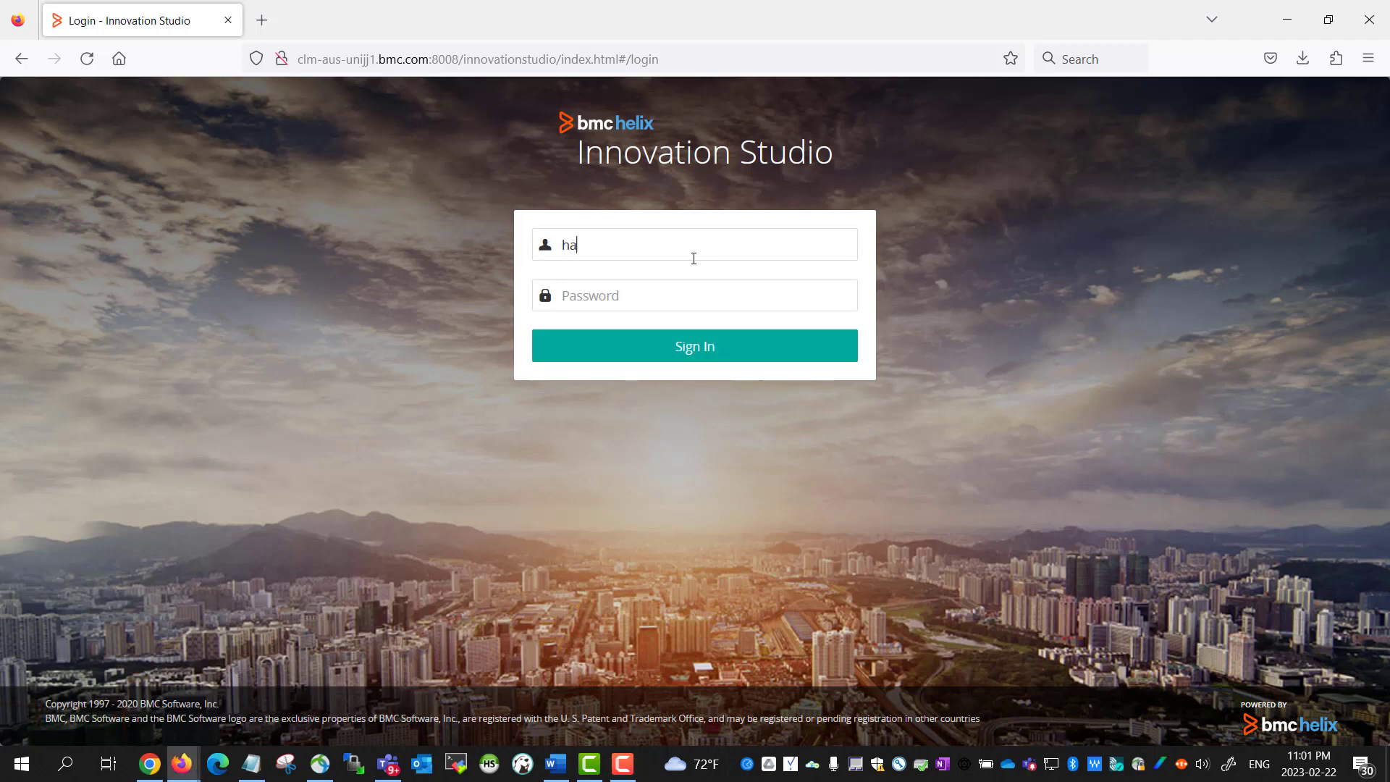
{"action": "key", "text": "Tab"}
{"action": "type", "text": "••••••"}
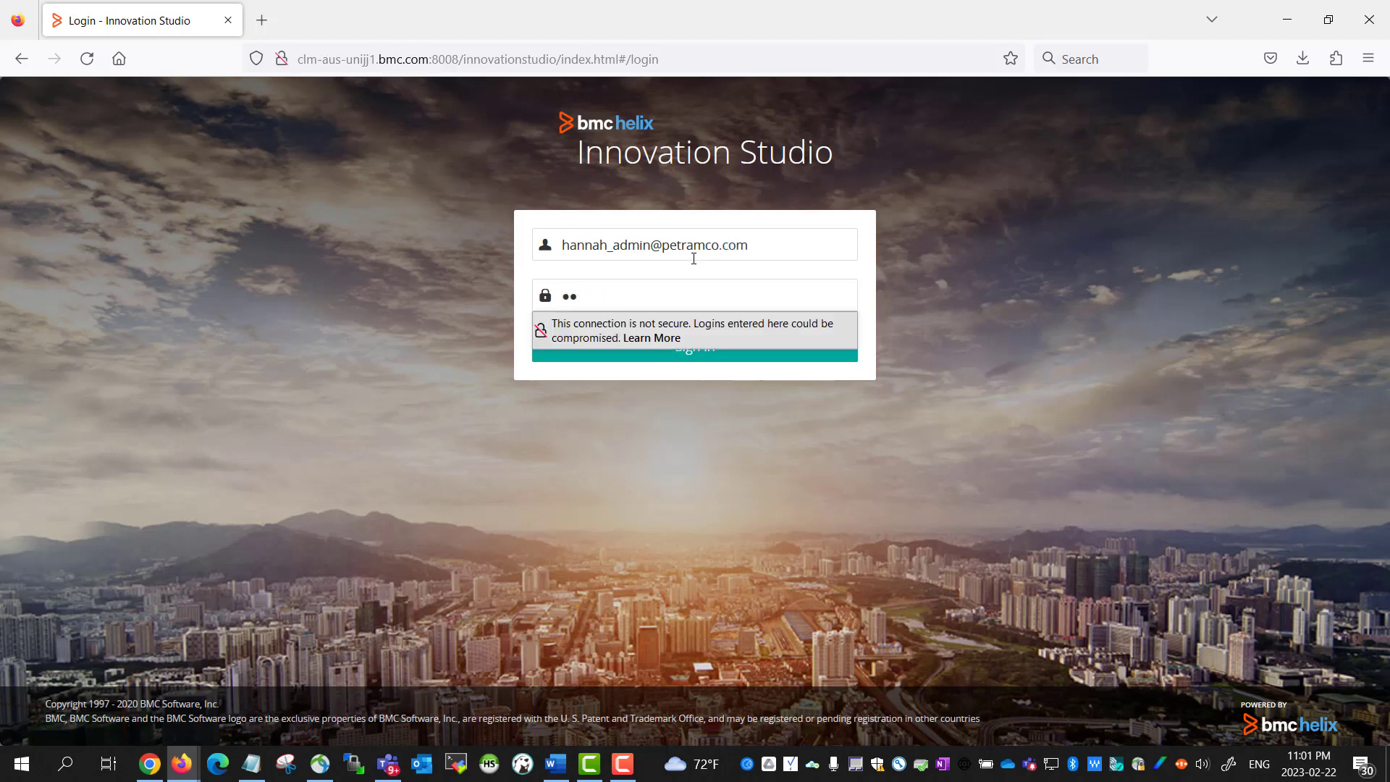
{"action": "type", "text": "•••"}
{"action": "left_click", "coordinate": [739, 345]}
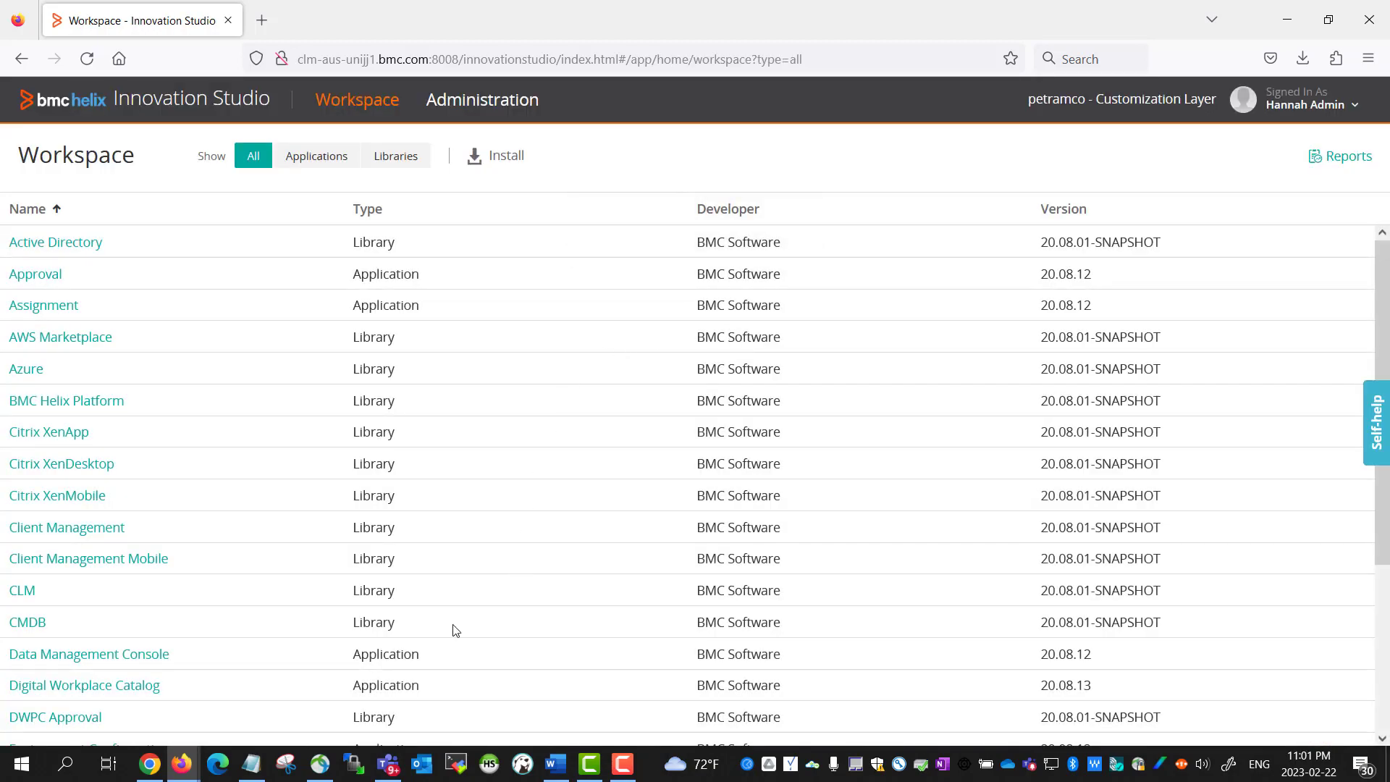
{"action": "left_click", "coordinate": [145, 659]}
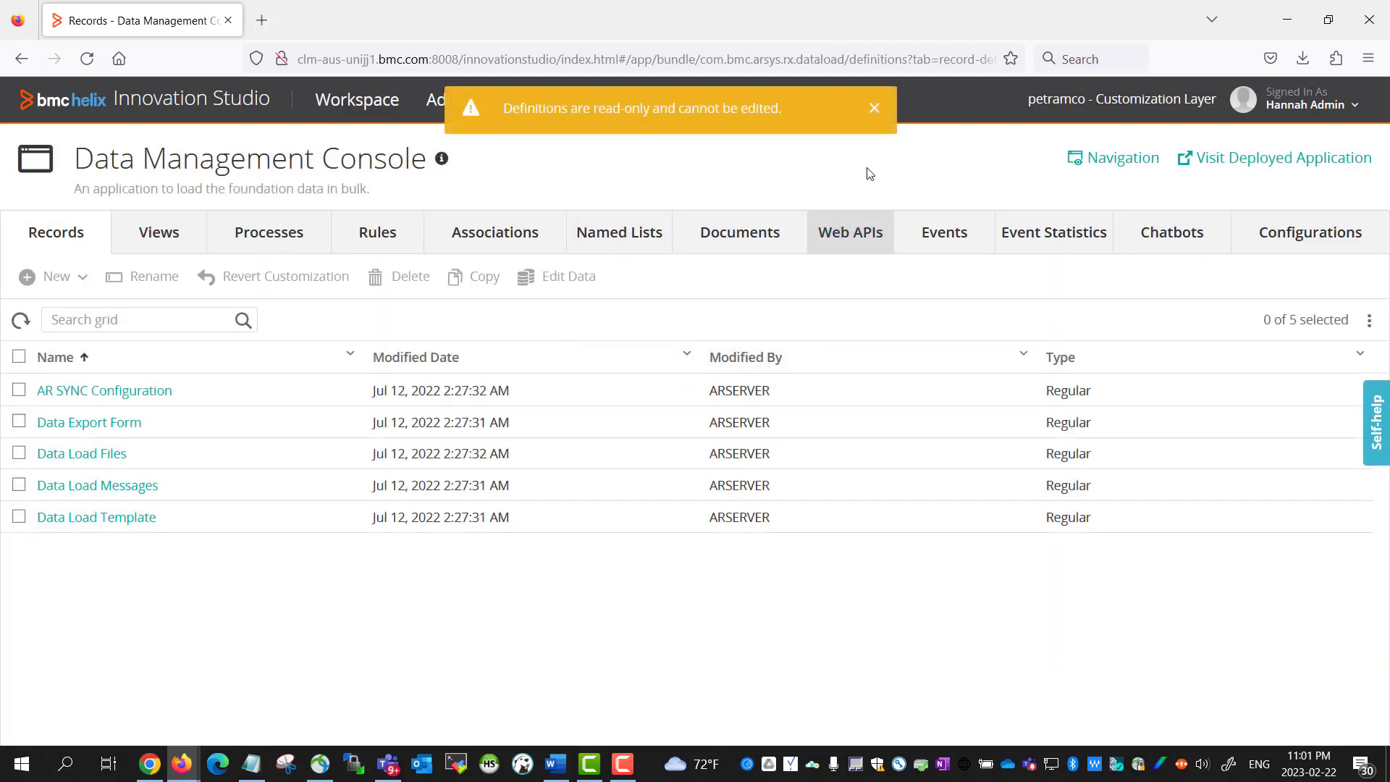
{"action": "left_click", "coordinate": [873, 116]}
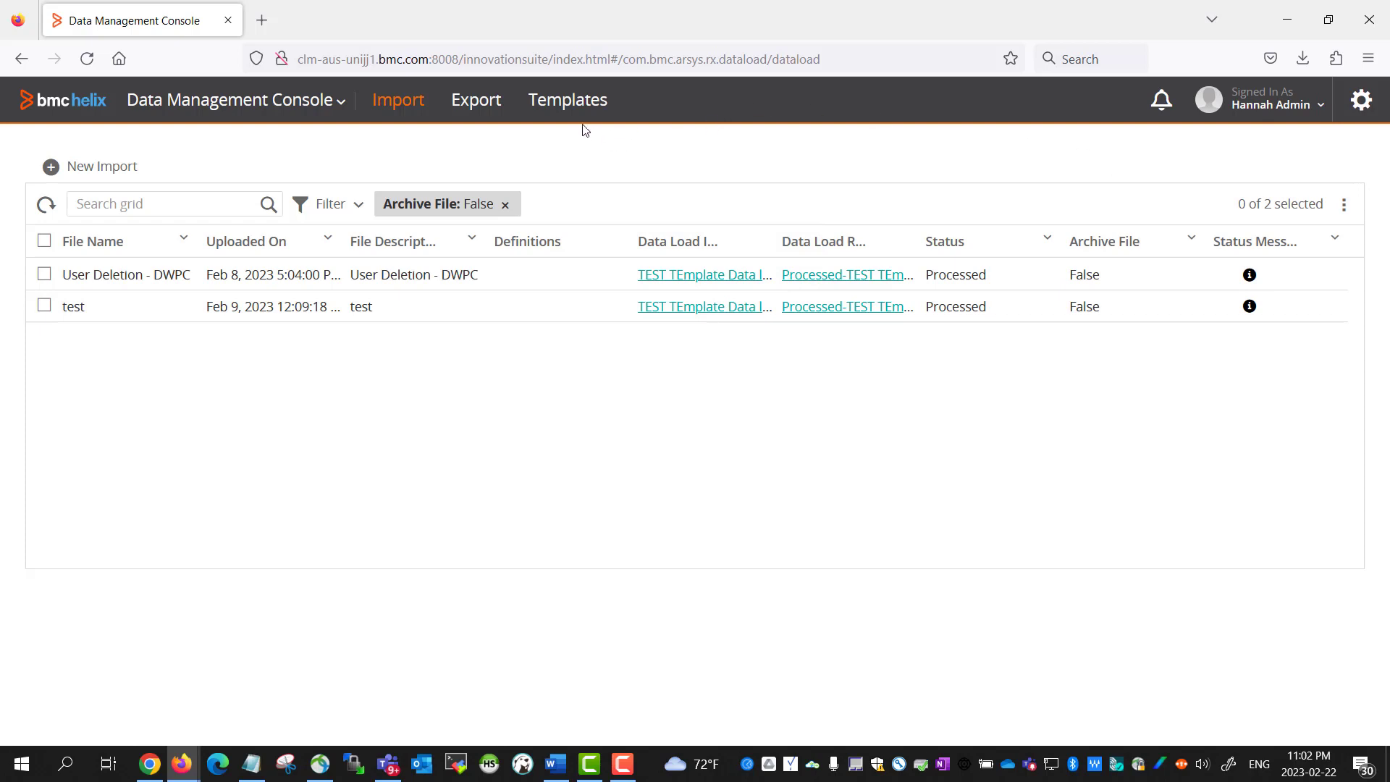
Download Person Data Template.xlsx from the Templates list and open it in Excel
{"action": "left_click", "coordinate": [564, 110]}
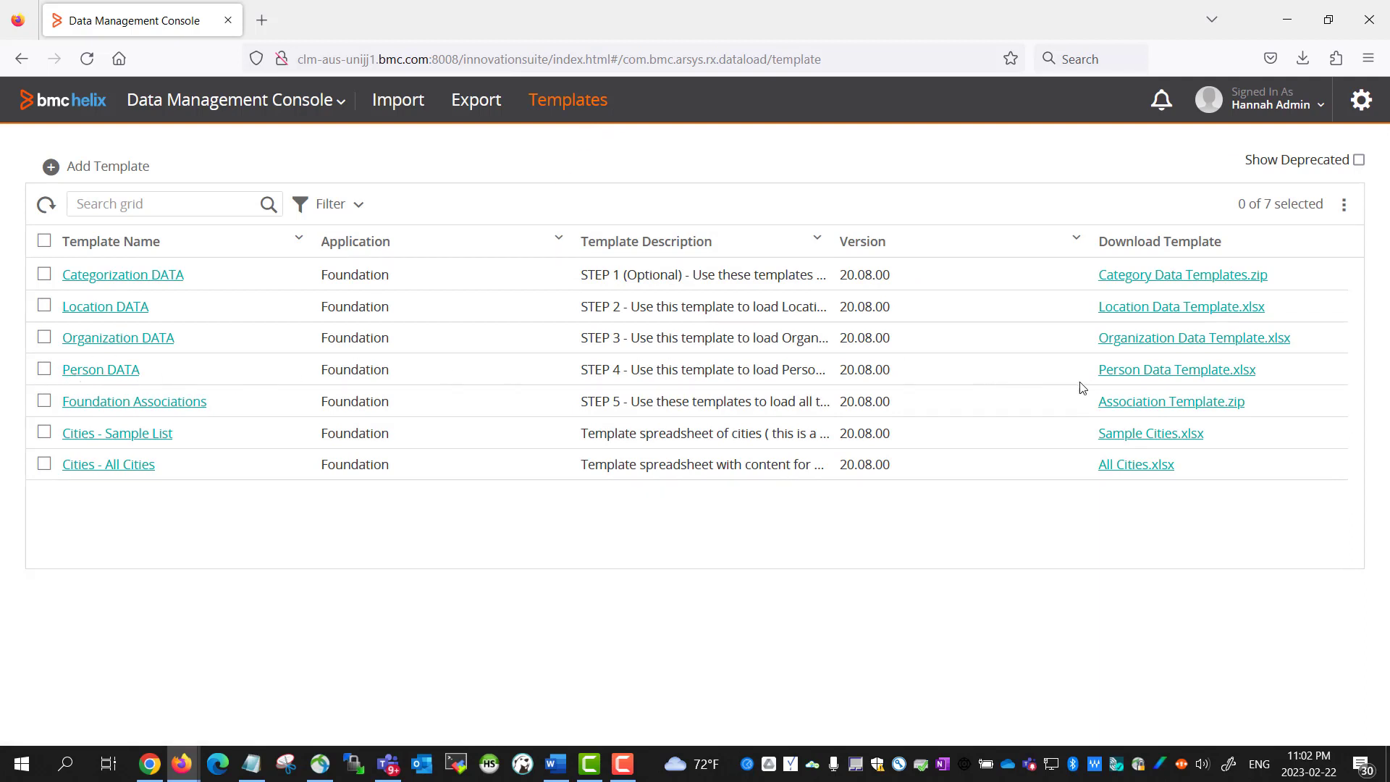
{"action": "left_click", "coordinate": [1199, 374]}
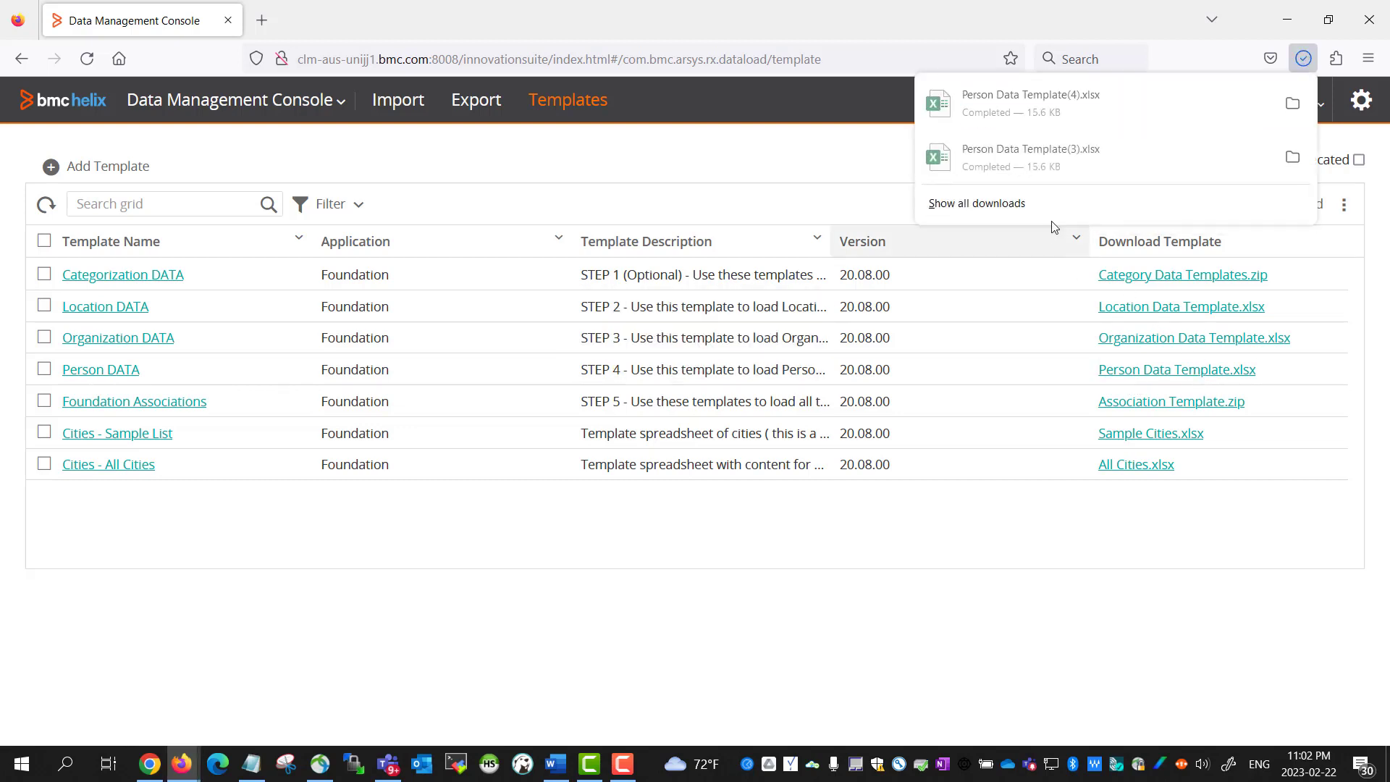
{"action": "left_click", "coordinate": [1031, 106]}
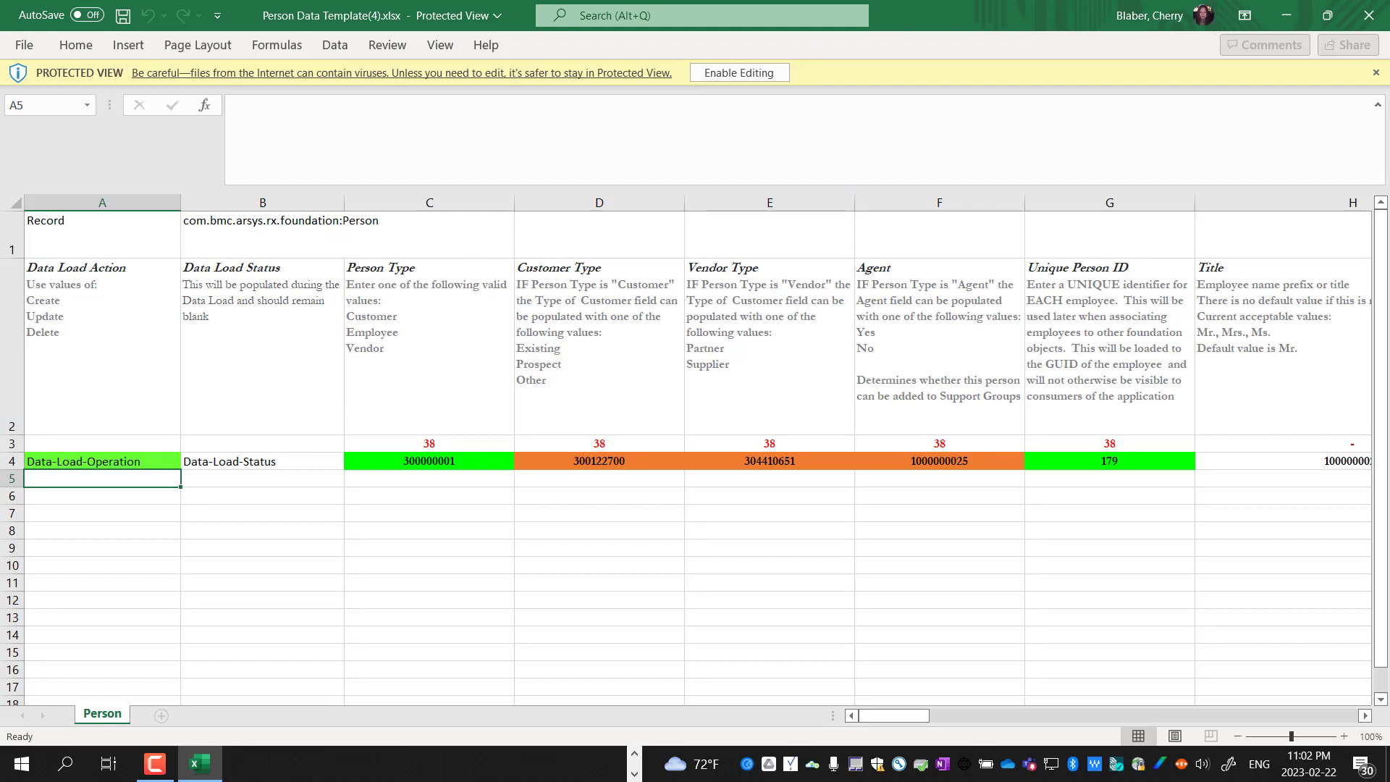
Enable editing and content in the template, reviewing cells A4, B4 and G4 and dismissing the connection error
{"action": "left_click", "coordinate": [757, 74]}
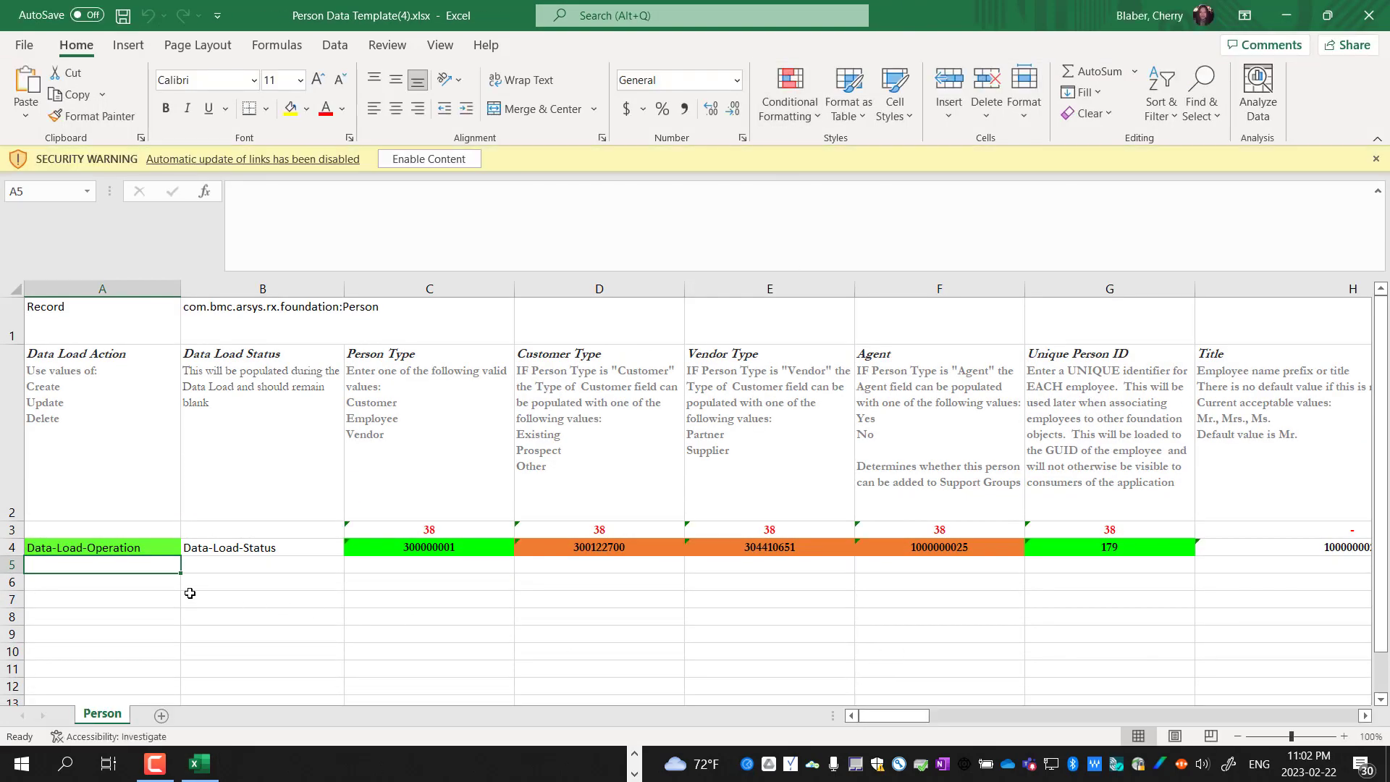
{"action": "left_click", "coordinate": [99, 543]}
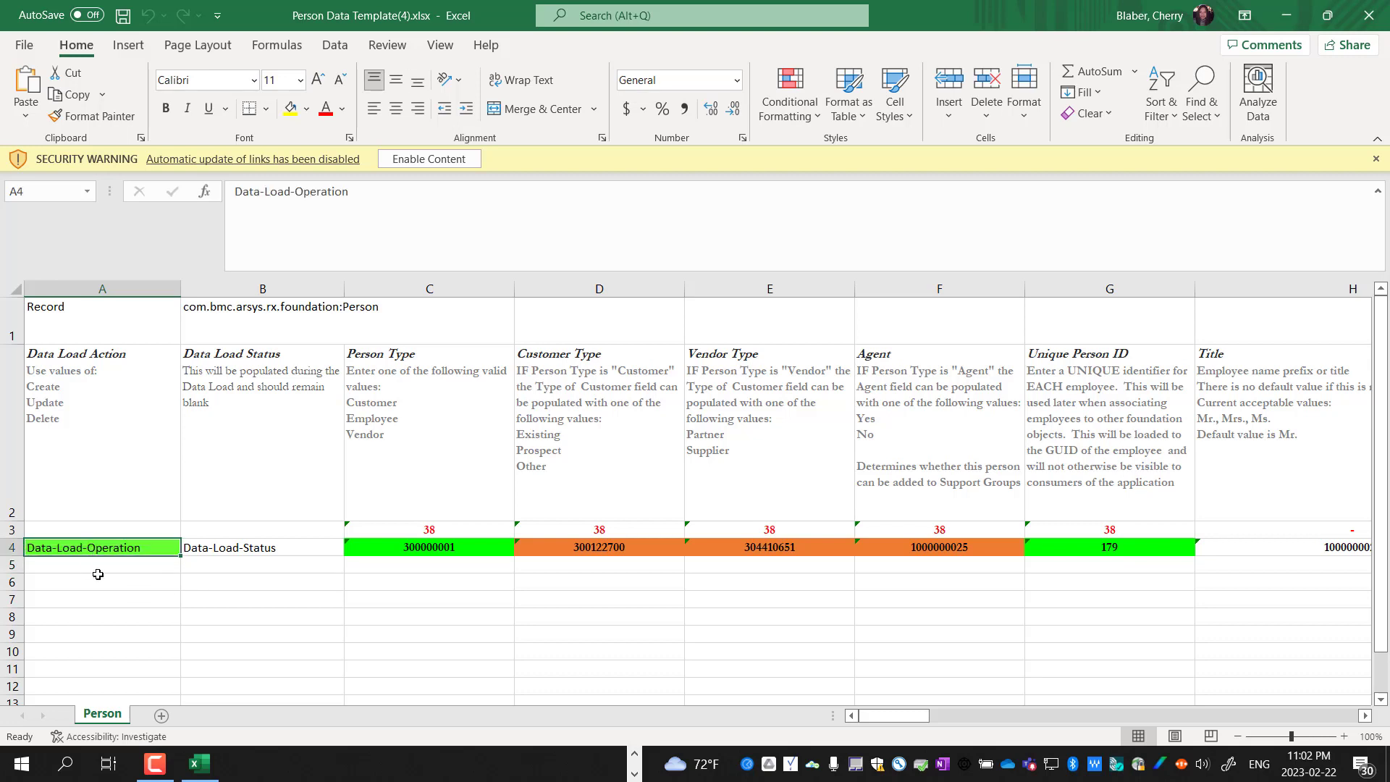
{"action": "left_click", "coordinate": [271, 553]}
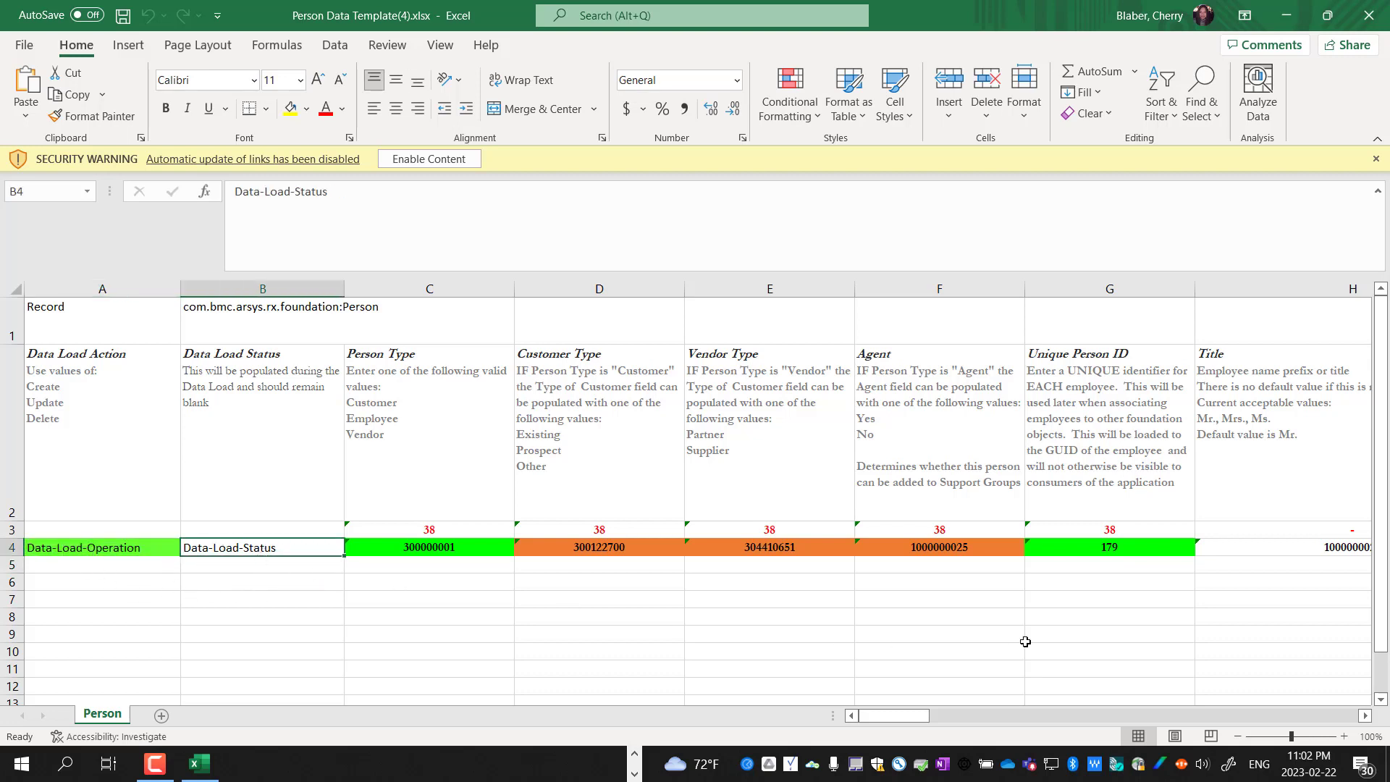
{"action": "left_click", "coordinate": [1090, 553]}
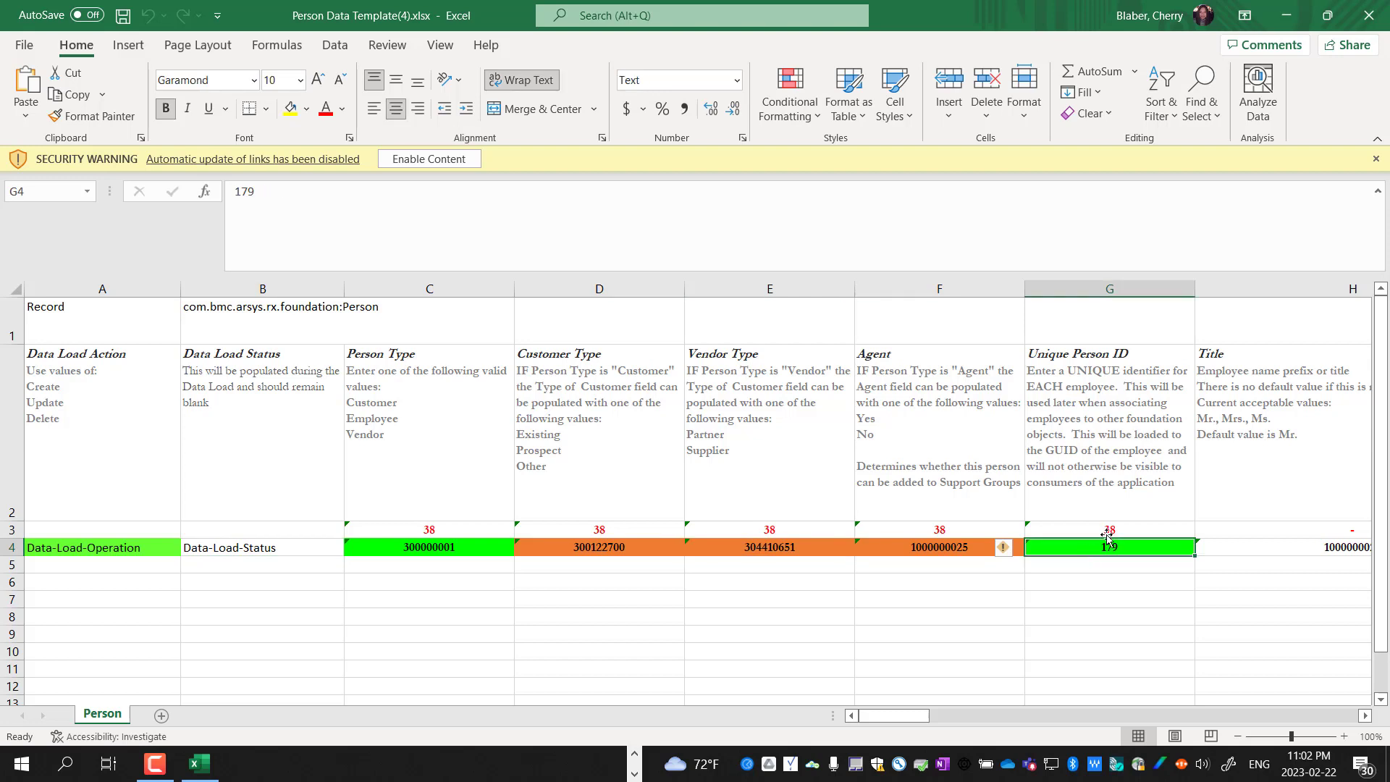
{"action": "left_click", "coordinate": [453, 164]}
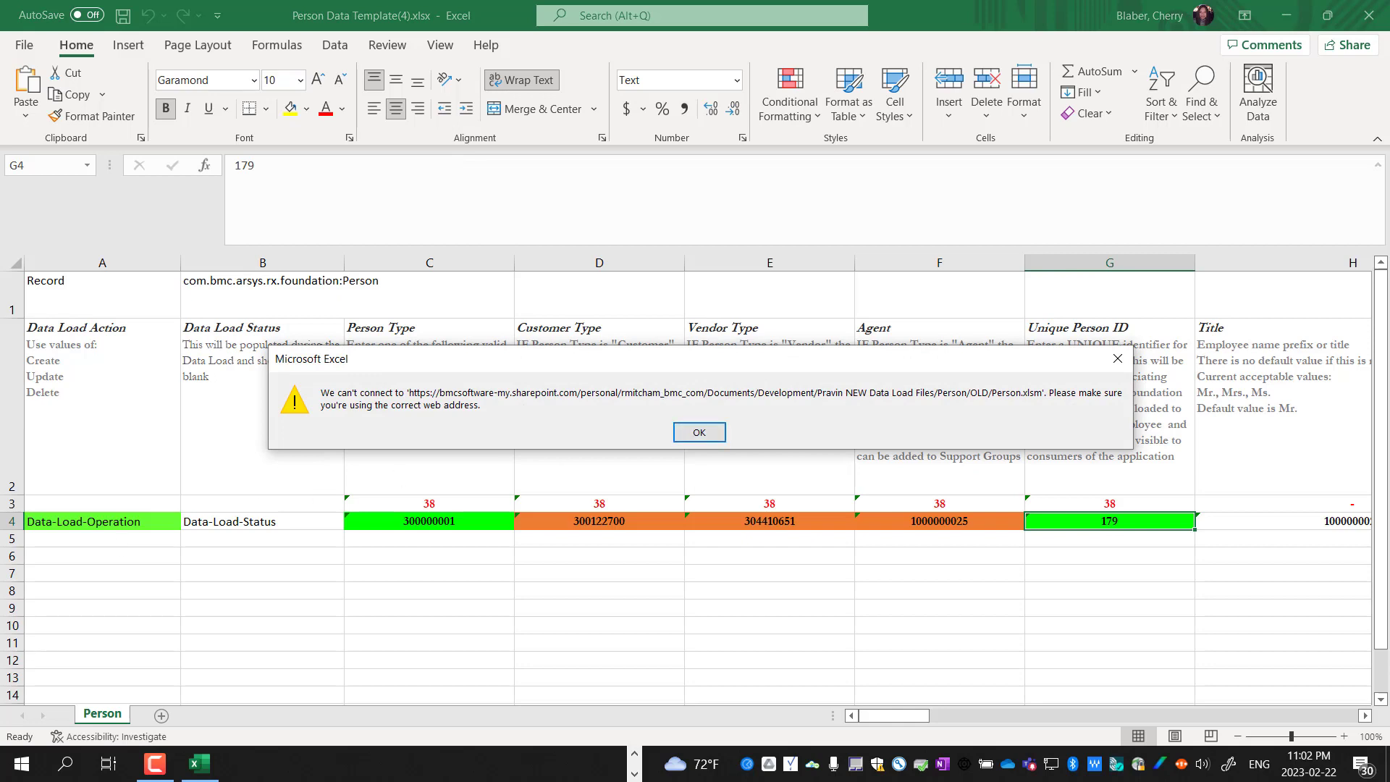
{"action": "key", "text": "Return"}
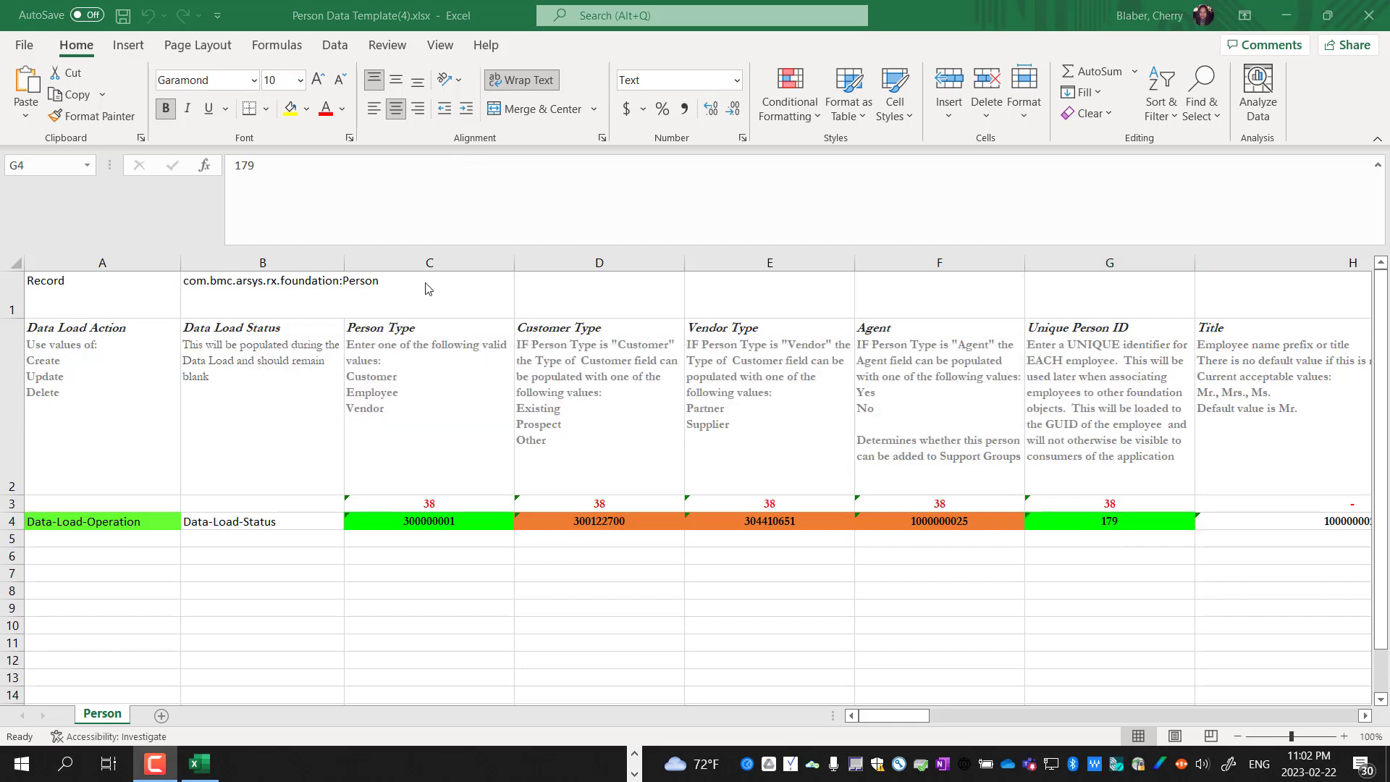
Delete columns C through F from the Person template
{"action": "left_click", "coordinate": [432, 263]}
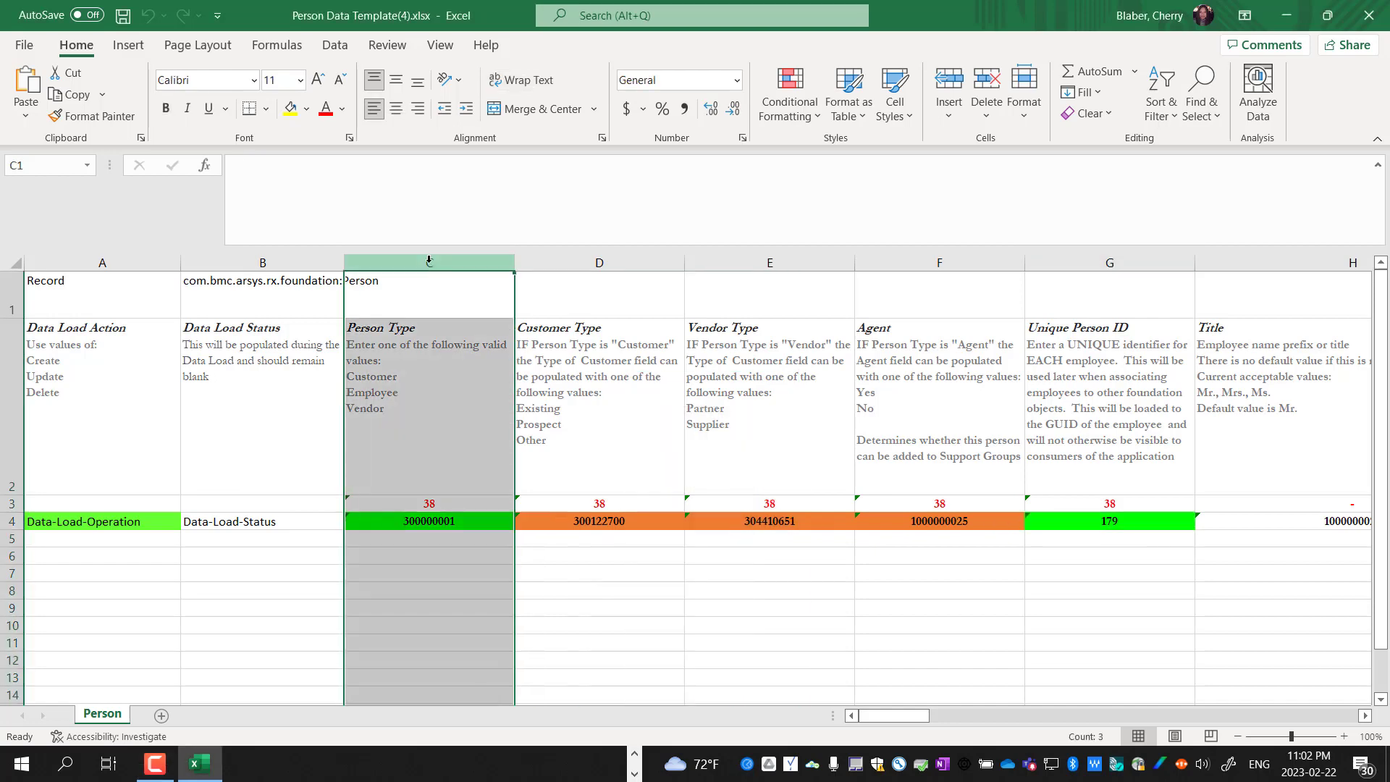
{"action": "left_click", "coordinate": [917, 262], "text": "shift"}
{"action": "right_click", "coordinate": [919, 262]}
{"action": "left_click", "coordinate": [950, 442]}
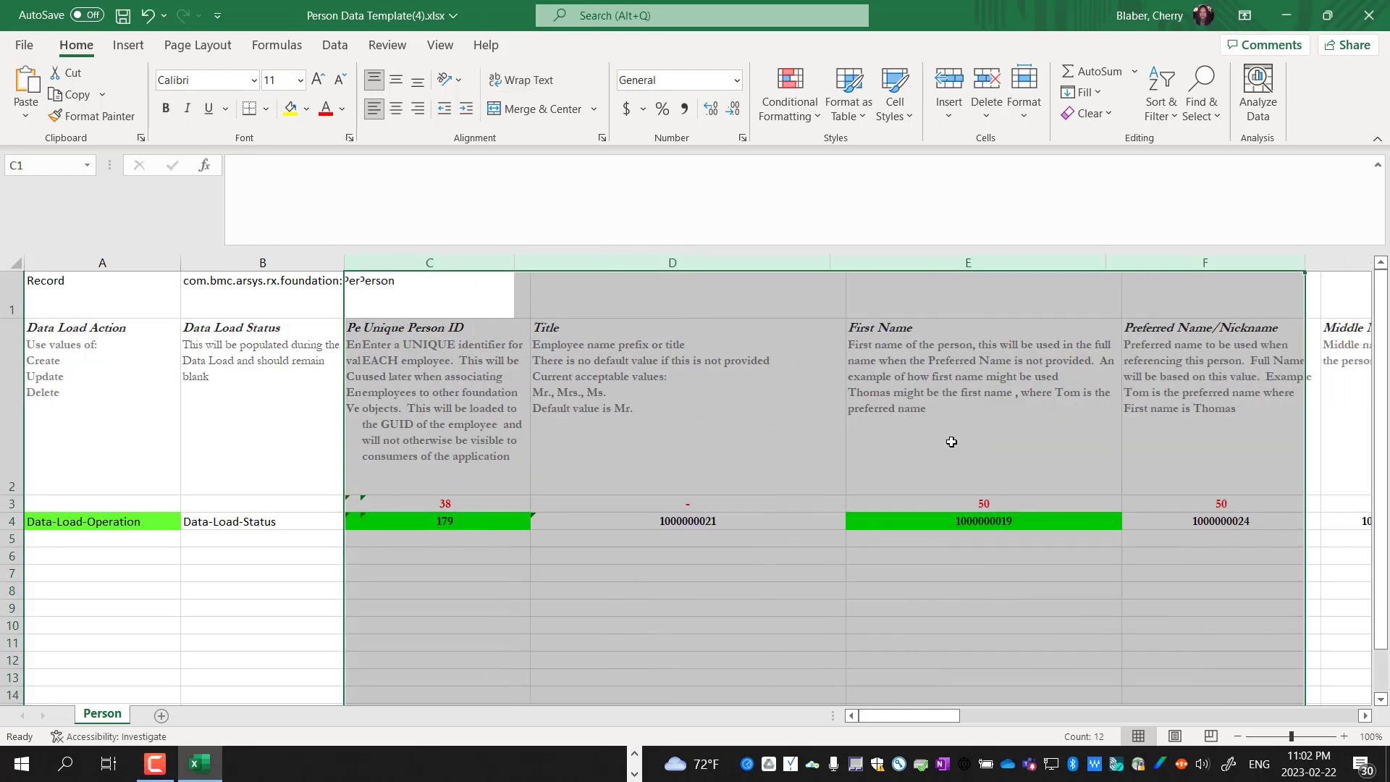
{"action": "left_click_drag", "start_coordinate": [900, 717], "coordinate": [1367, 711]}
Delete columns D through AS, then clear the 38 from cell C3
{"action": "left_click", "coordinate": [701, 263]}
{"action": "left_click", "coordinate": [1019, 270], "text": "shift"}
{"action": "right_click", "coordinate": [1014, 266]}
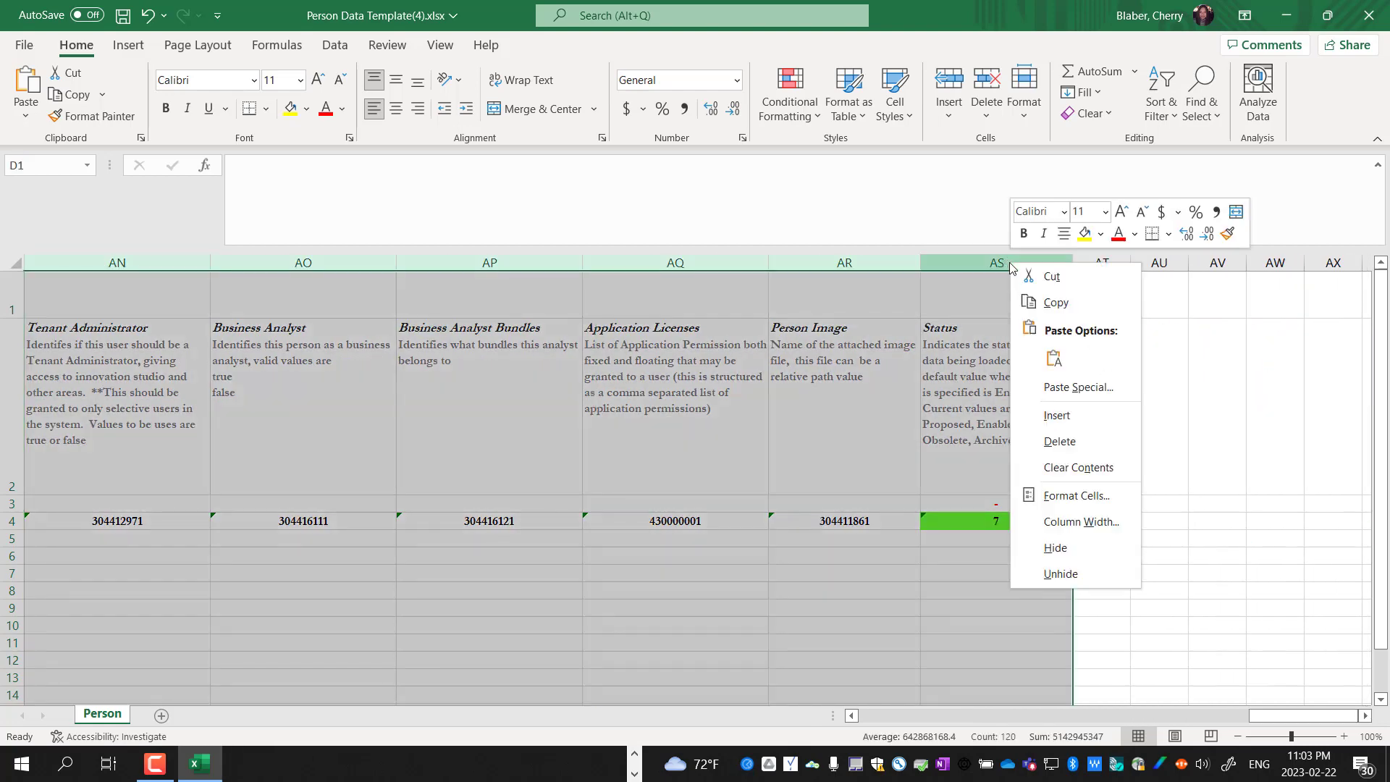
{"action": "left_click", "coordinate": [1060, 441]}
{"action": "left_click", "coordinate": [1059, 717]}
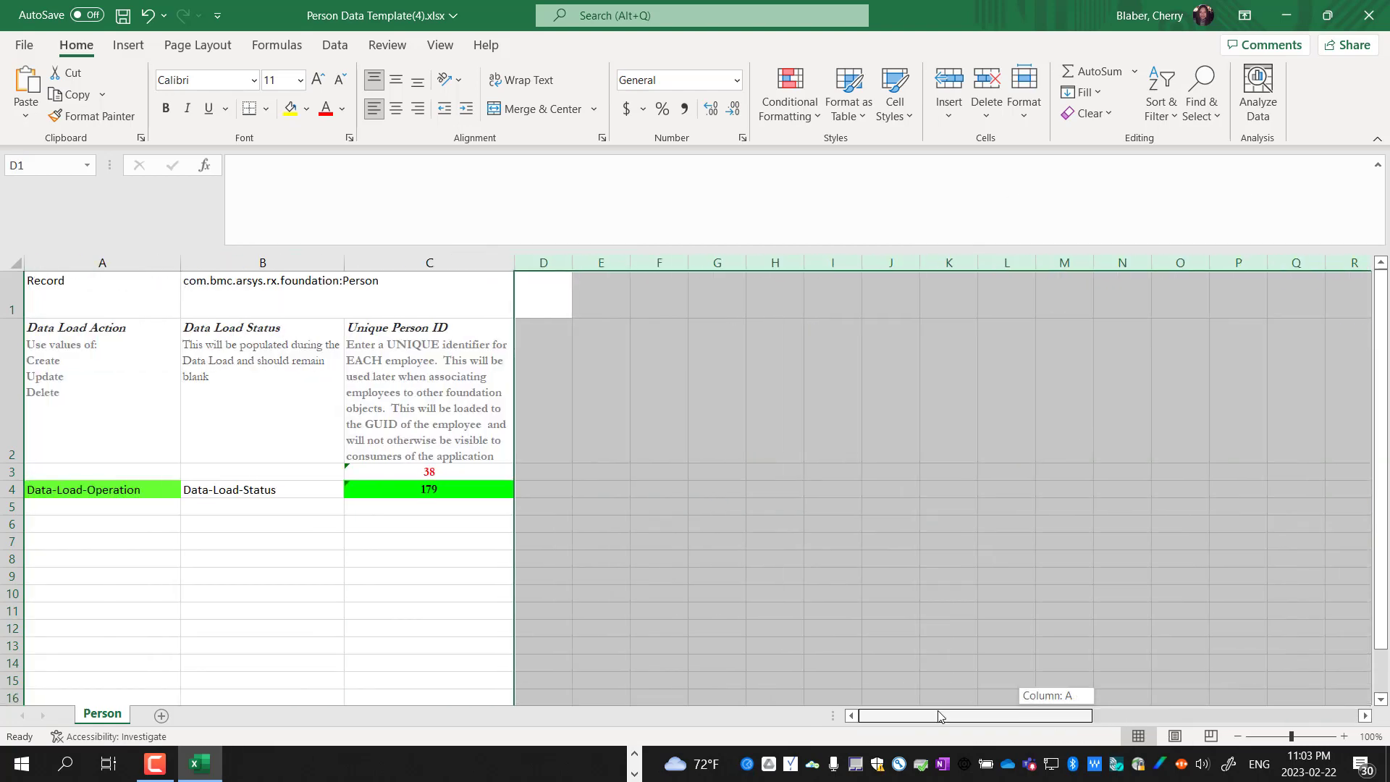
{"action": "left_click", "coordinate": [415, 563]}
{"action": "left_click", "coordinate": [454, 470]}
{"action": "key", "text": "Delete"}
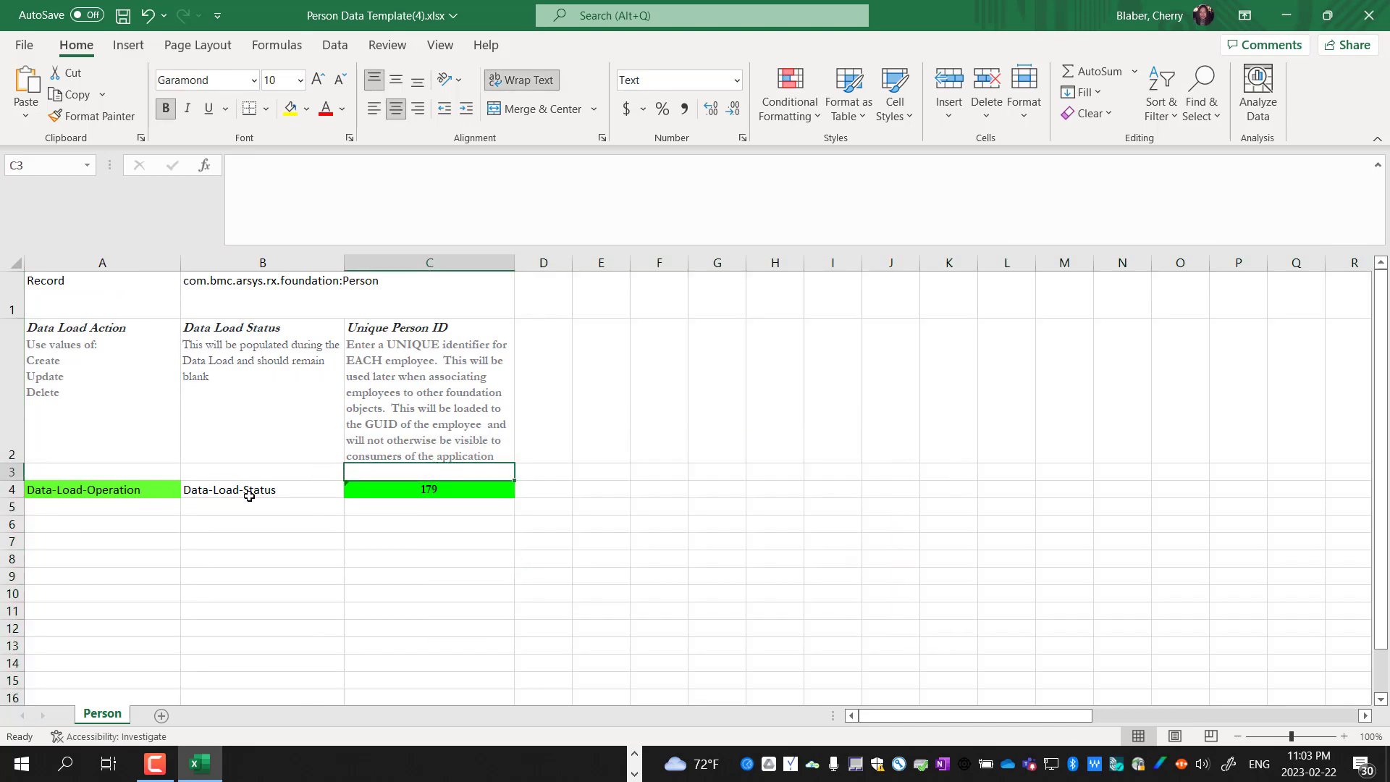
Enter Delete as the Data Load Action in A5 and copy it down through A8
{"action": "left_click", "coordinate": [455, 491]}
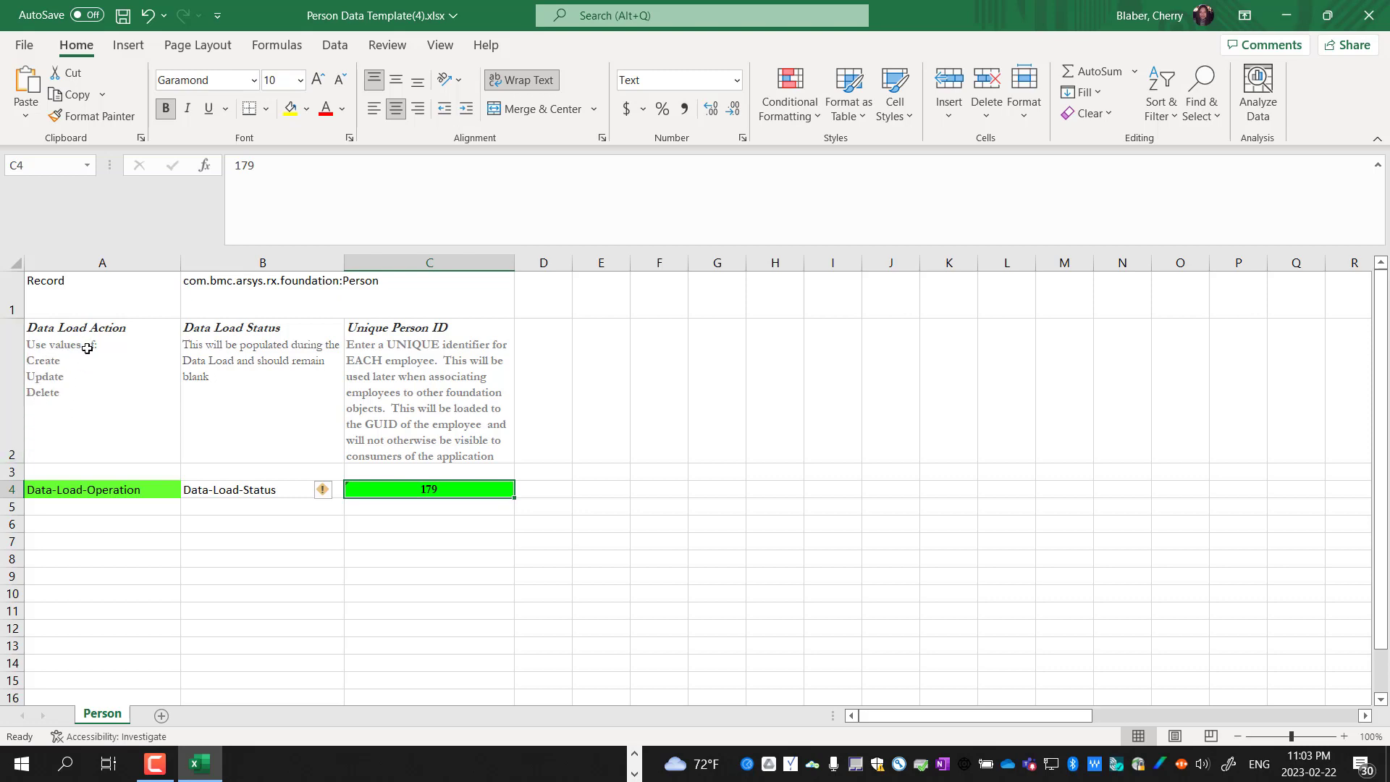
{"action": "left_click", "coordinate": [98, 509]}
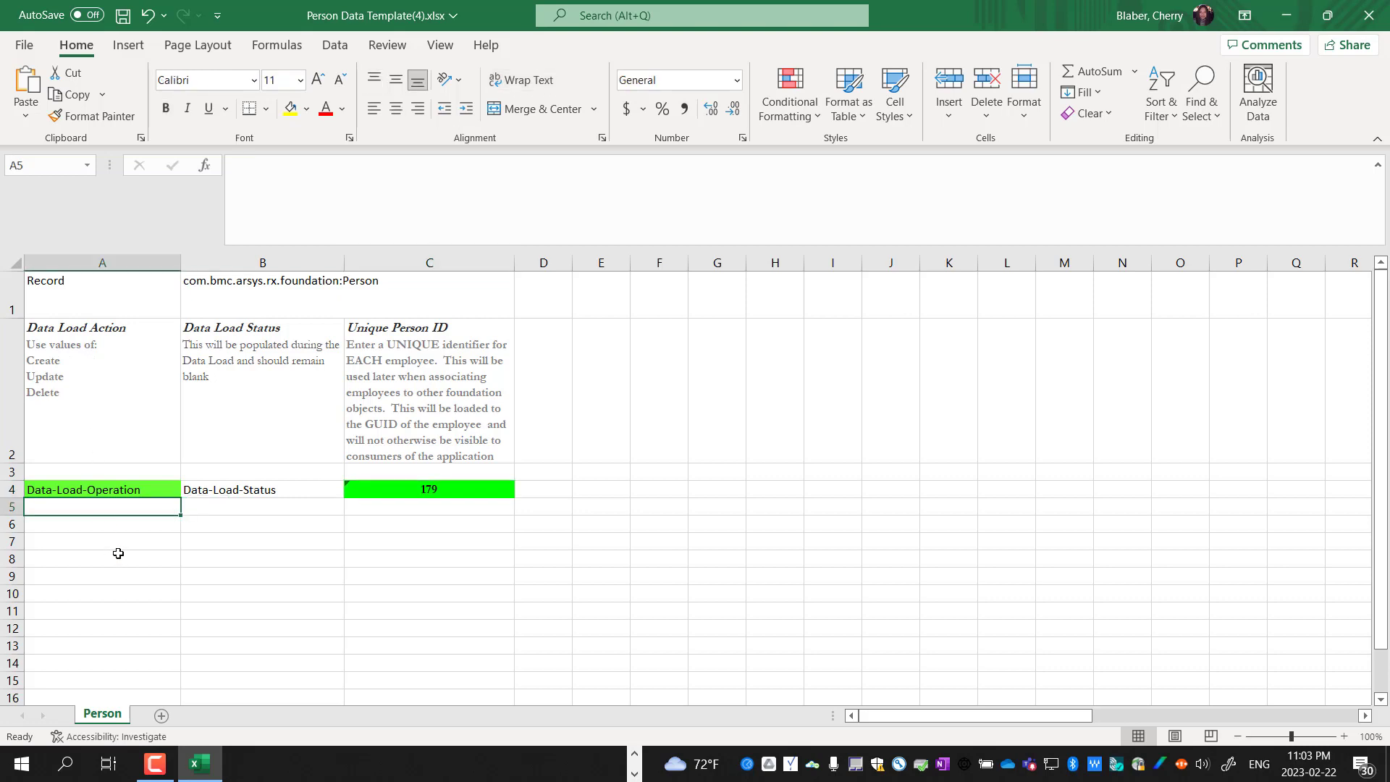
{"action": "type", "text": "Delete"}
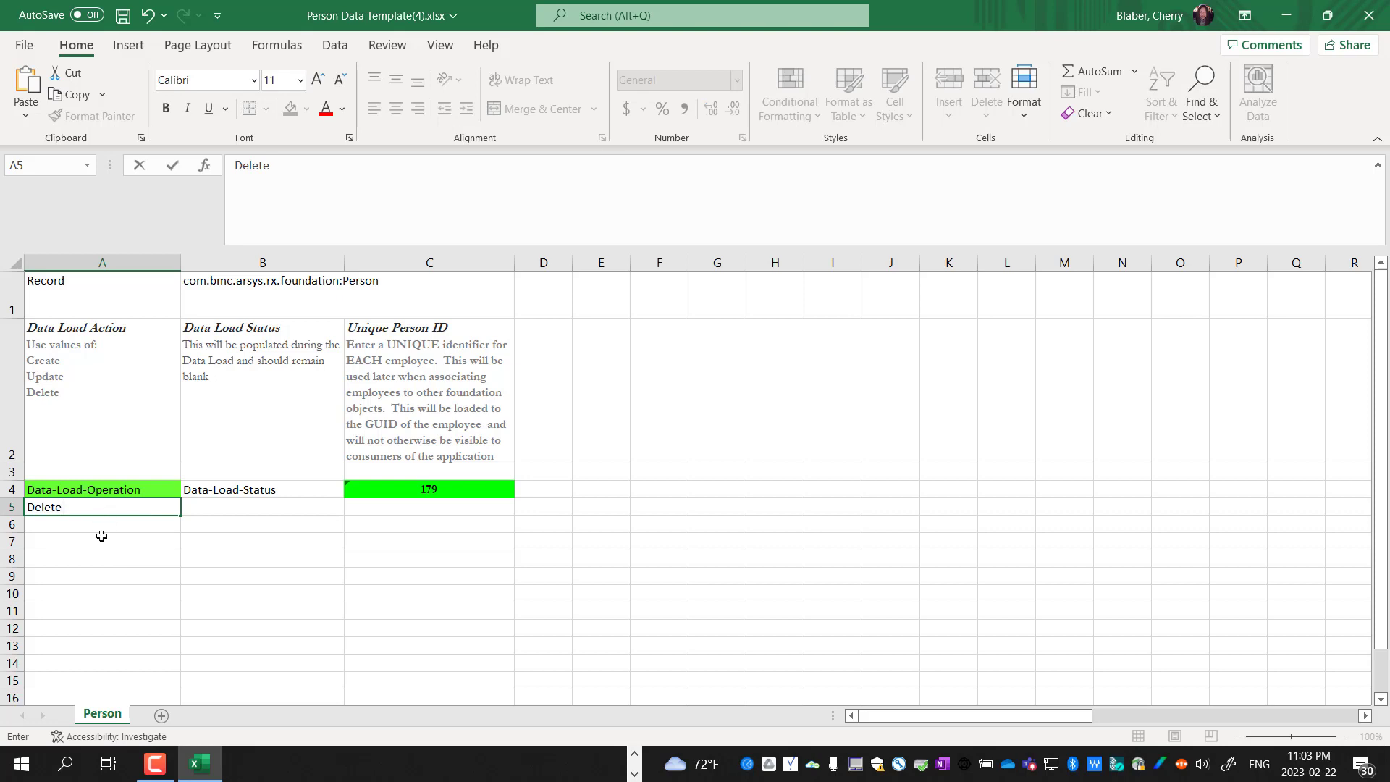
{"action": "key", "text": "Return"}
{"action": "left_click", "coordinate": [102, 507]}
{"action": "key", "text": "ctrl+c"}
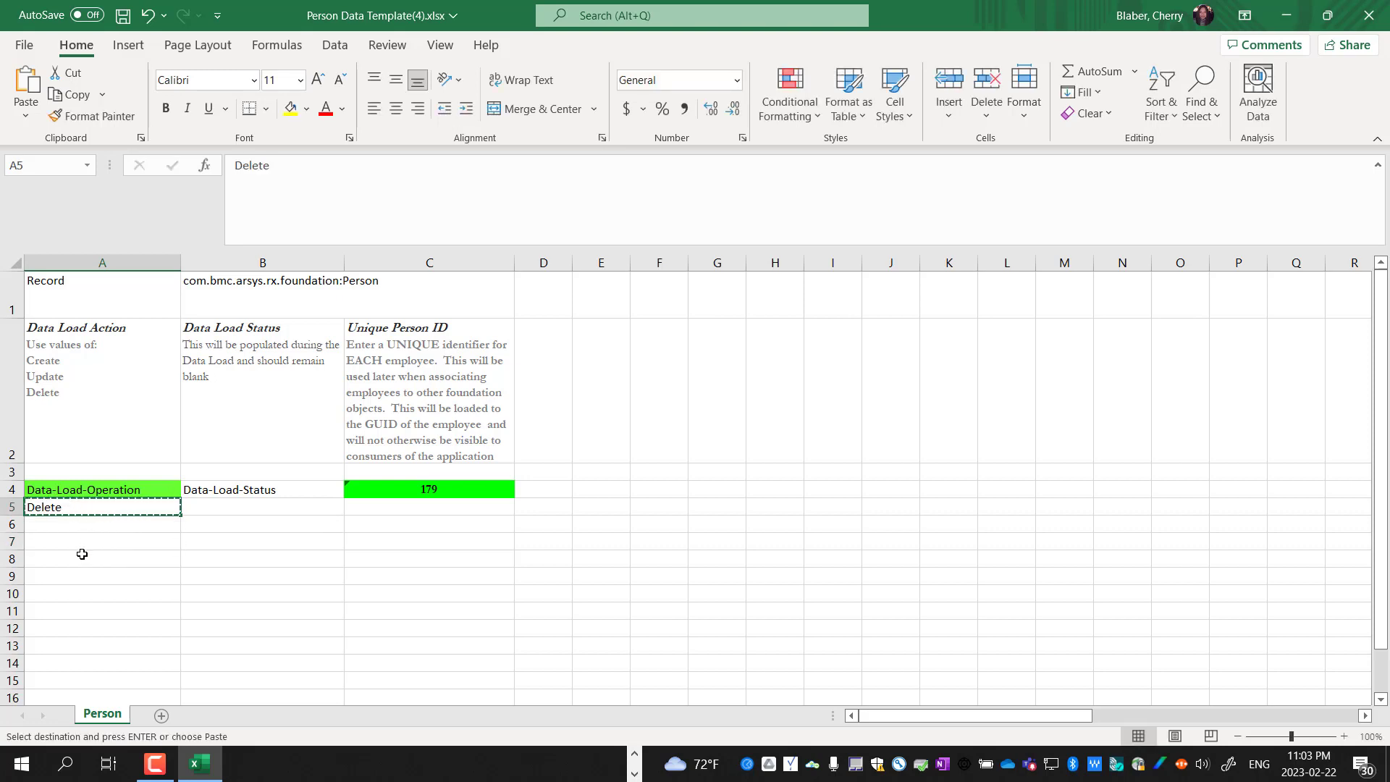
{"action": "left_click_drag", "start_coordinate": [81, 552], "coordinate": [88, 557]}
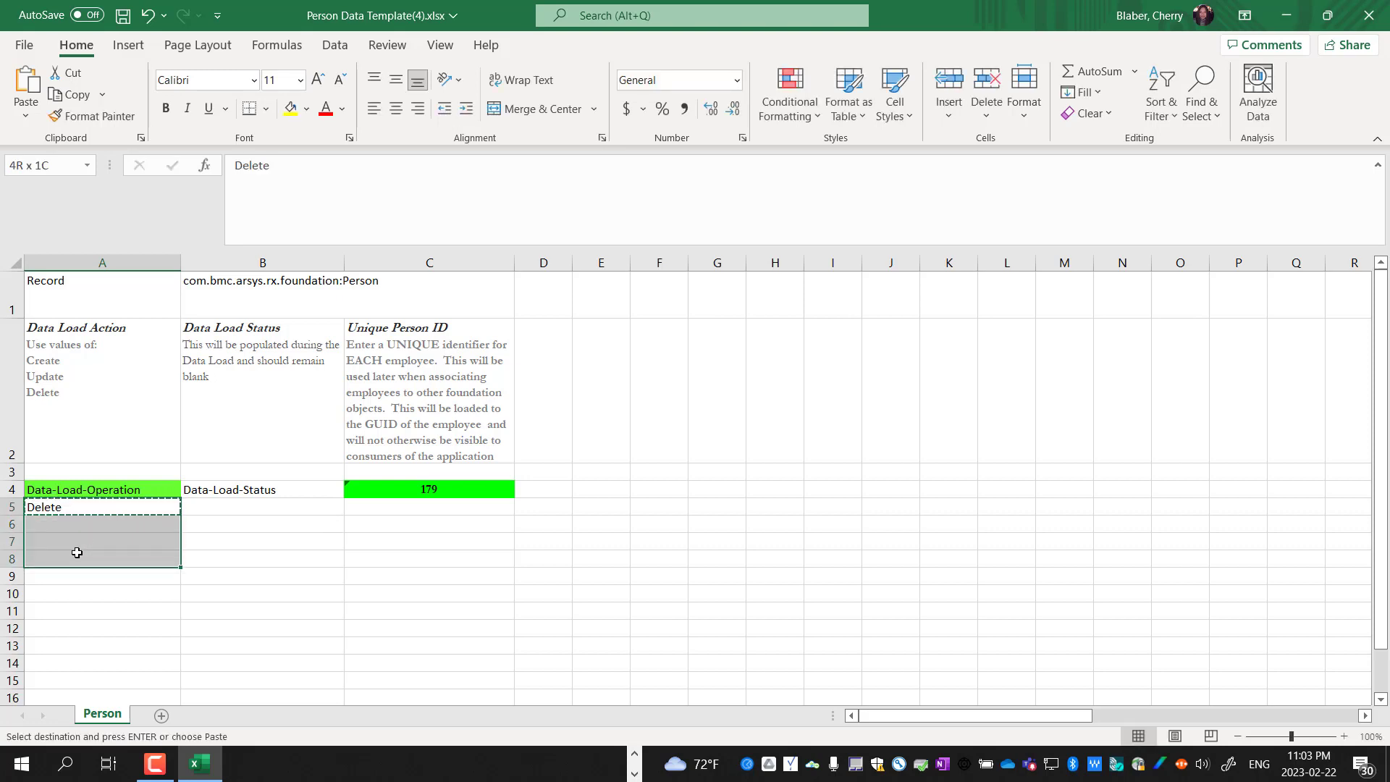
{"action": "key", "text": "ctrl+v"}
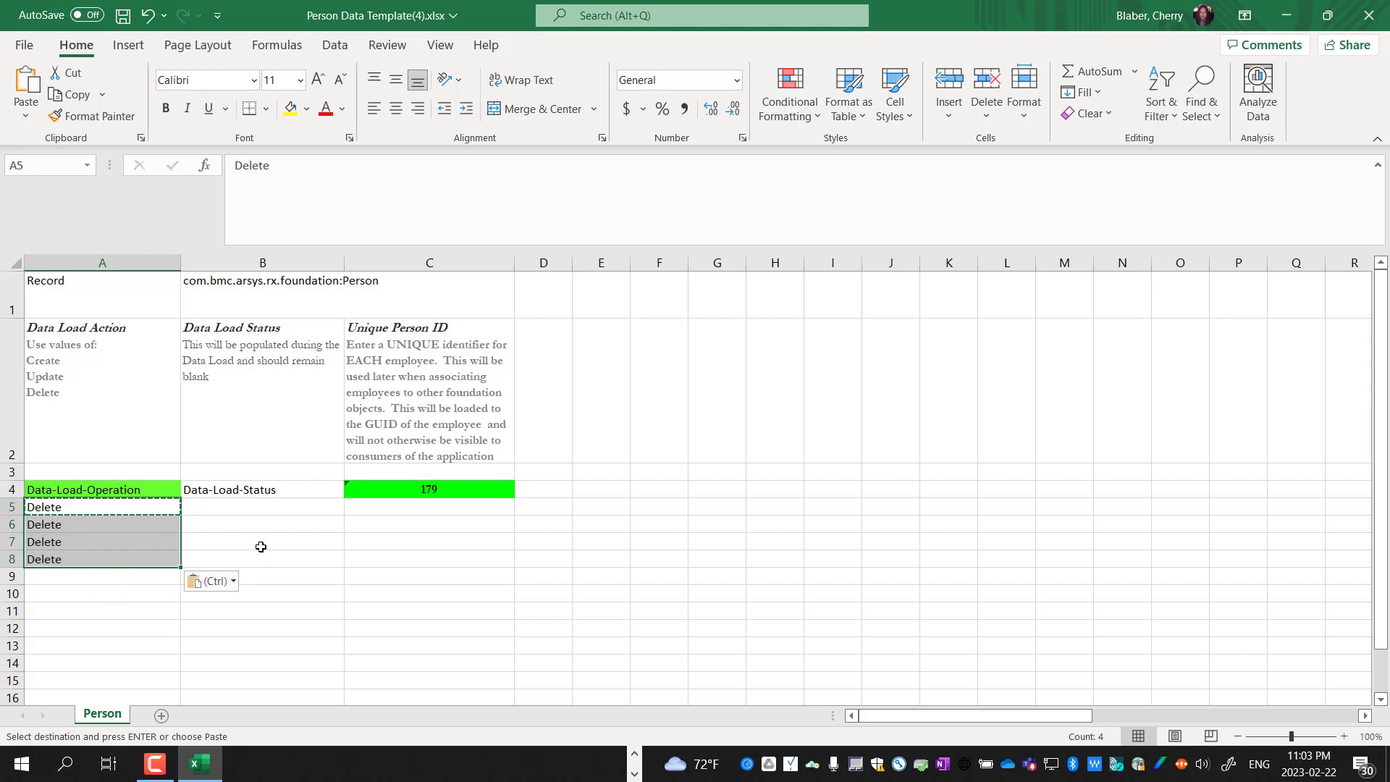
Review cells B5, B8 and the ID value in C4
{"action": "left_click", "coordinate": [235, 504]}
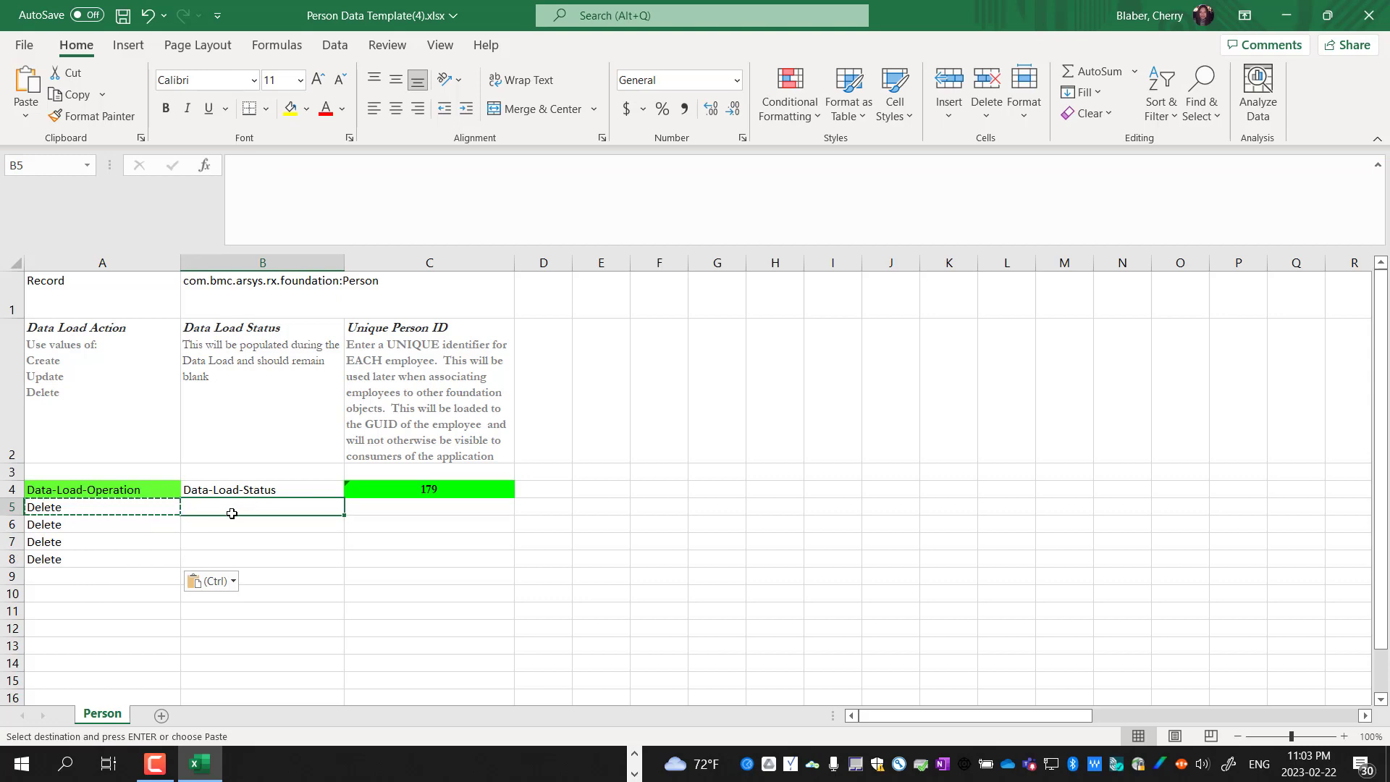
{"action": "left_click", "coordinate": [298, 557]}
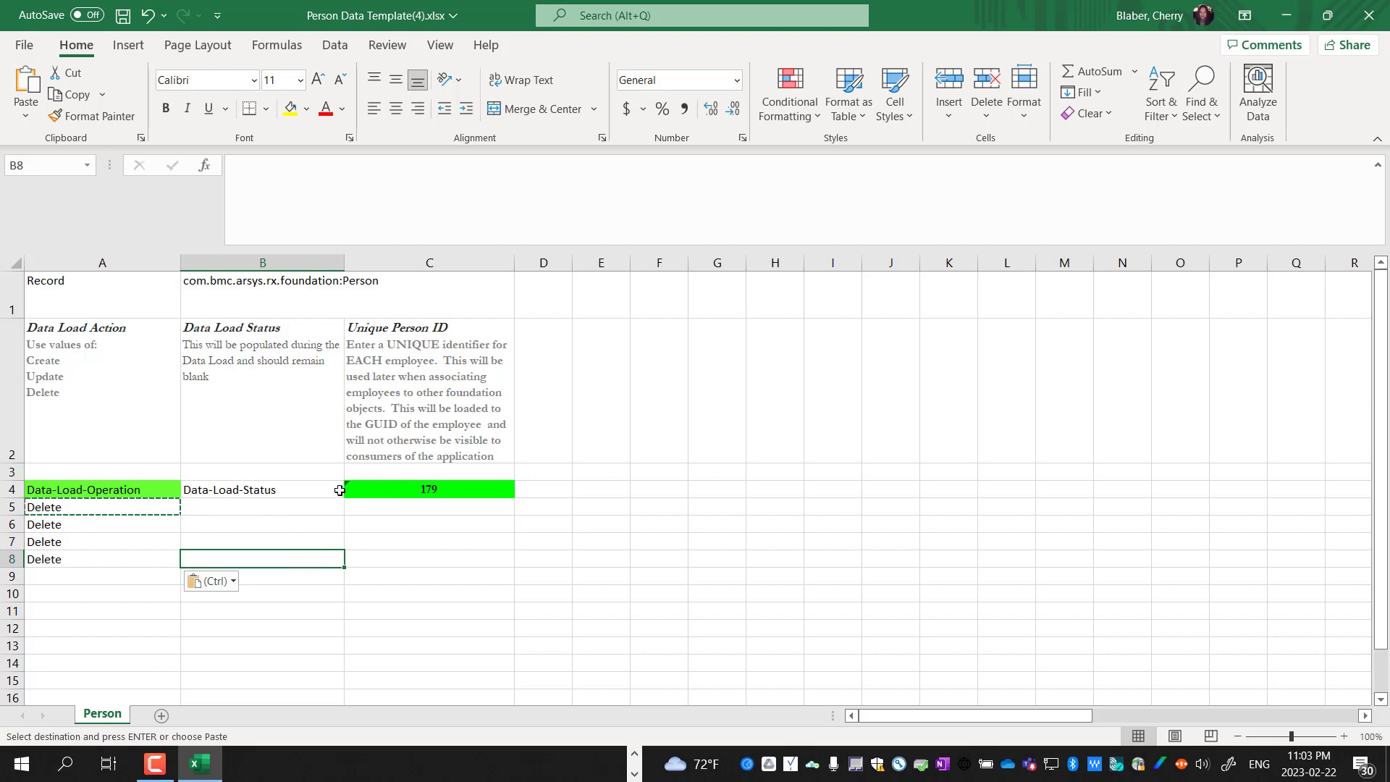
{"action": "left_click", "coordinate": [450, 492]}
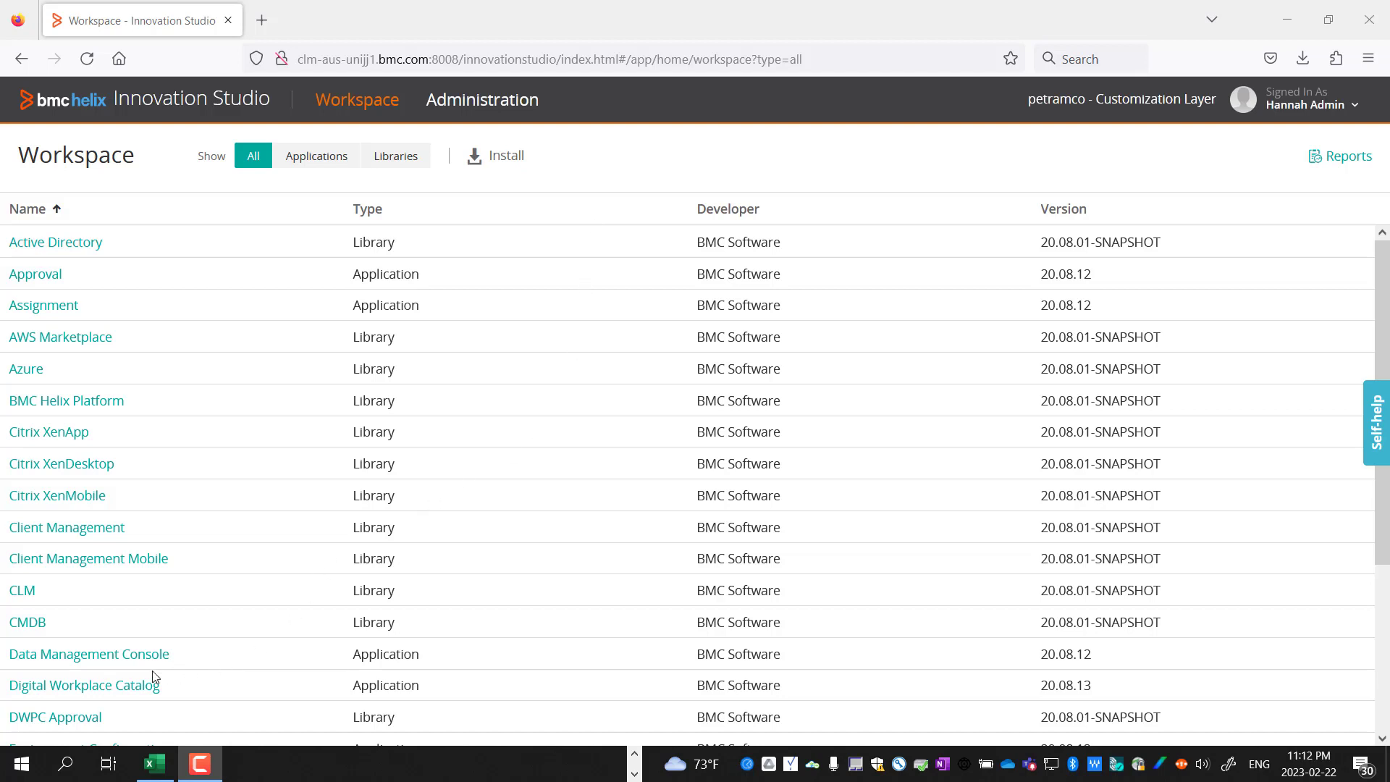
Open Data Management Console's Export list and start a New Export
{"action": "left_click", "coordinate": [127, 655]}
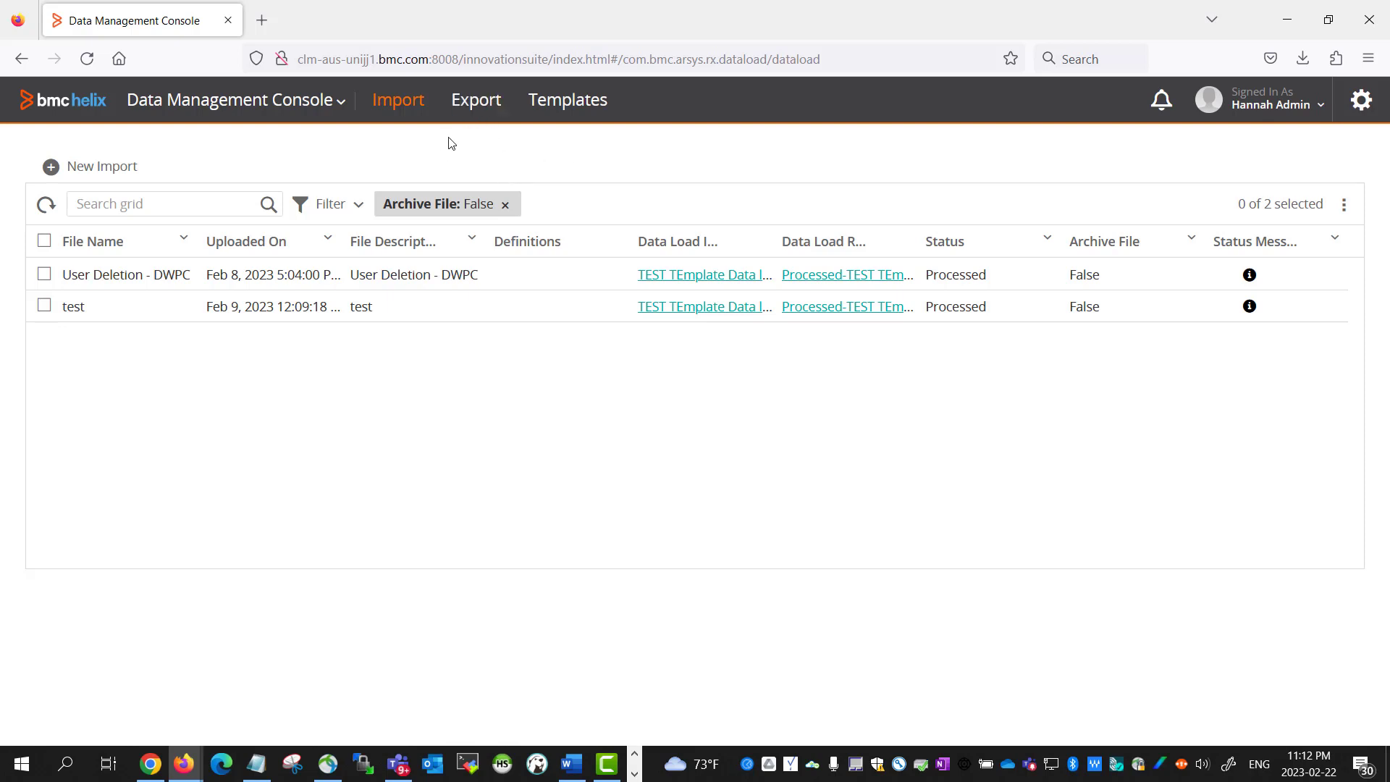
{"action": "left_click", "coordinate": [468, 105]}
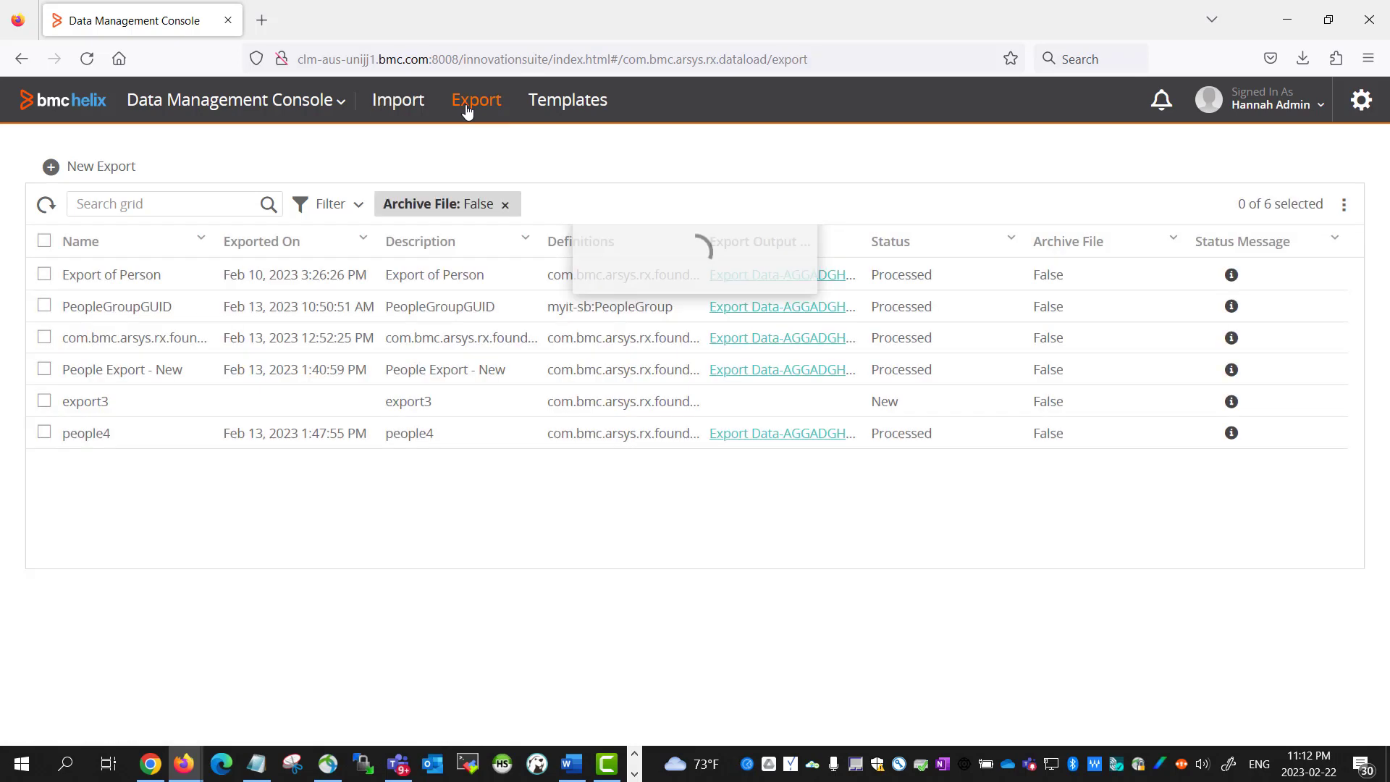
{"action": "left_click", "coordinate": [51, 168]}
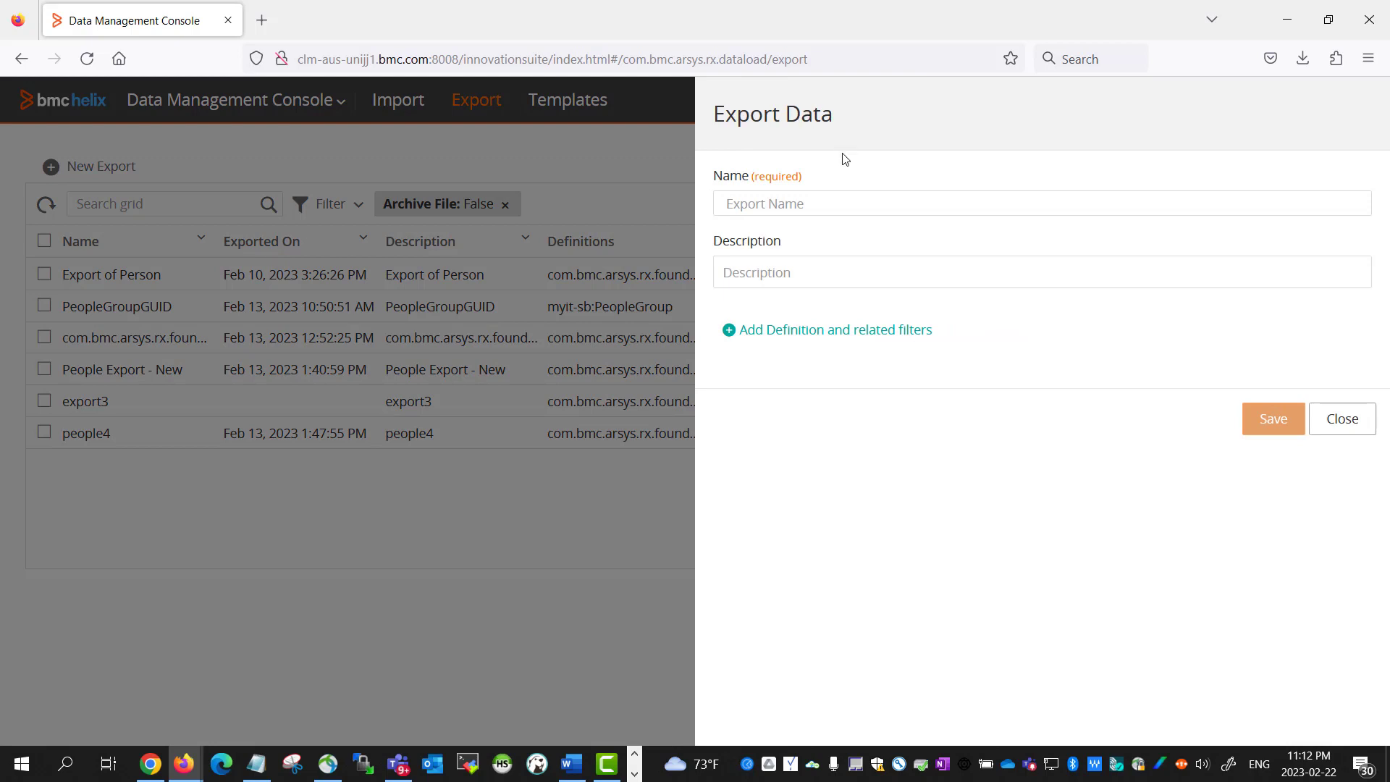
Name the export 'User for Deletion' and use the same text as its description
{"action": "left_click", "coordinate": [820, 203]}
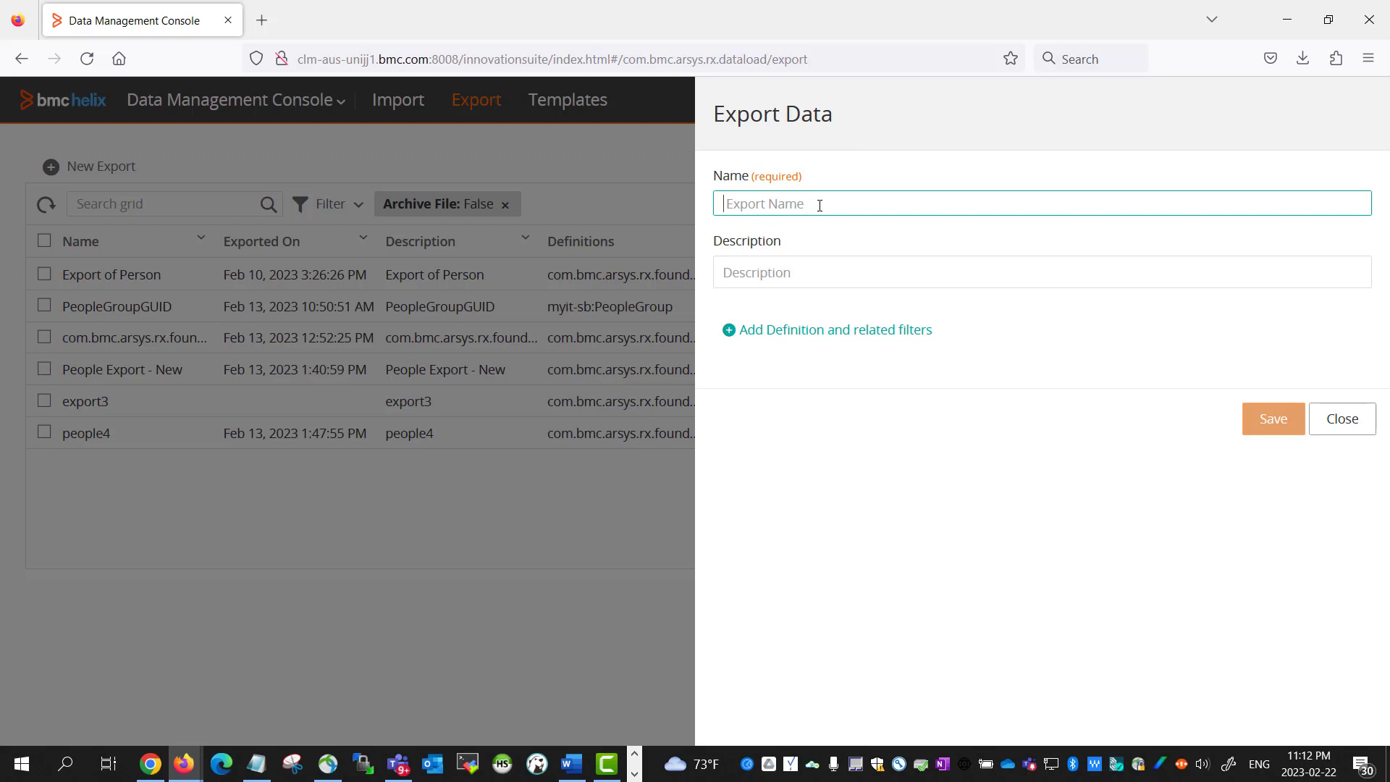
{"action": "type", "text": "Us"}
{"action": "left_click_drag", "start_coordinate": [852, 212], "coordinate": [649, 224]}
{"action": "left_click", "coordinate": [858, 276]}
{"action": "key", "text": "ctrl+v"}
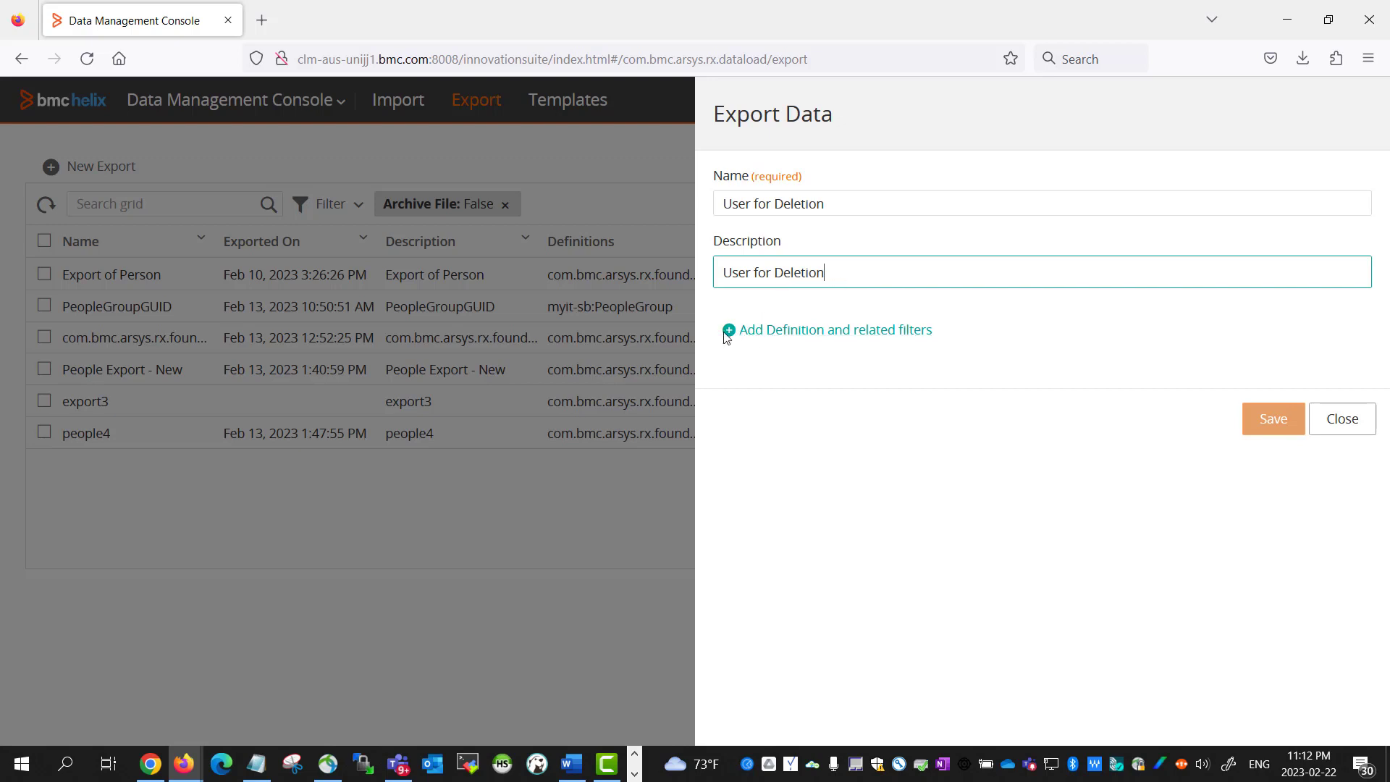
Add a Record definition and select Person from the Foundation group
{"action": "left_click", "coordinate": [727, 335]}
{"action": "left_click", "coordinate": [740, 415]}
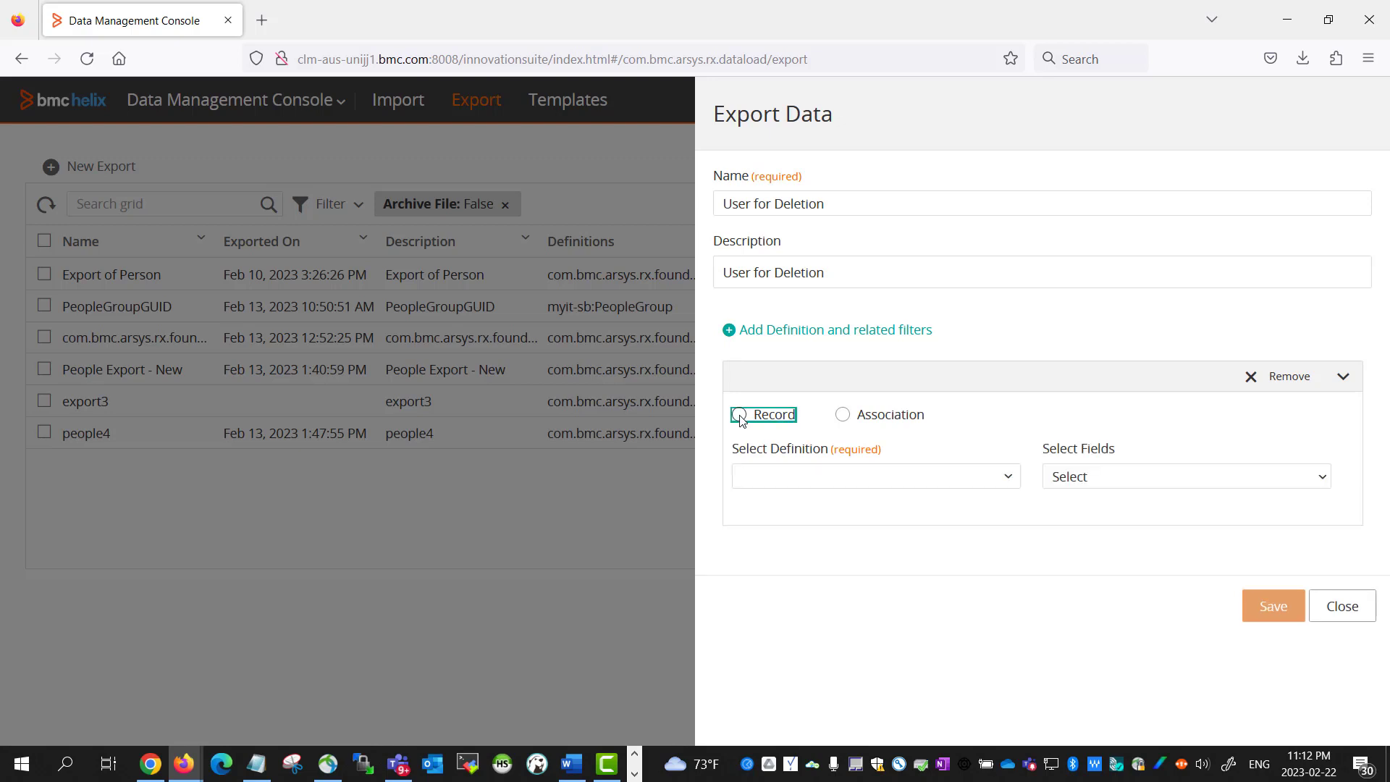
{"action": "left_click", "coordinate": [769, 481]}
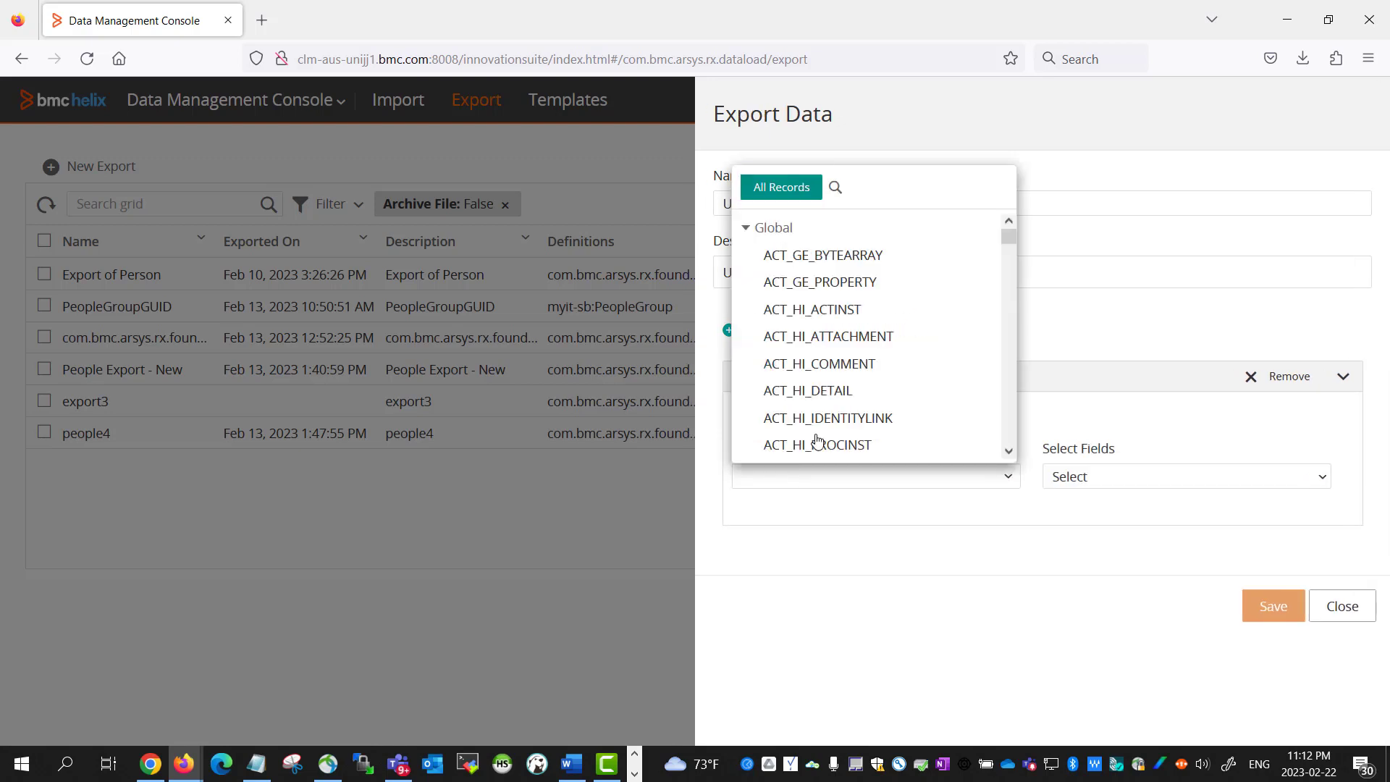
{"action": "left_click", "coordinate": [746, 227]}
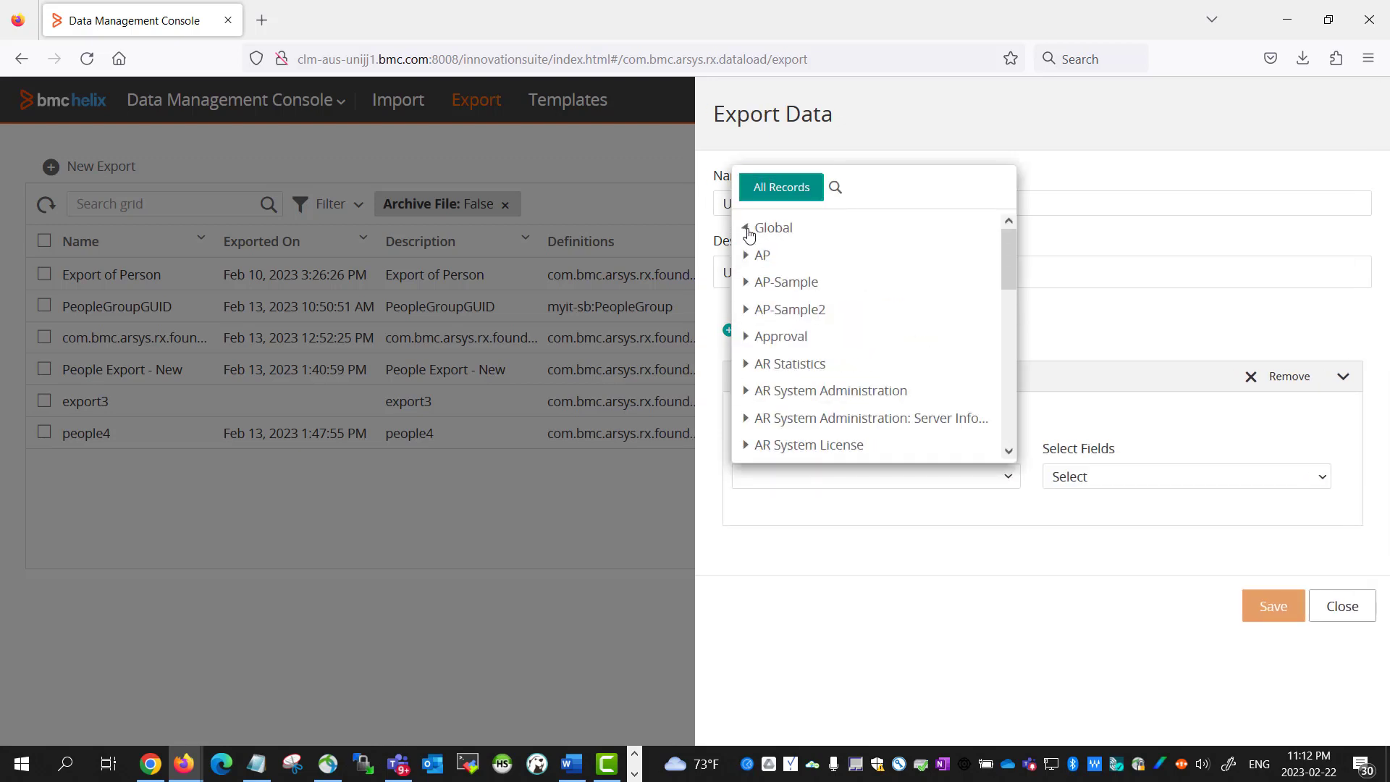
{"action": "scroll", "coordinate": [775, 420], "scroll_direction": "down", "scroll_amount": 10}
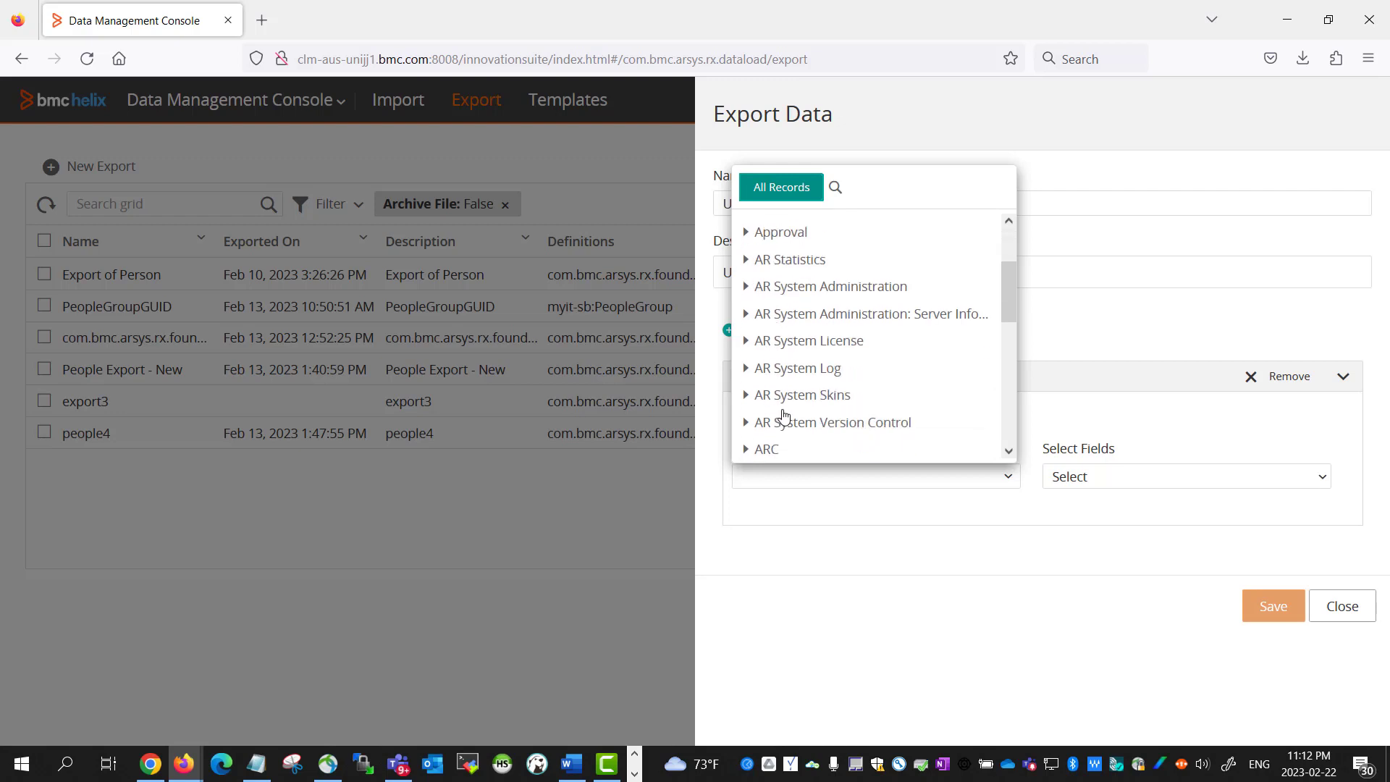
{"action": "scroll", "coordinate": [779, 400], "scroll_direction": "up", "scroll_amount": 3}
{"action": "left_click", "coordinate": [748, 390]}
{"action": "scroll", "coordinate": [848, 406], "scroll_direction": "down", "scroll_amount": 3}
{"action": "scroll", "coordinate": [850, 414], "scroll_direction": "down", "scroll_amount": 5}
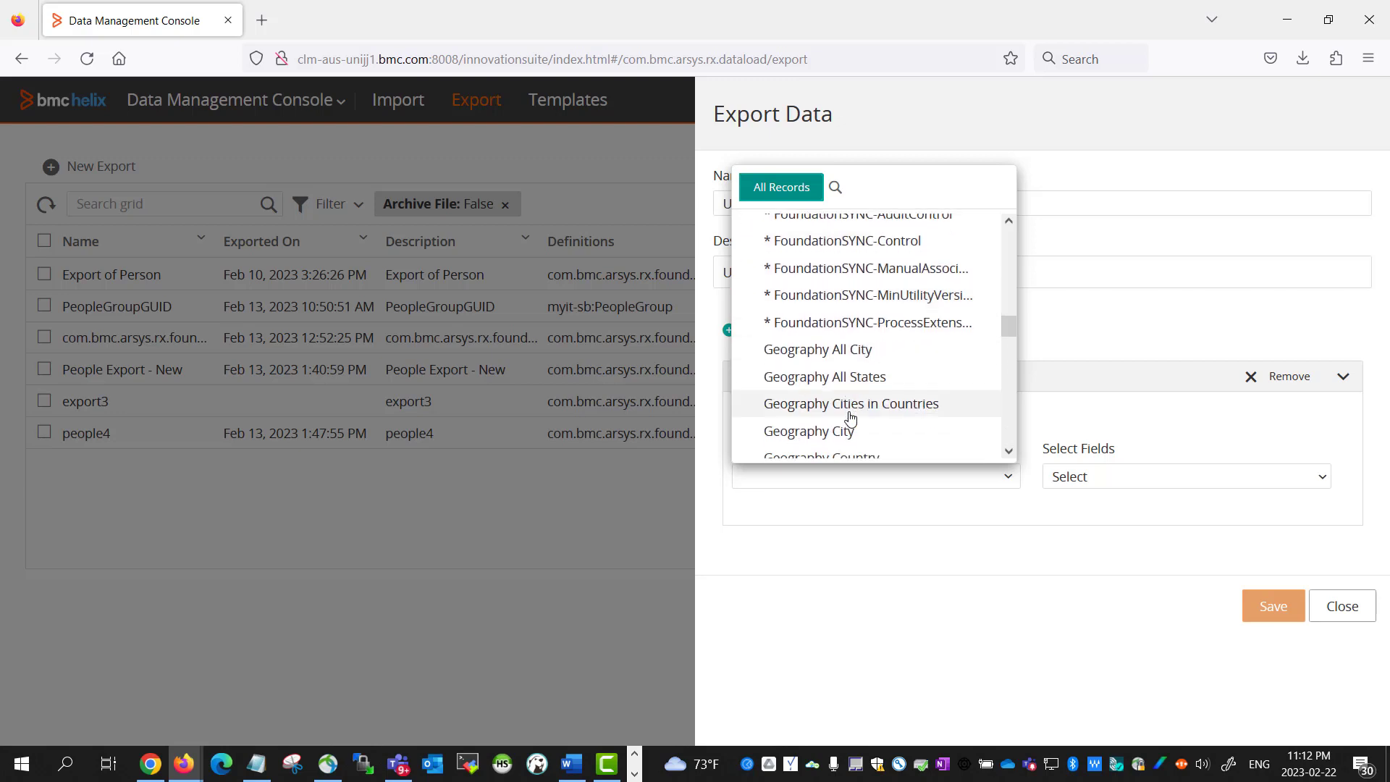
{"action": "scroll", "coordinate": [851, 418], "scroll_direction": "down", "scroll_amount": 5}
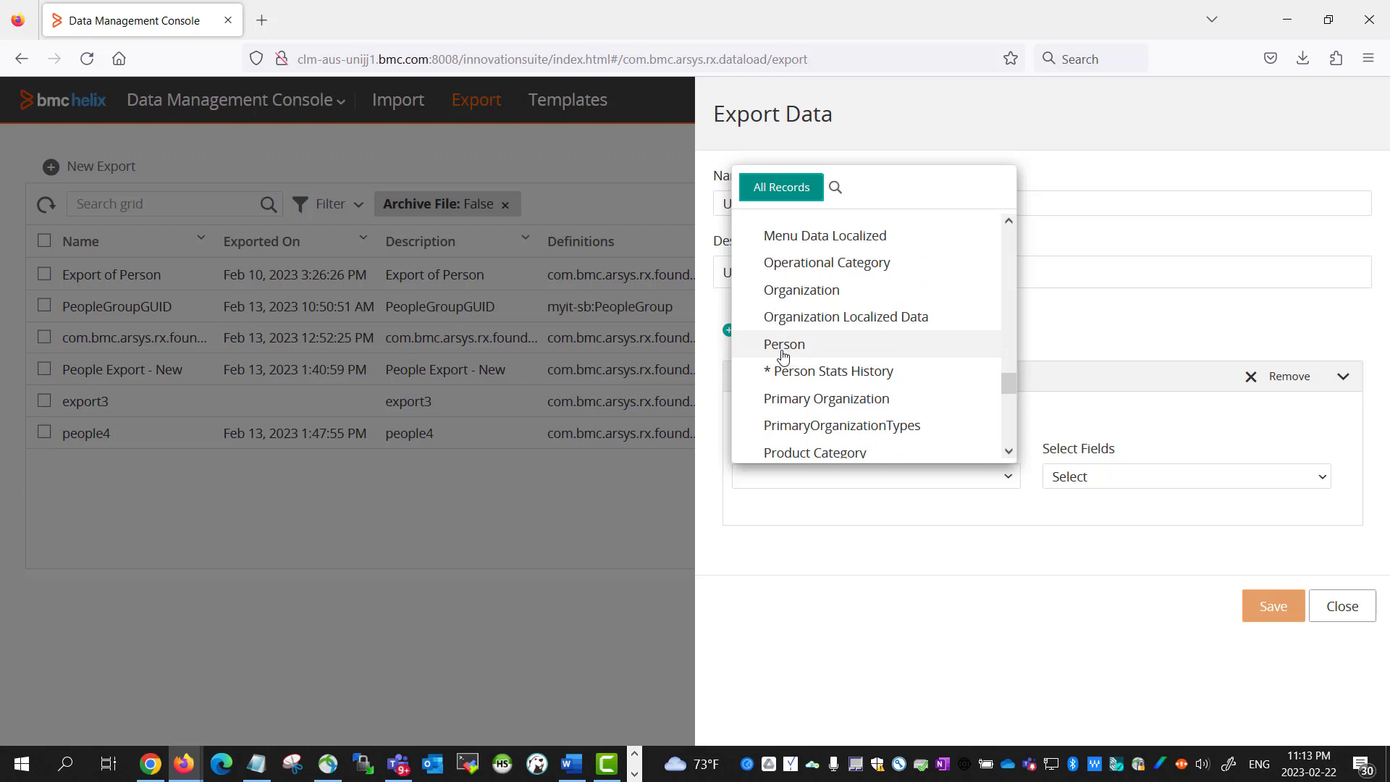
{"action": "left_click", "coordinate": [770, 346]}
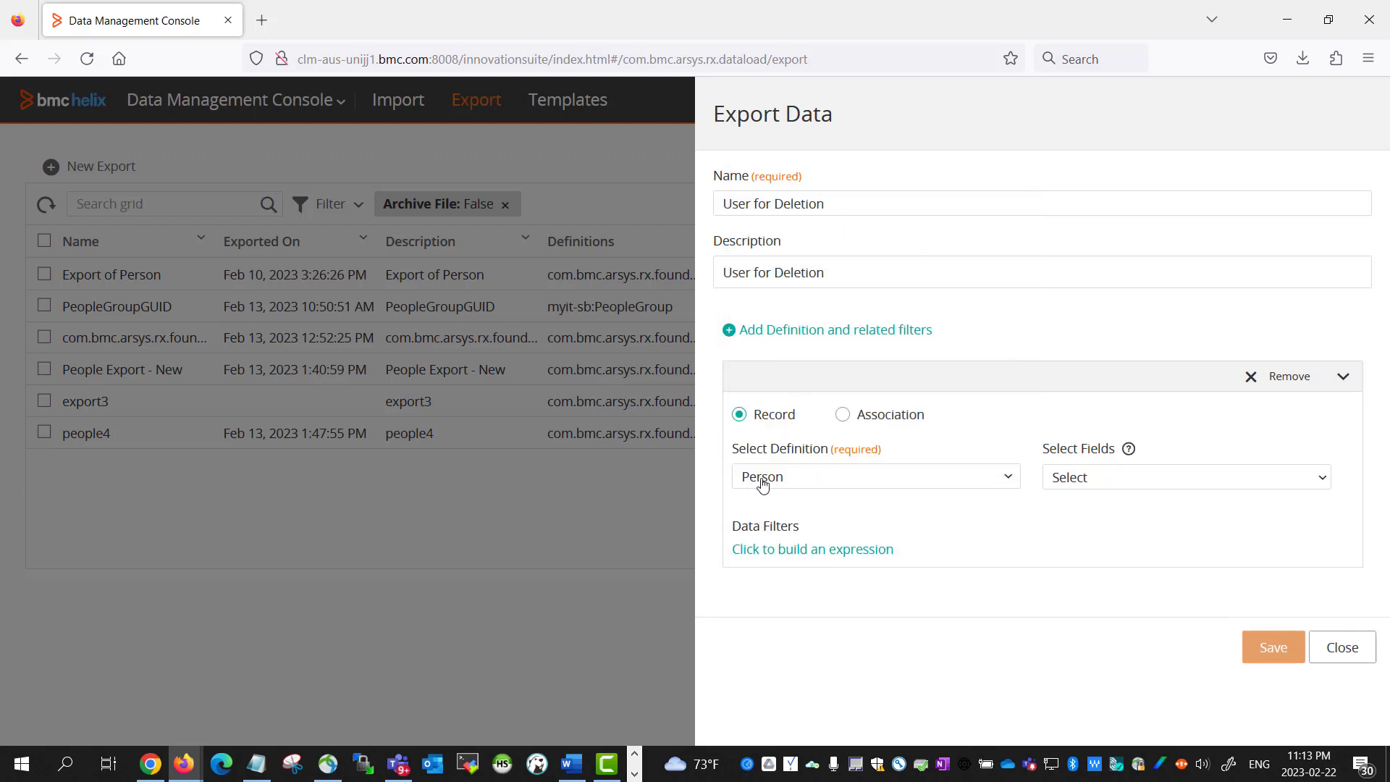
Include the Type of Person, First Name and Last Name fields in the export
{"action": "mouse_move", "coordinate": [1128, 453]}
{"action": "left_click", "coordinate": [1188, 479]}
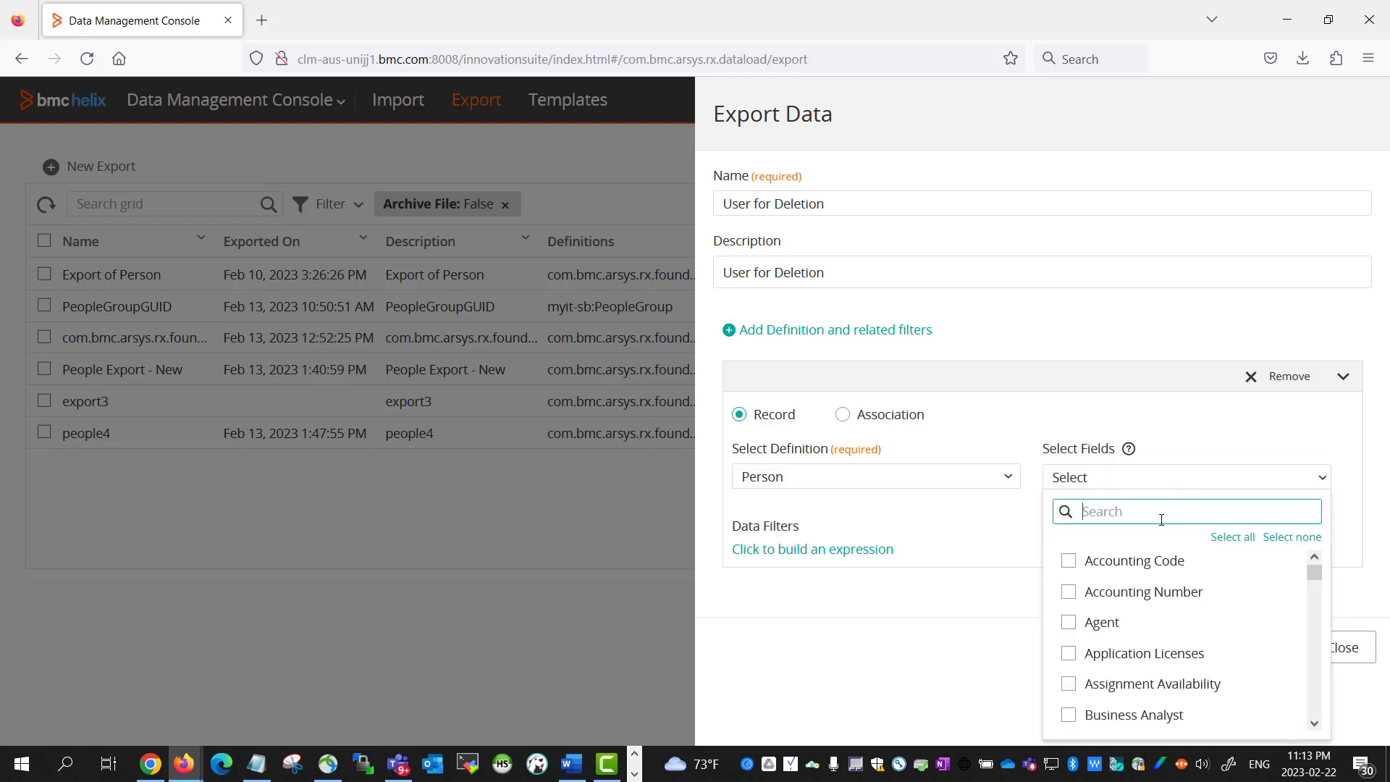
{"action": "type", "text": "type"}
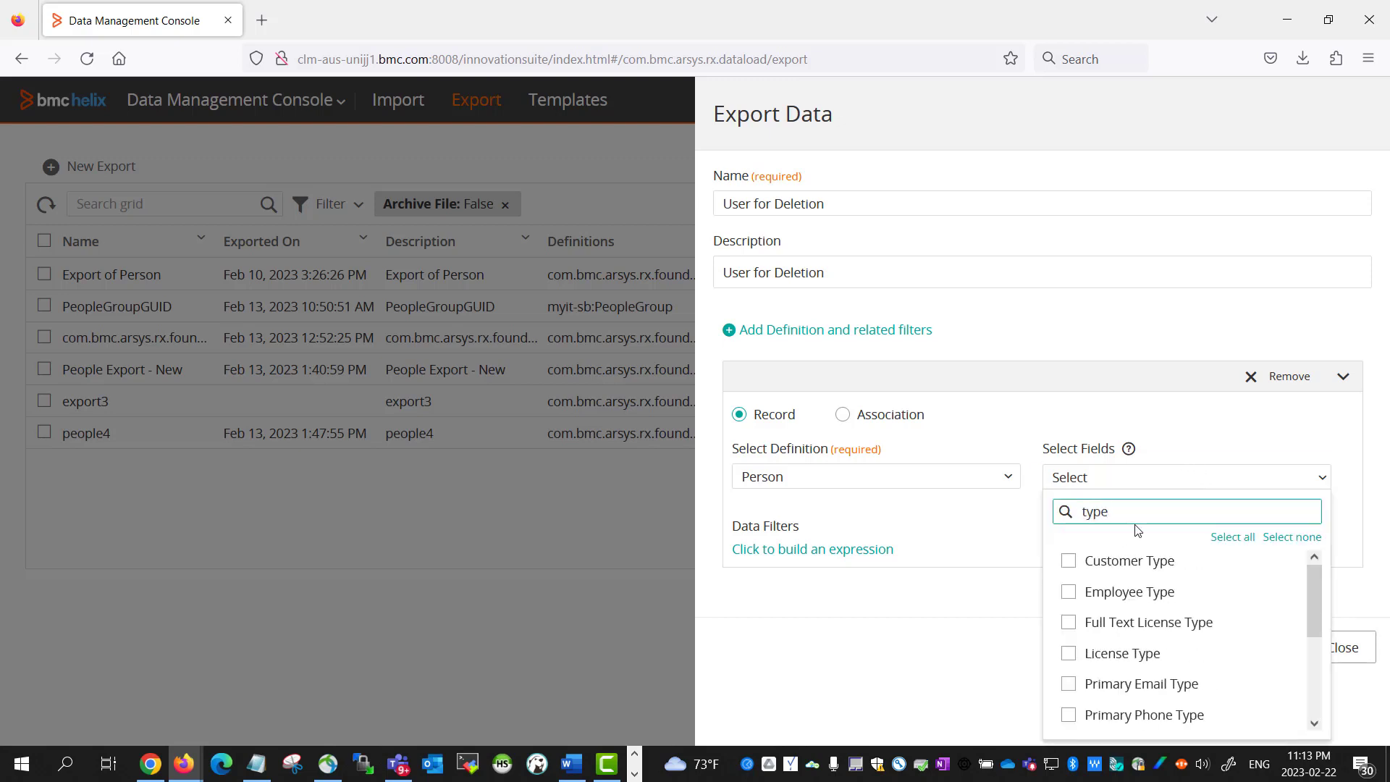
{"action": "type", "text": " of"}
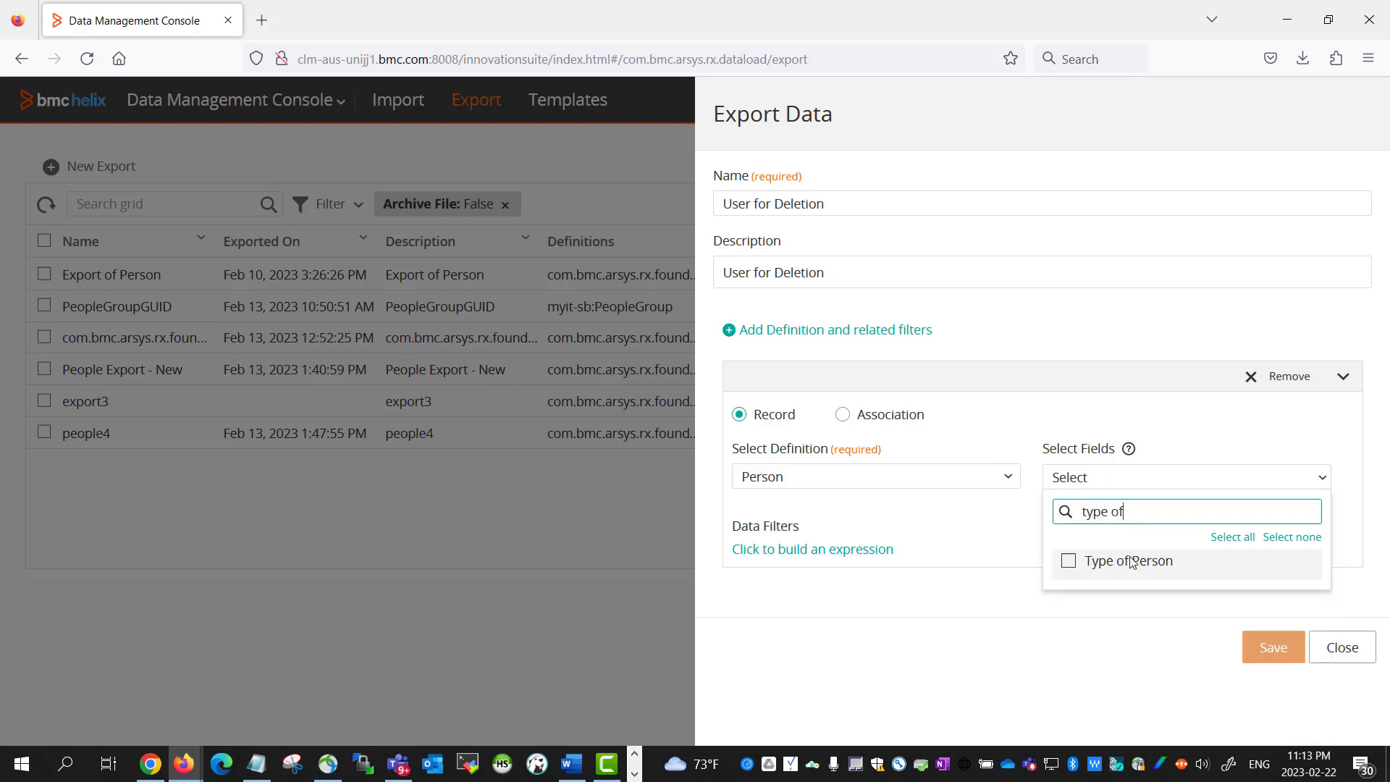
{"action": "left_click", "coordinate": [1069, 561]}
{"action": "key", "text": "ctrl+a"}
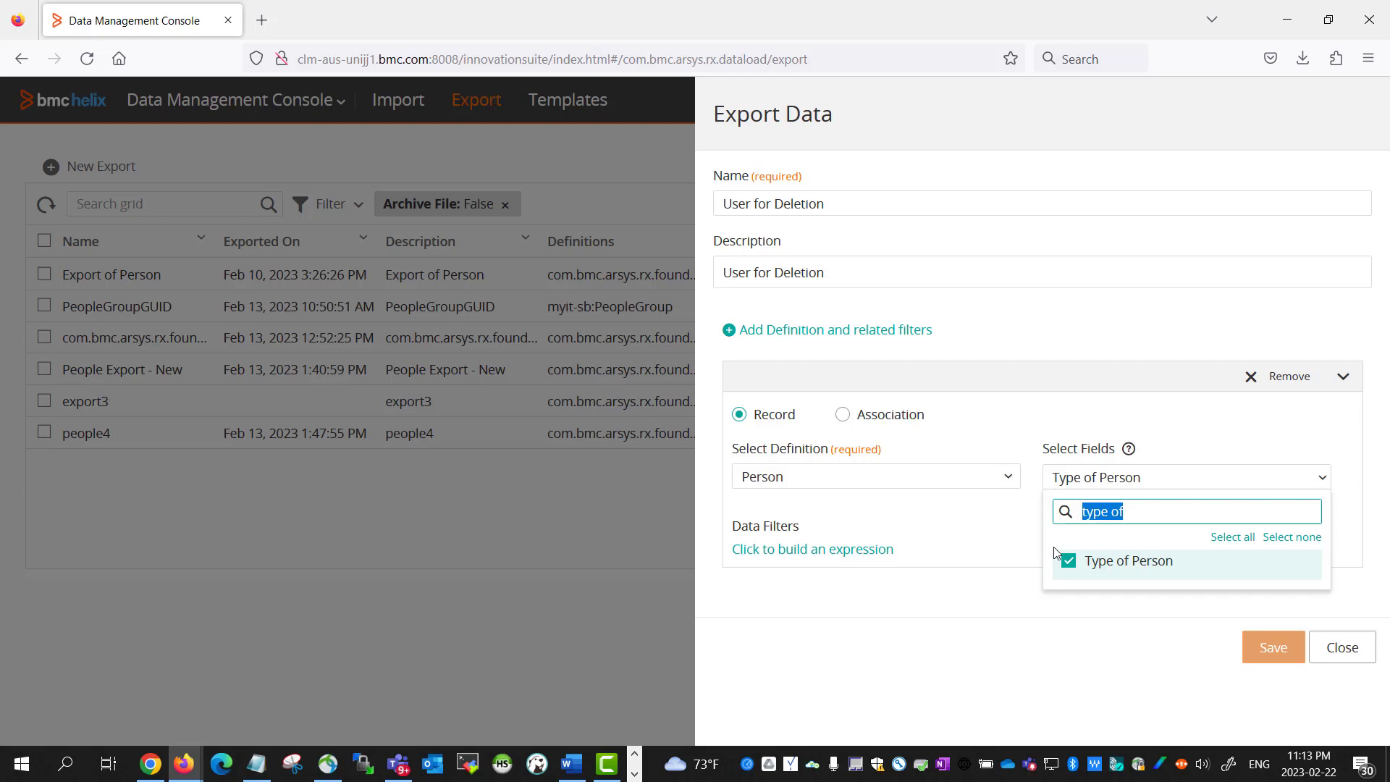
{"action": "type", "text": "First"}
{"action": "left_click", "coordinate": [1104, 562]}
{"action": "double_click", "coordinate": [1078, 514]}
{"action": "type", "text": "Last"}
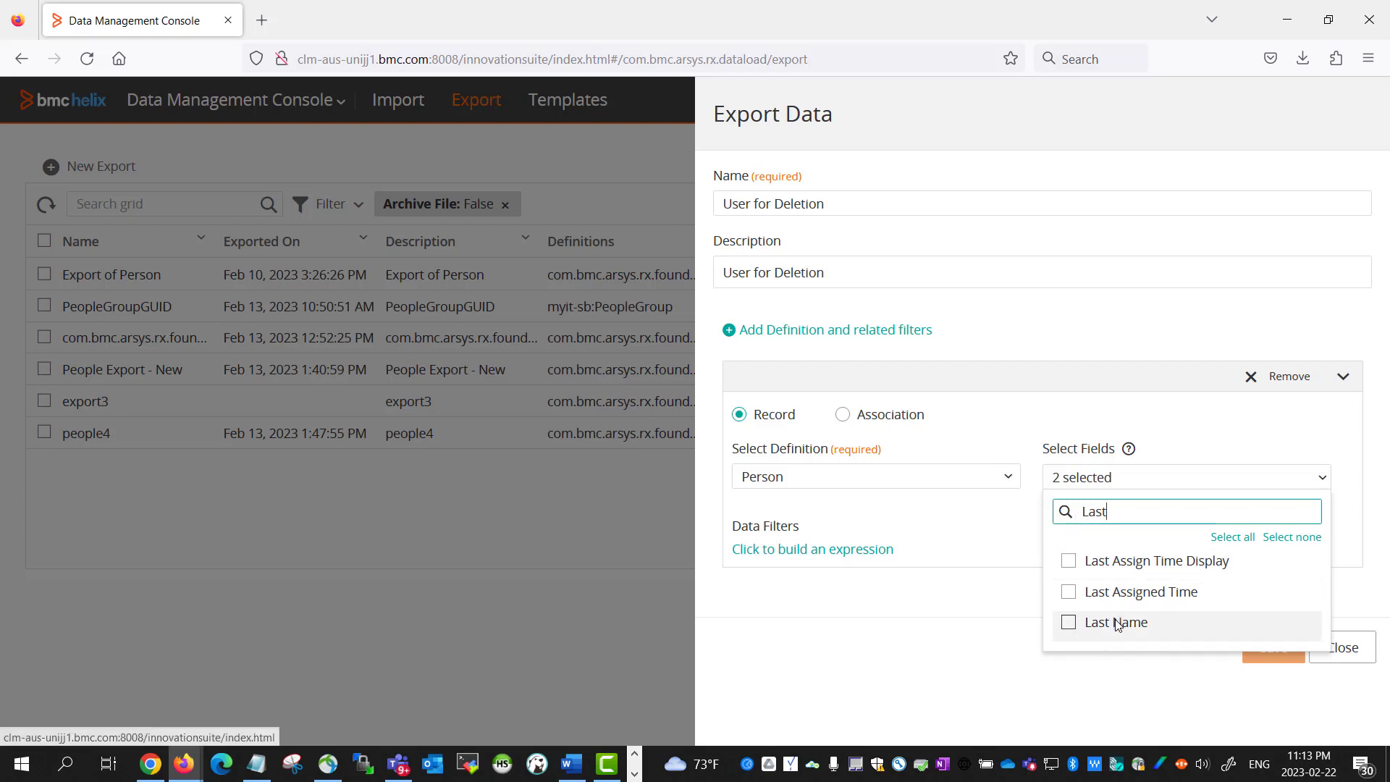
{"action": "left_click", "coordinate": [1117, 624]}
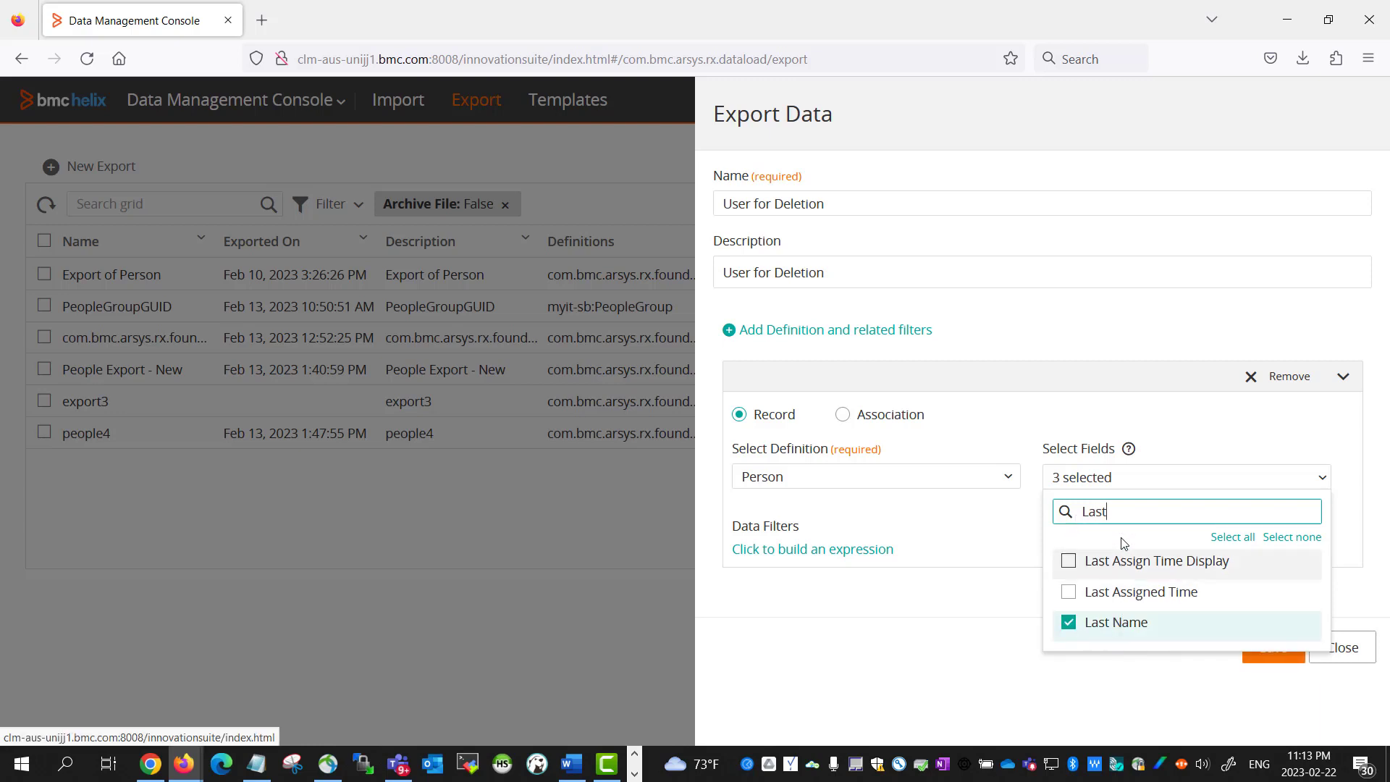
Include the Login ID and GUID fields, then save the User for Deletion export
{"action": "left_click_drag", "start_coordinate": [1108, 511], "coordinate": [1038, 511]}
{"action": "type", "text": "Login"}
{"action": "left_click", "coordinate": [1093, 594]}
{"action": "left_click_drag", "start_coordinate": [1117, 511], "coordinate": [1057, 513]}
{"action": "type", "text": "GUID"}
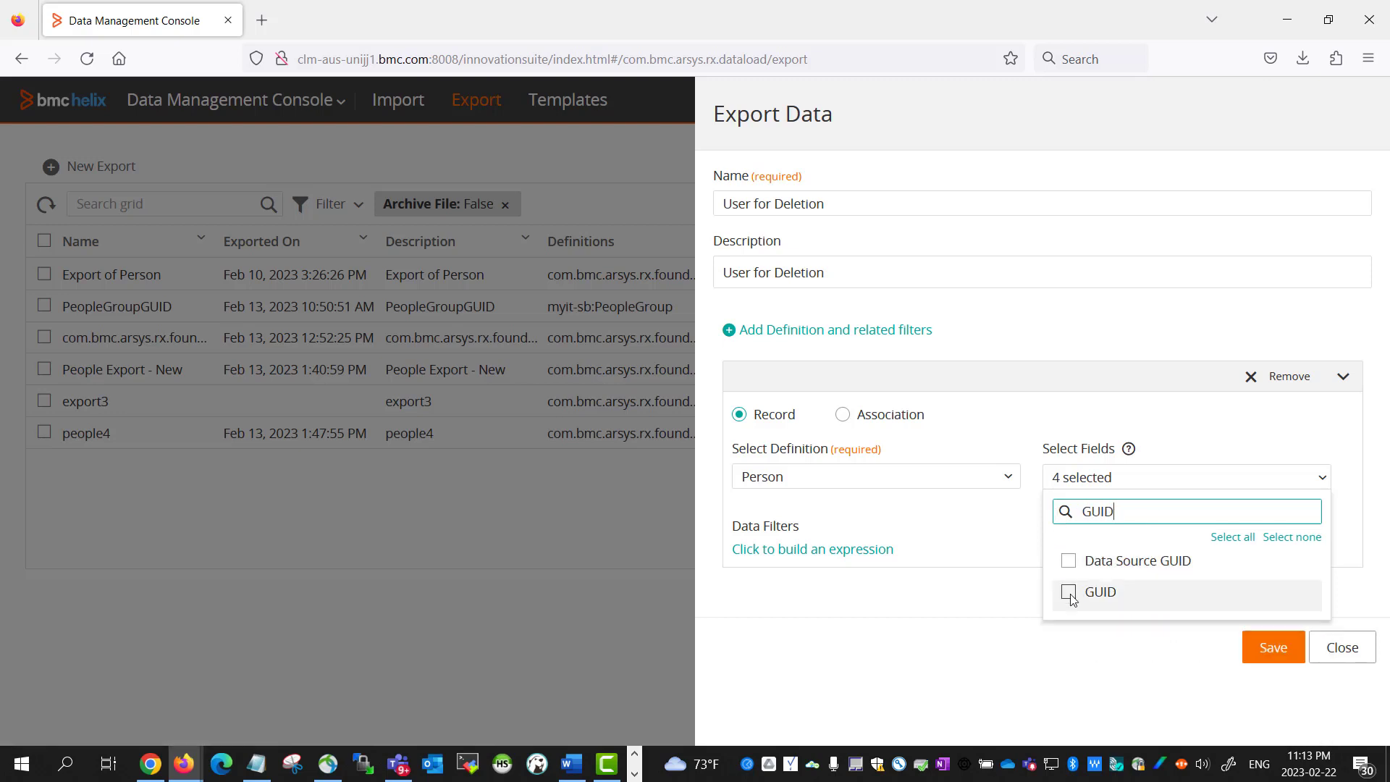
{"action": "left_click", "coordinate": [1068, 592]}
{"action": "left_click", "coordinate": [1144, 657]}
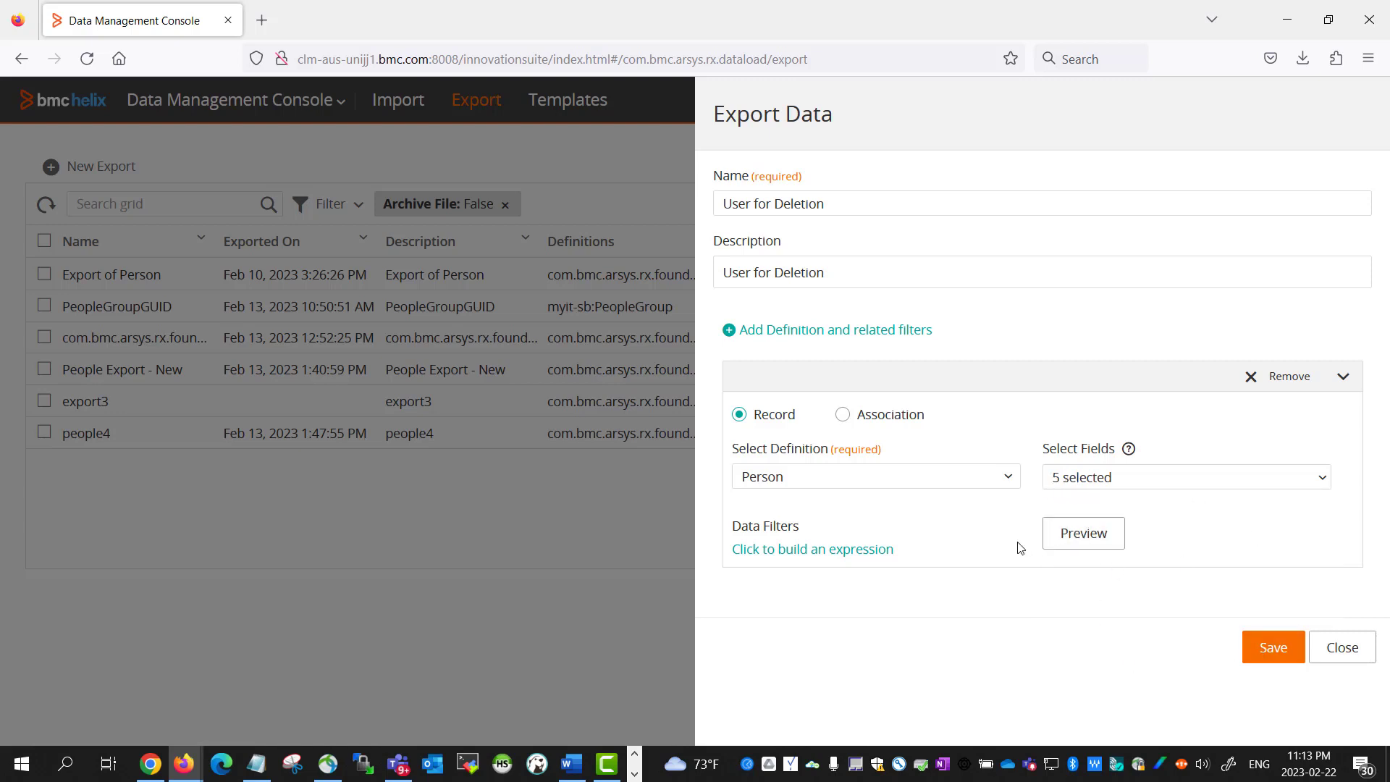
{"action": "left_click", "coordinate": [1273, 647]}
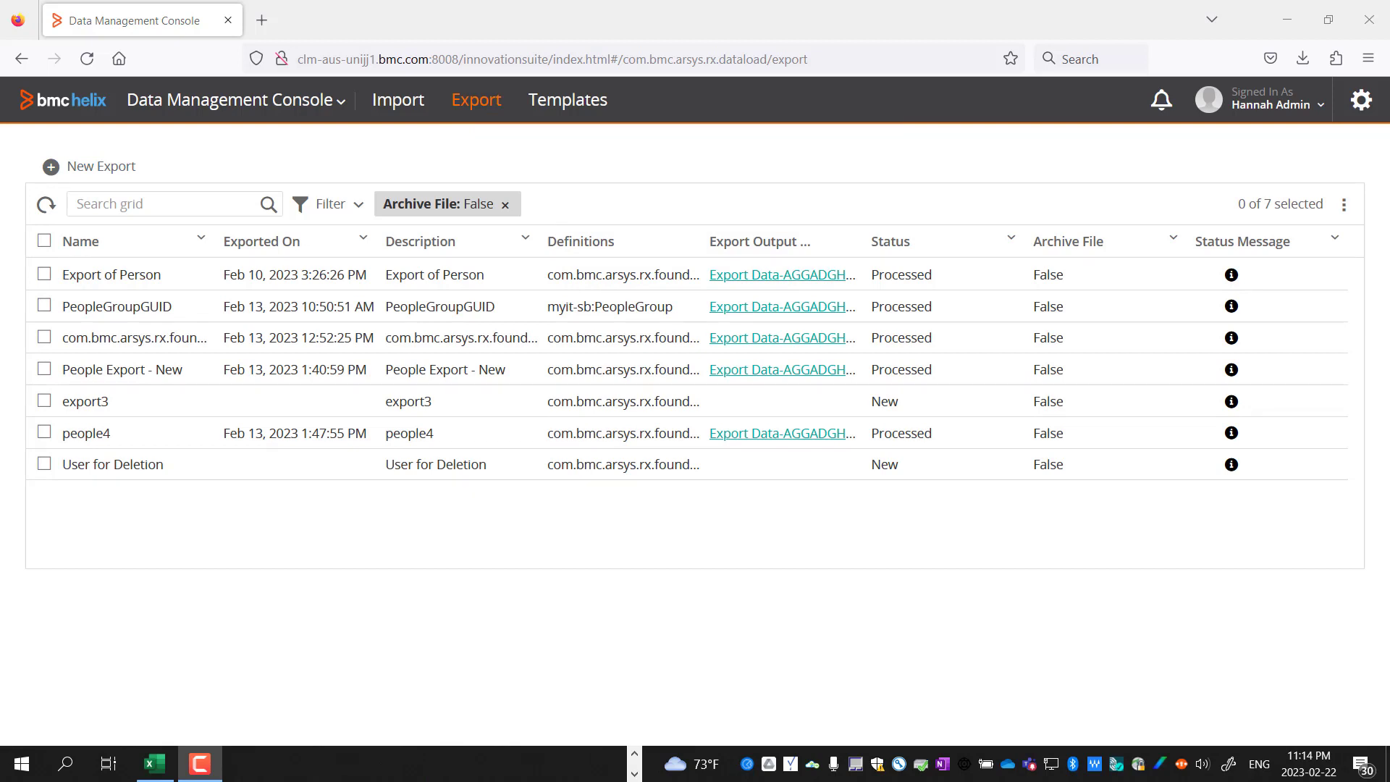
Run the User for Deletion export and refresh until its status reads Processed
{"action": "left_click", "coordinate": [46, 467]}
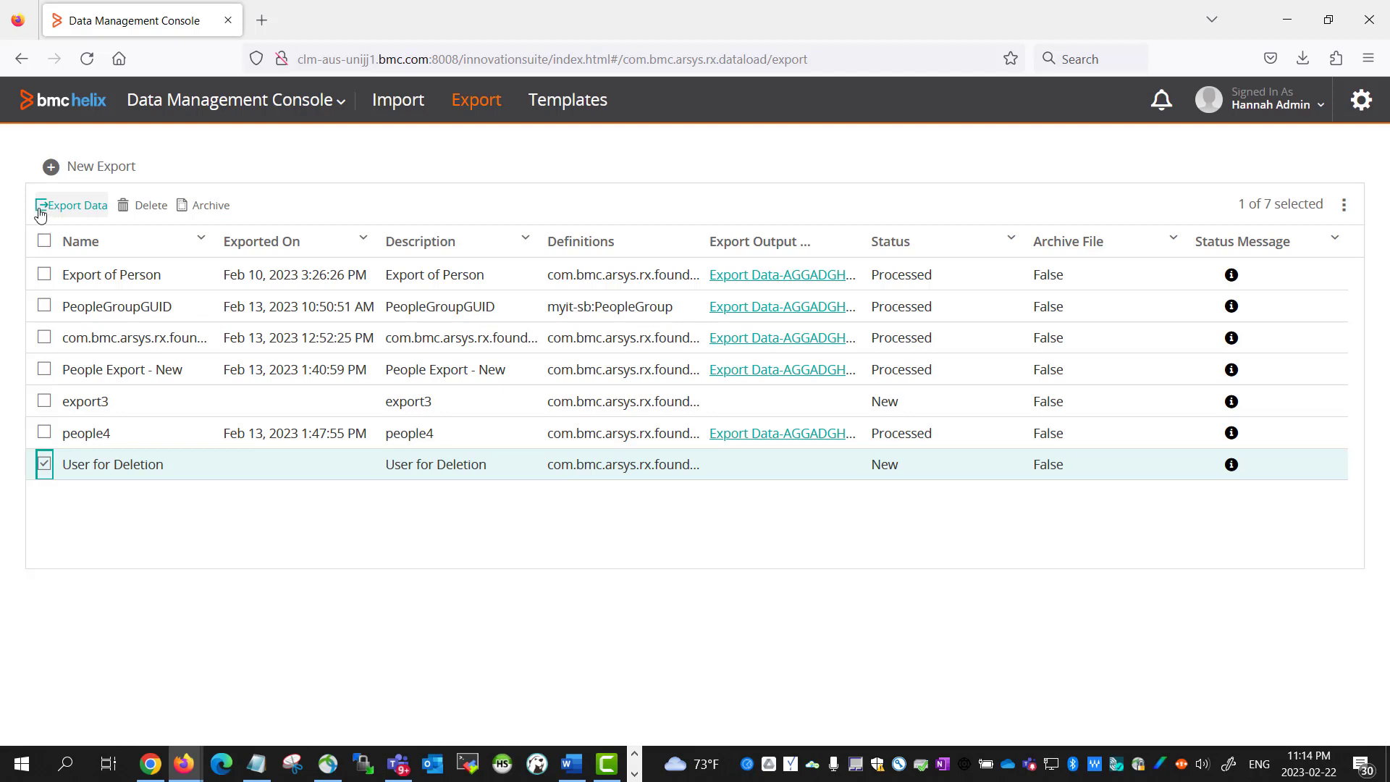
{"action": "left_click", "coordinate": [40, 211]}
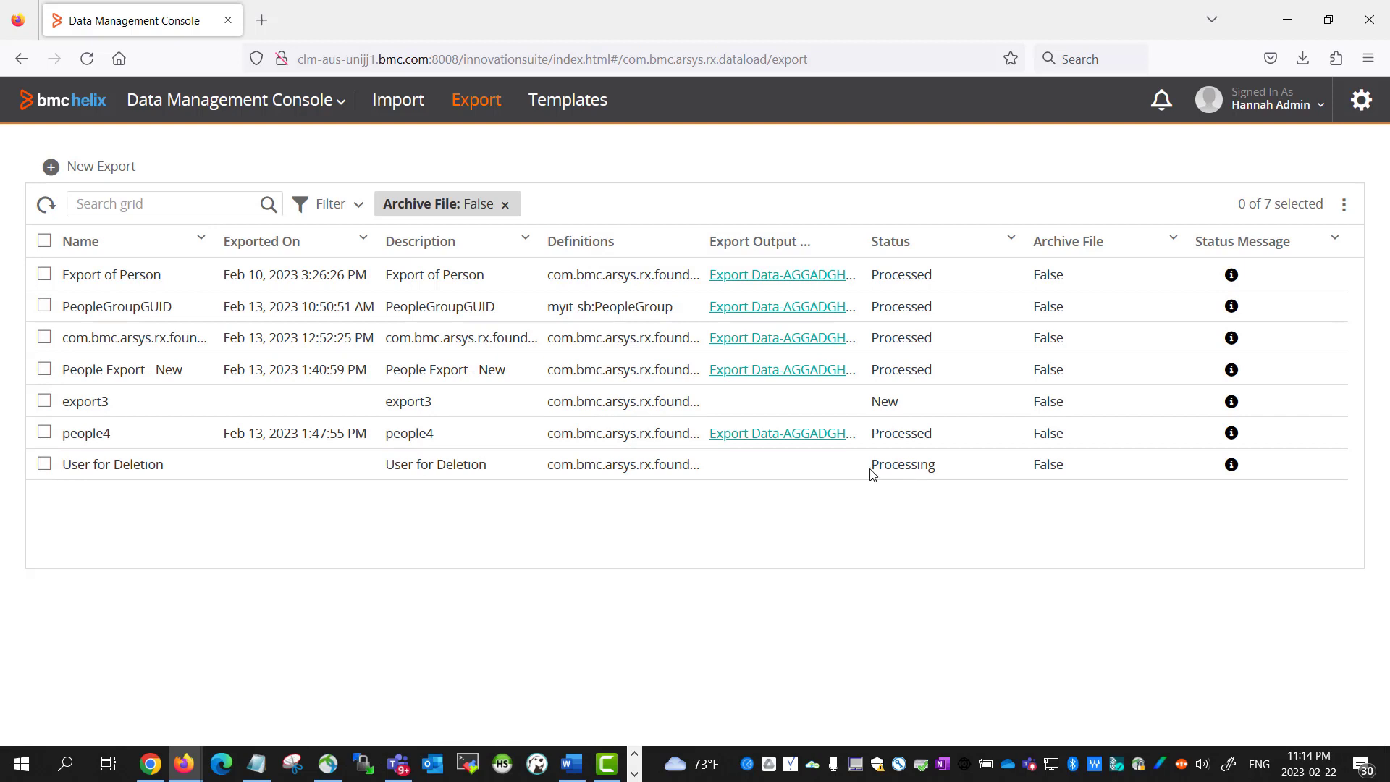
{"action": "left_click_drag", "start_coordinate": [872, 467], "coordinate": [957, 481]}
{"action": "left_click", "coordinate": [54, 208]}
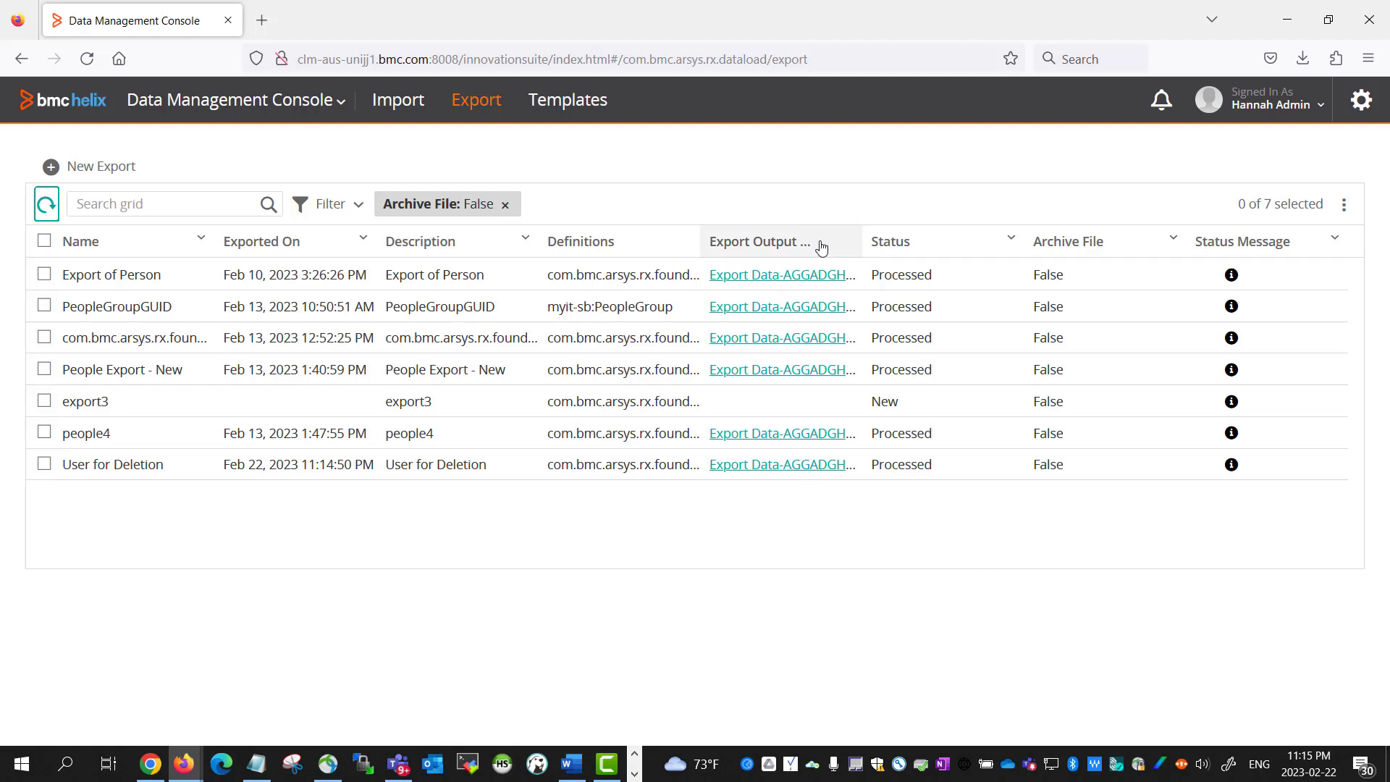
Widen the Export Output File column and download the User for Deletion output zip
{"action": "left_click_drag", "start_coordinate": [866, 248], "coordinate": [910, 251]}
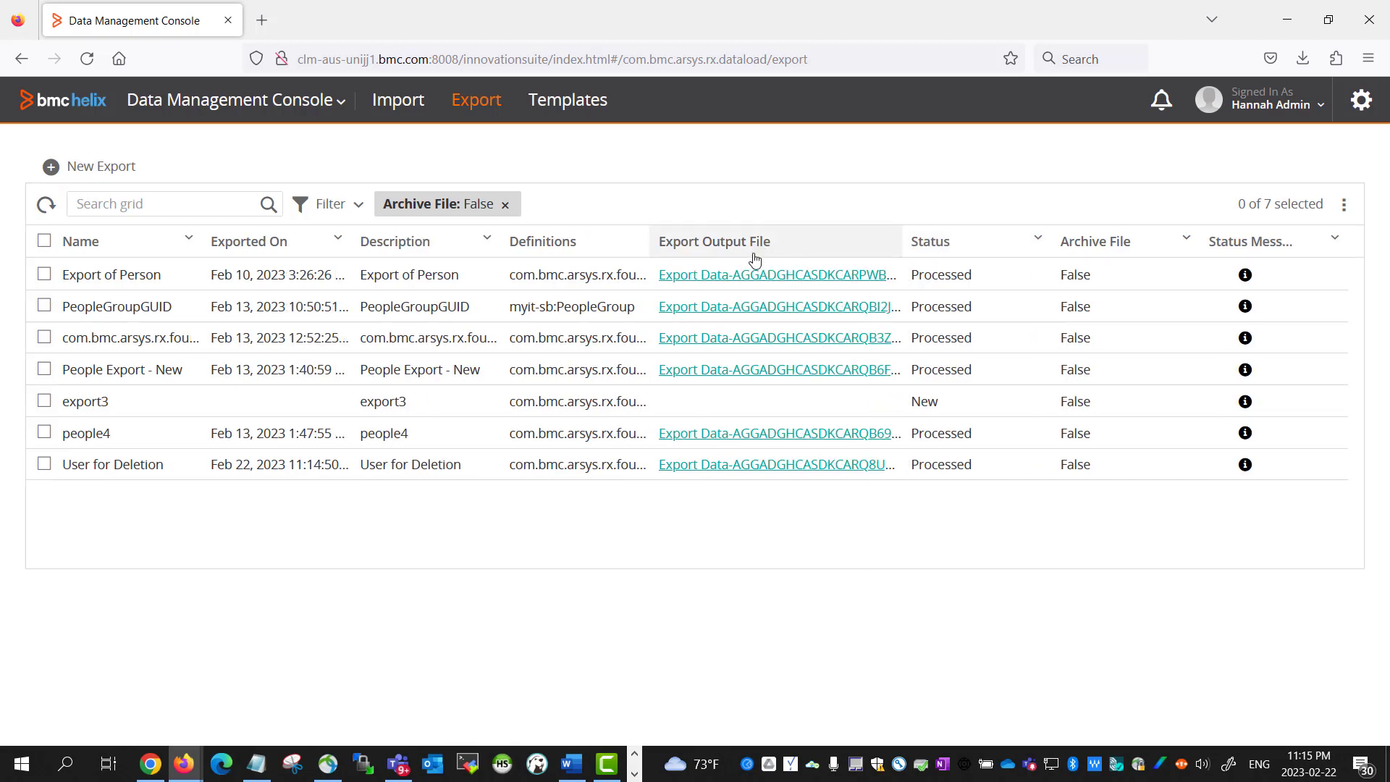
{"action": "left_click", "coordinate": [734, 471]}
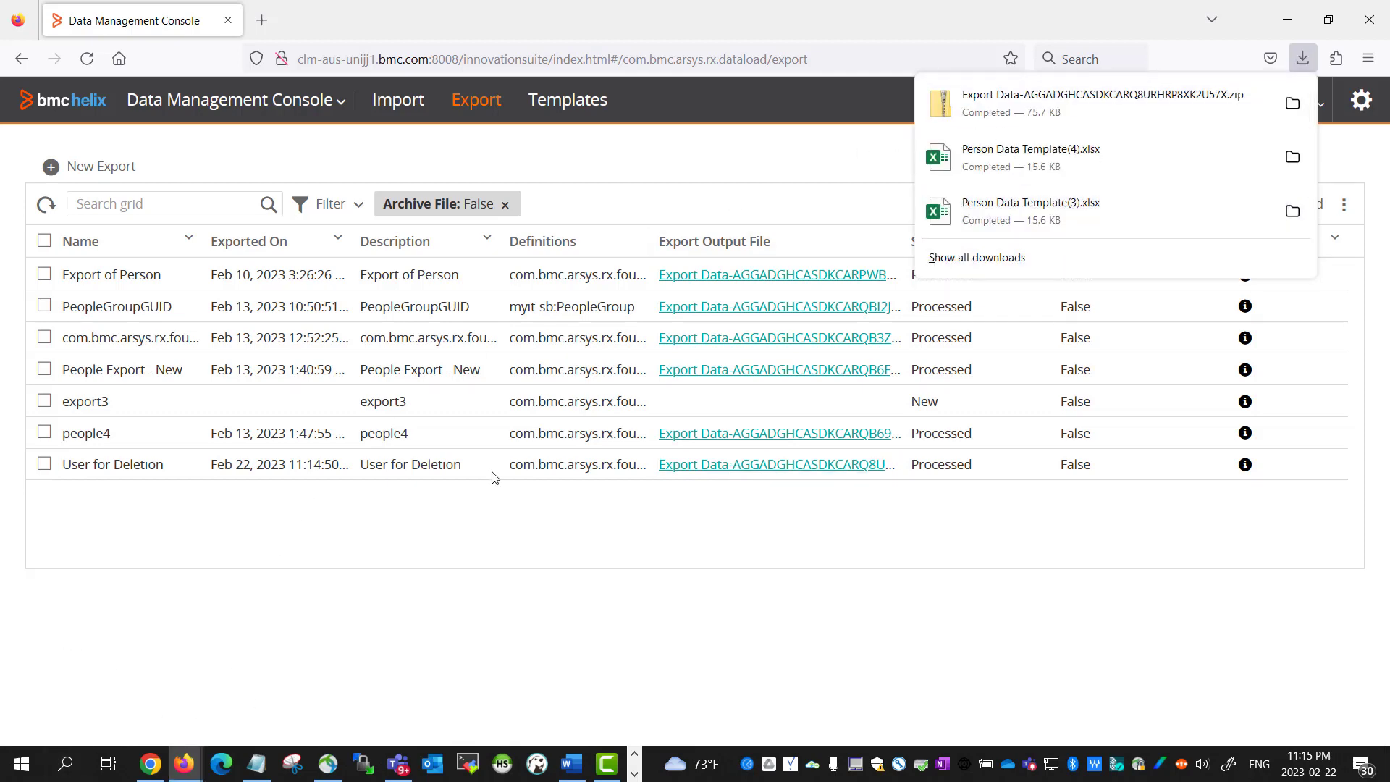
Open Export Data.xlsx in Excel from the downloaded export zip
{"action": "left_click", "coordinate": [1026, 109]}
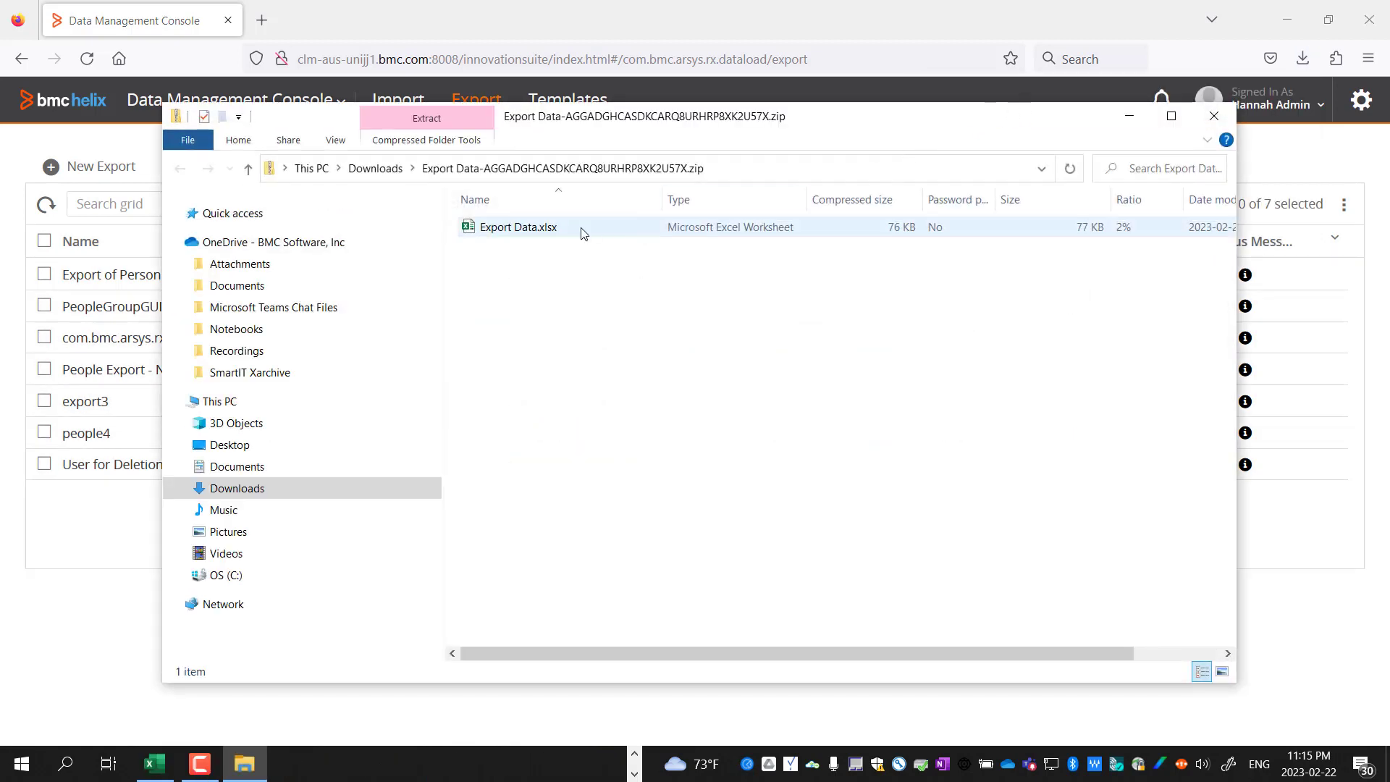
{"action": "double_click", "coordinate": [583, 231]}
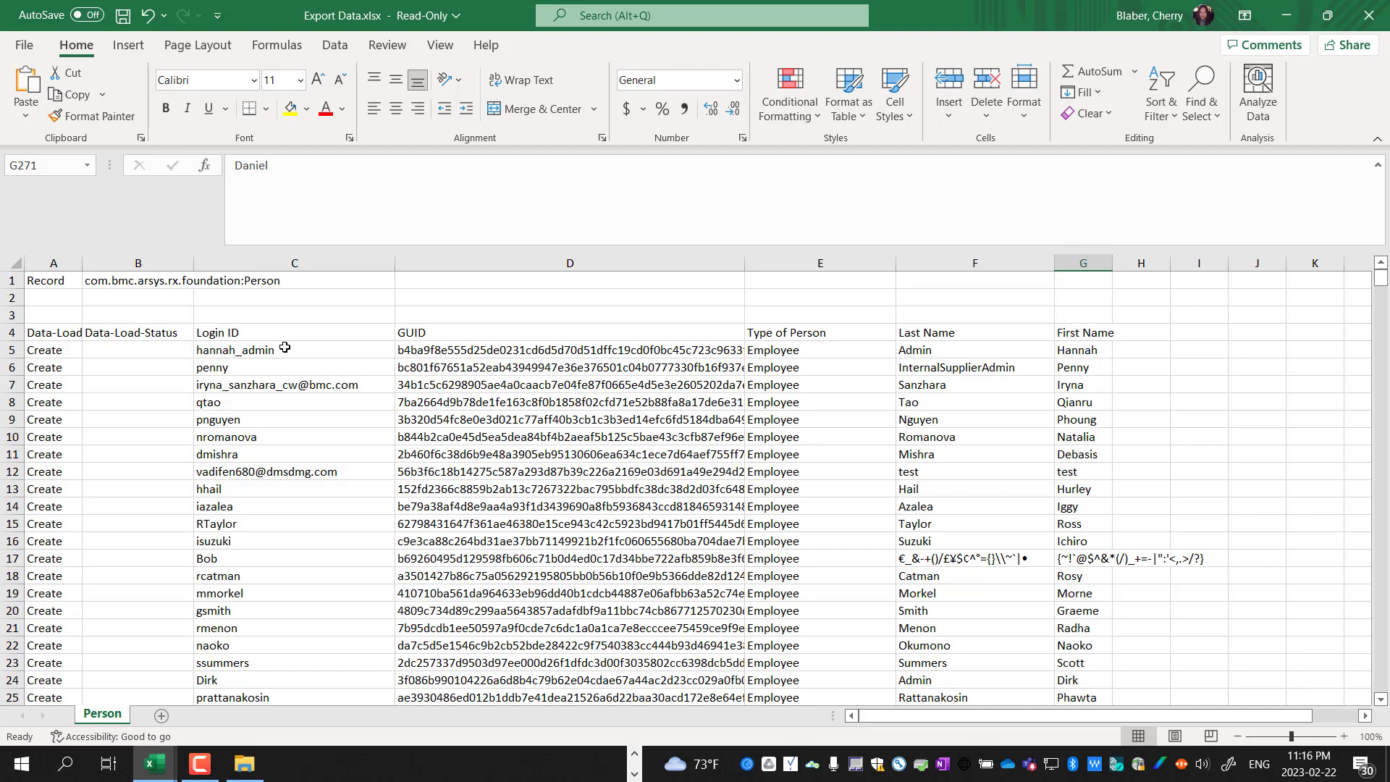
Widen column D in Export Data.xlsx so the Person GUIDs are readable
{"action": "left_click", "coordinate": [279, 364]}
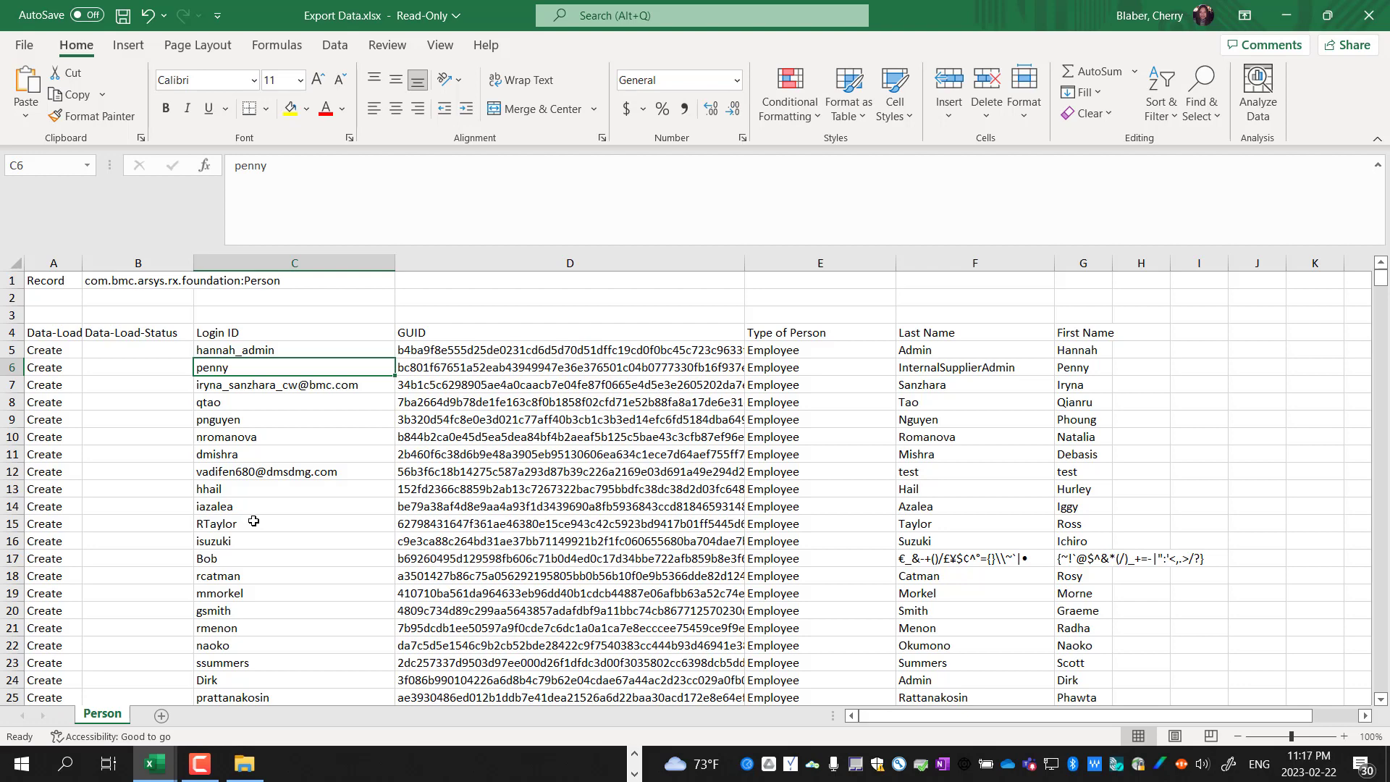
{"action": "left_click", "coordinate": [672, 370]}
{"action": "left_click", "coordinate": [717, 350]}
{"action": "left_click_drag", "start_coordinate": [746, 255], "coordinate": [805, 273]}
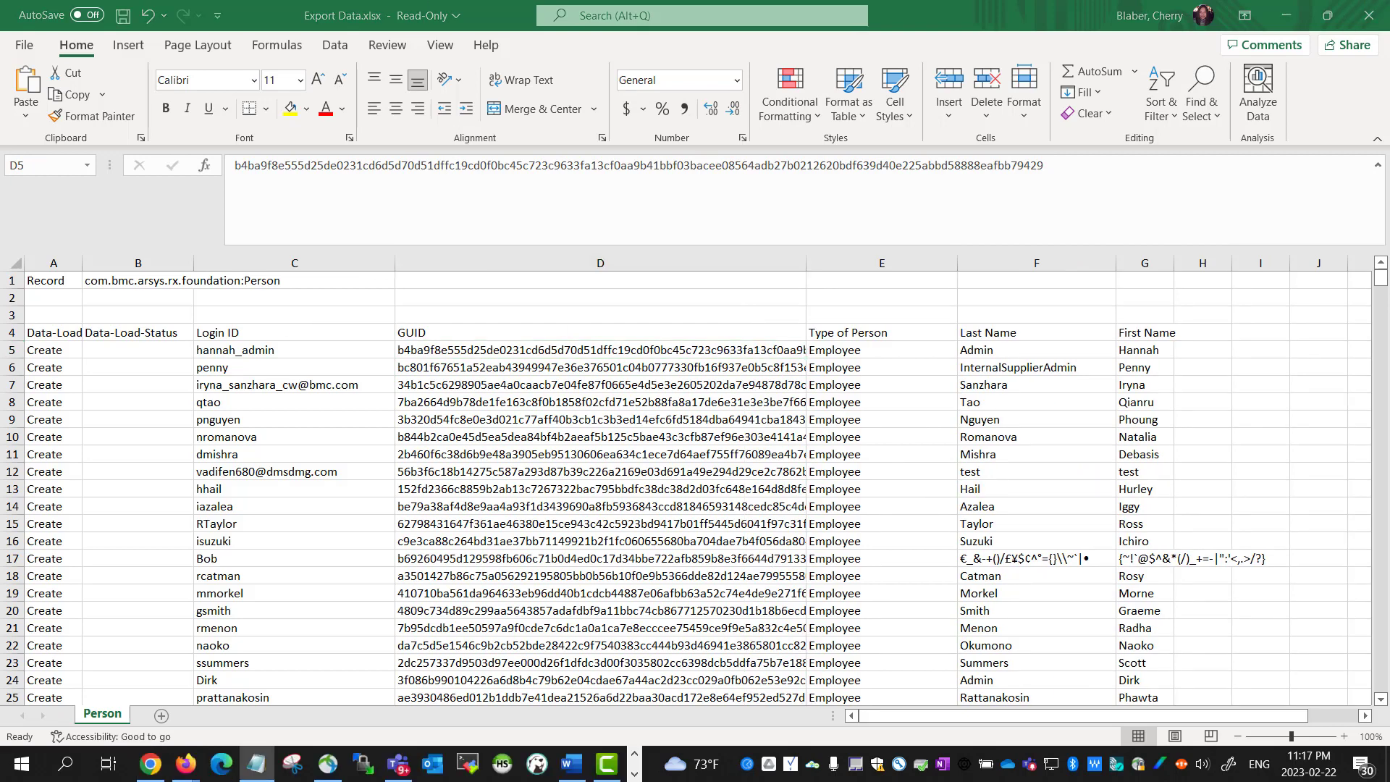
Find the first user to delete, fill their login cell yellow, and copy their GUID
{"action": "left_click_drag", "start_coordinate": [344, 266], "coordinate": [366, 259]}
{"action": "key", "text": "ctrl+f"}
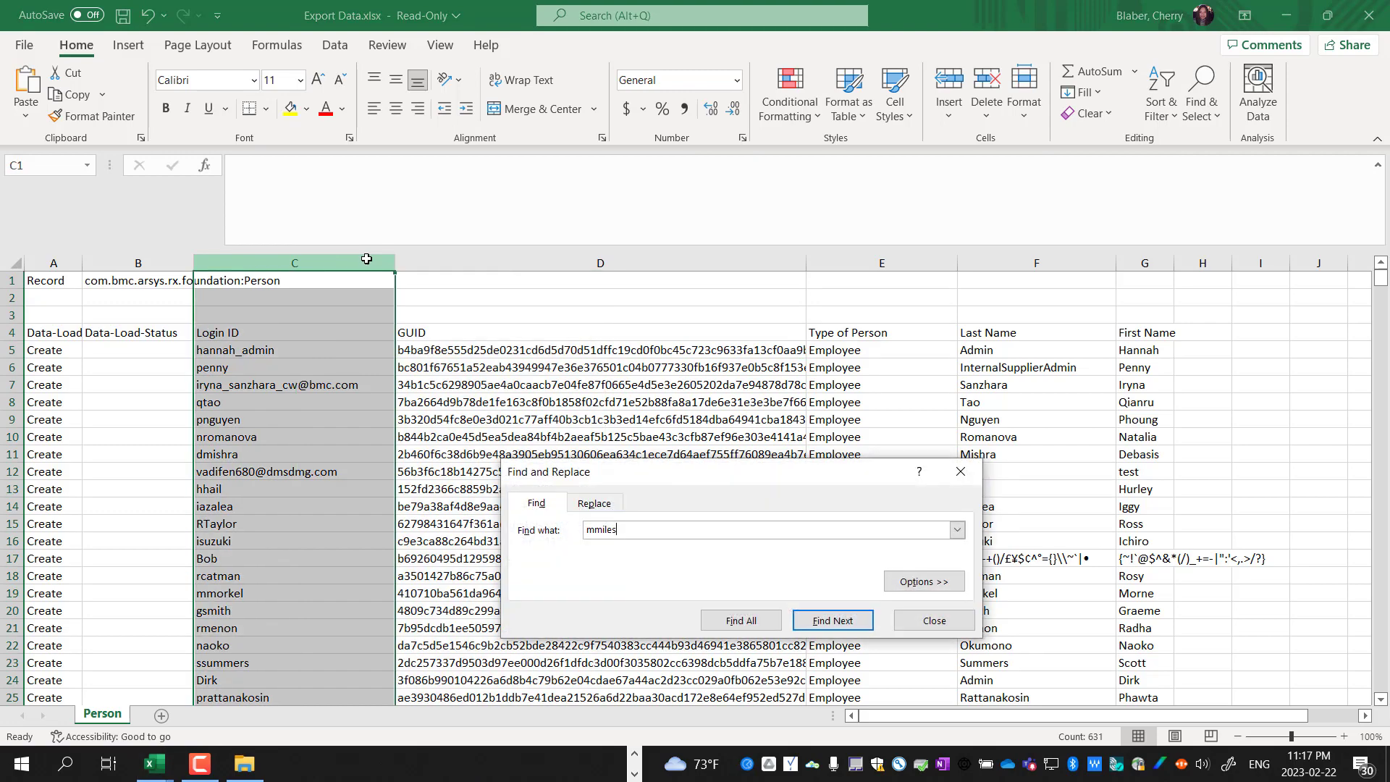
{"action": "left_click", "coordinate": [832, 621]}
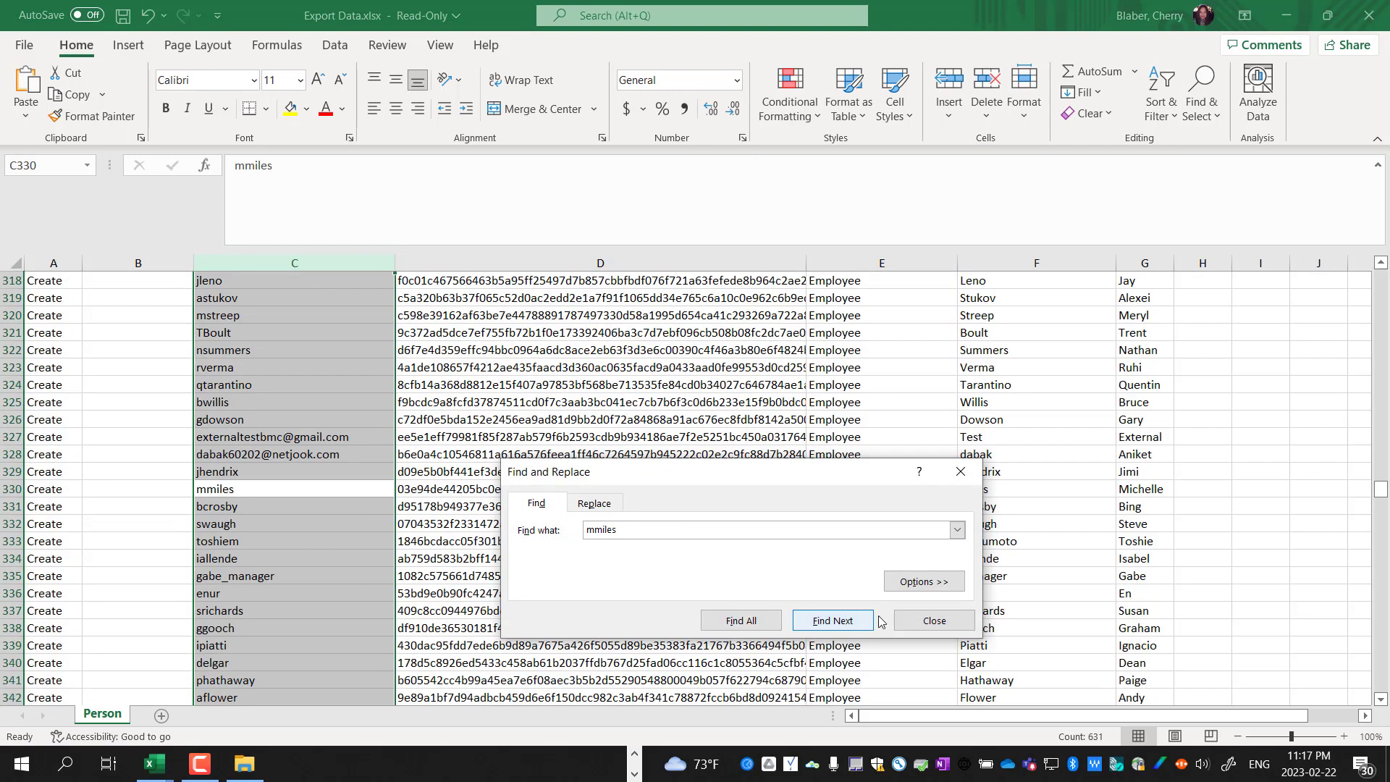
{"action": "left_click", "coordinate": [903, 625]}
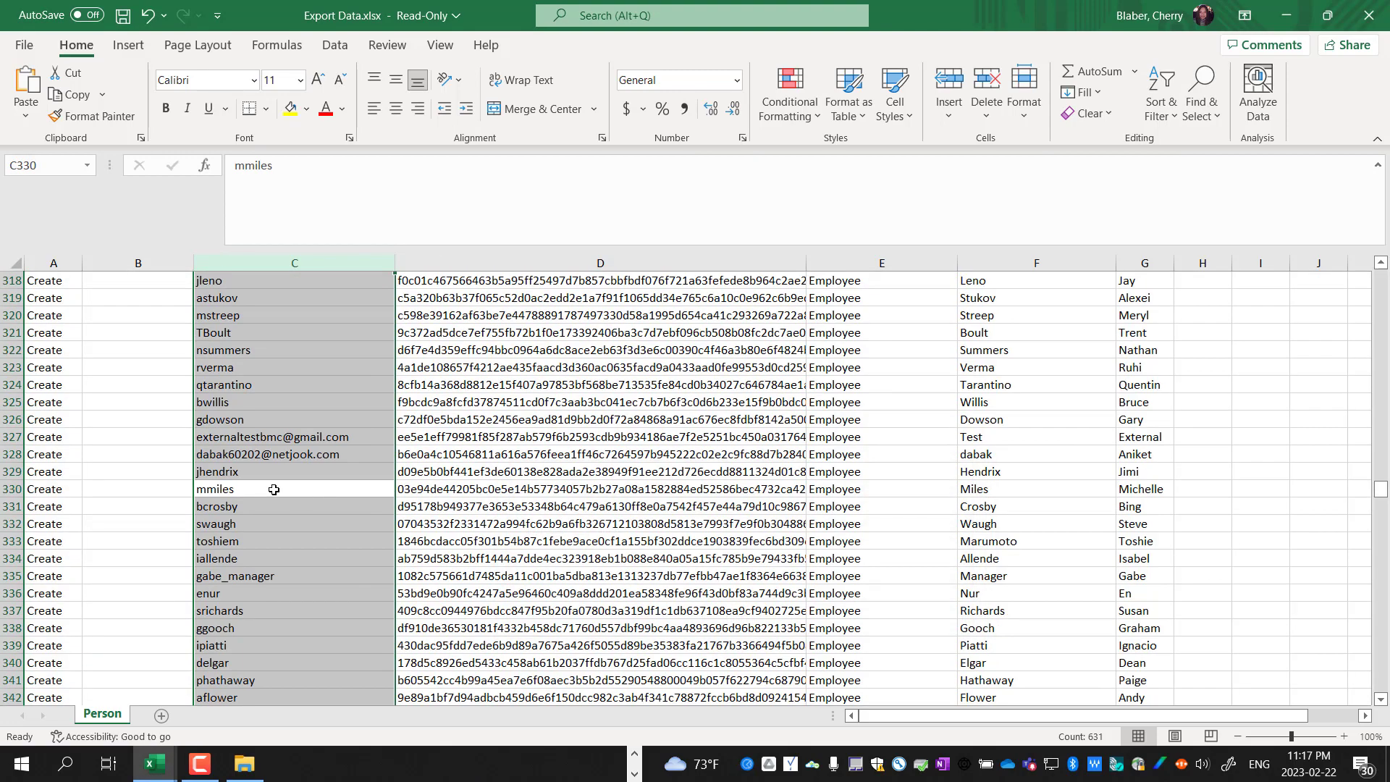
{"action": "left_click", "coordinate": [286, 118]}
{"action": "left_click", "coordinate": [327, 489]}
{"action": "key", "text": "ctrl+z"}
{"action": "left_click", "coordinate": [290, 108]}
{"action": "left_click", "coordinate": [506, 493]}
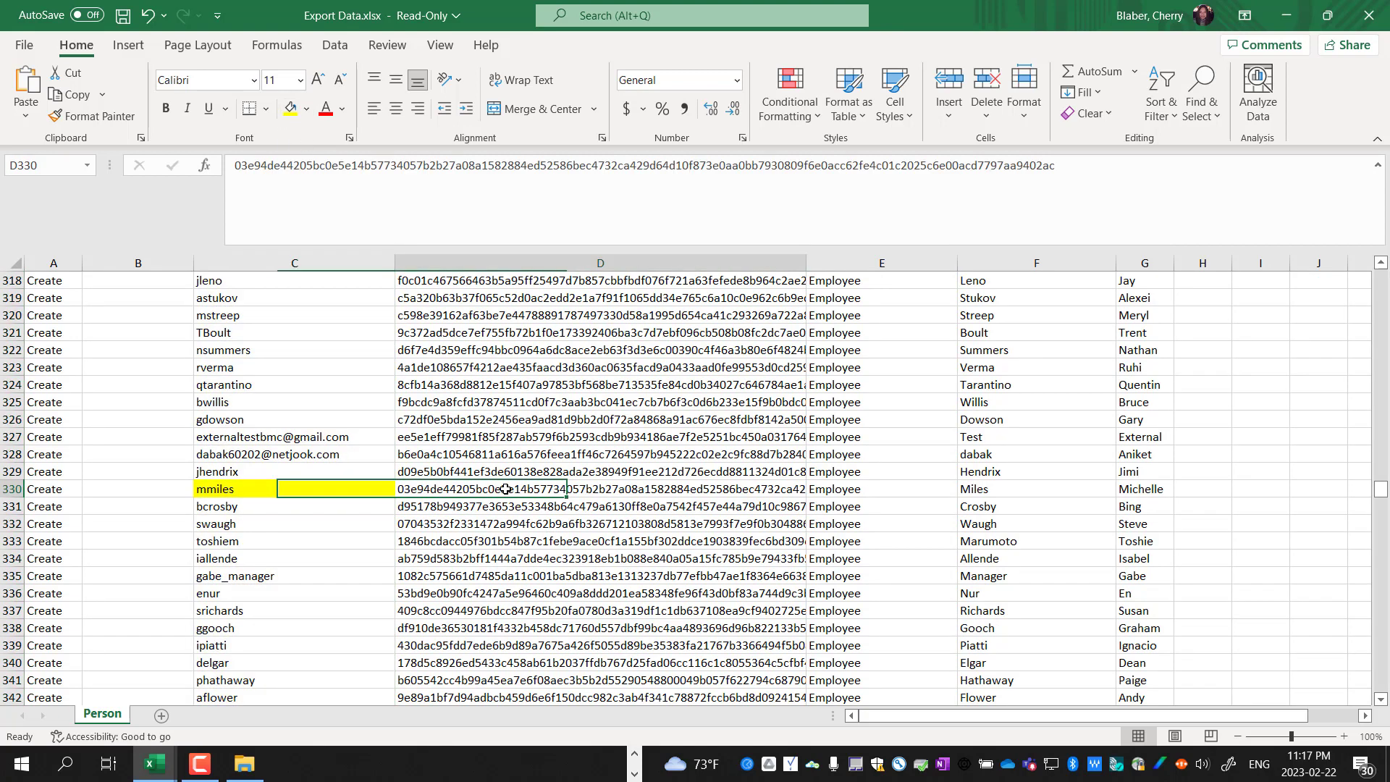
{"action": "left_click_drag", "start_coordinate": [807, 263], "coordinate": [918, 263]}
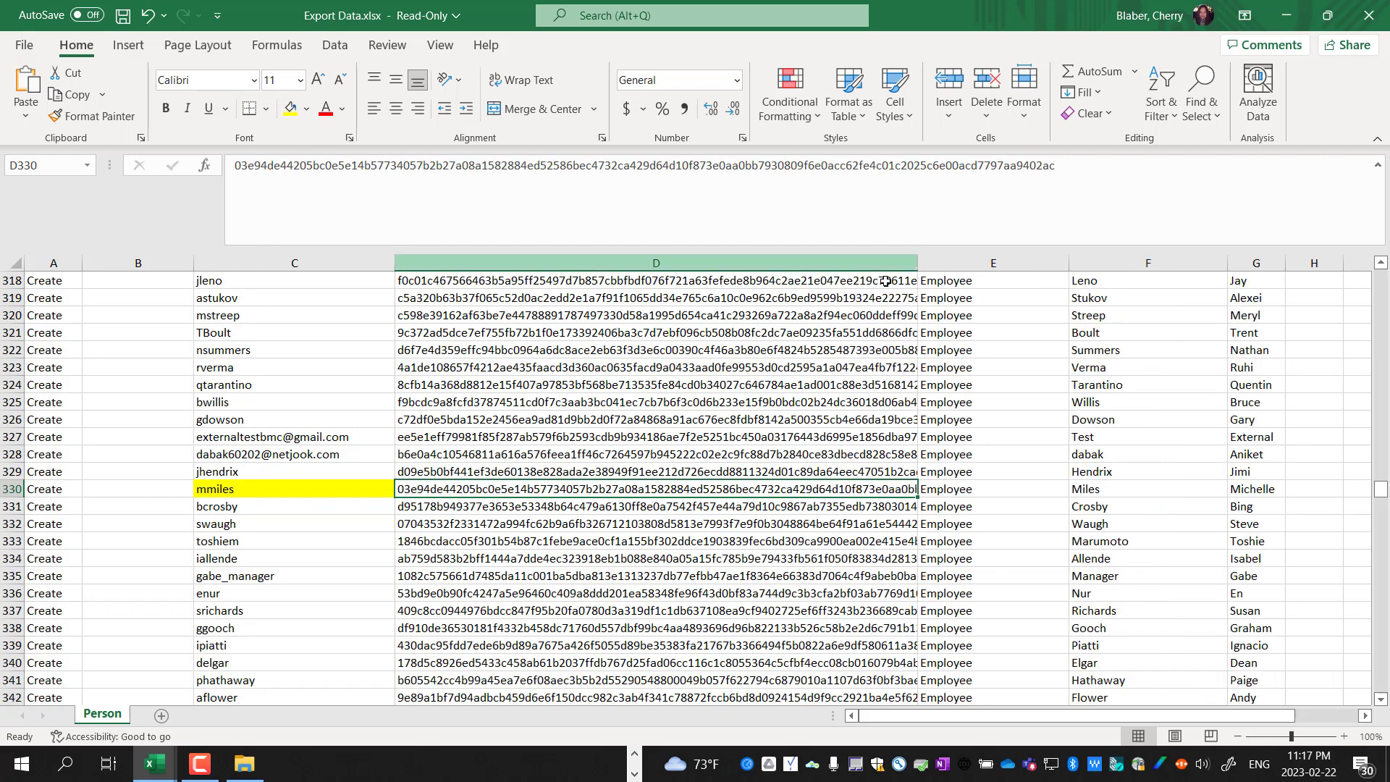
{"action": "right_click", "coordinate": [811, 490]}
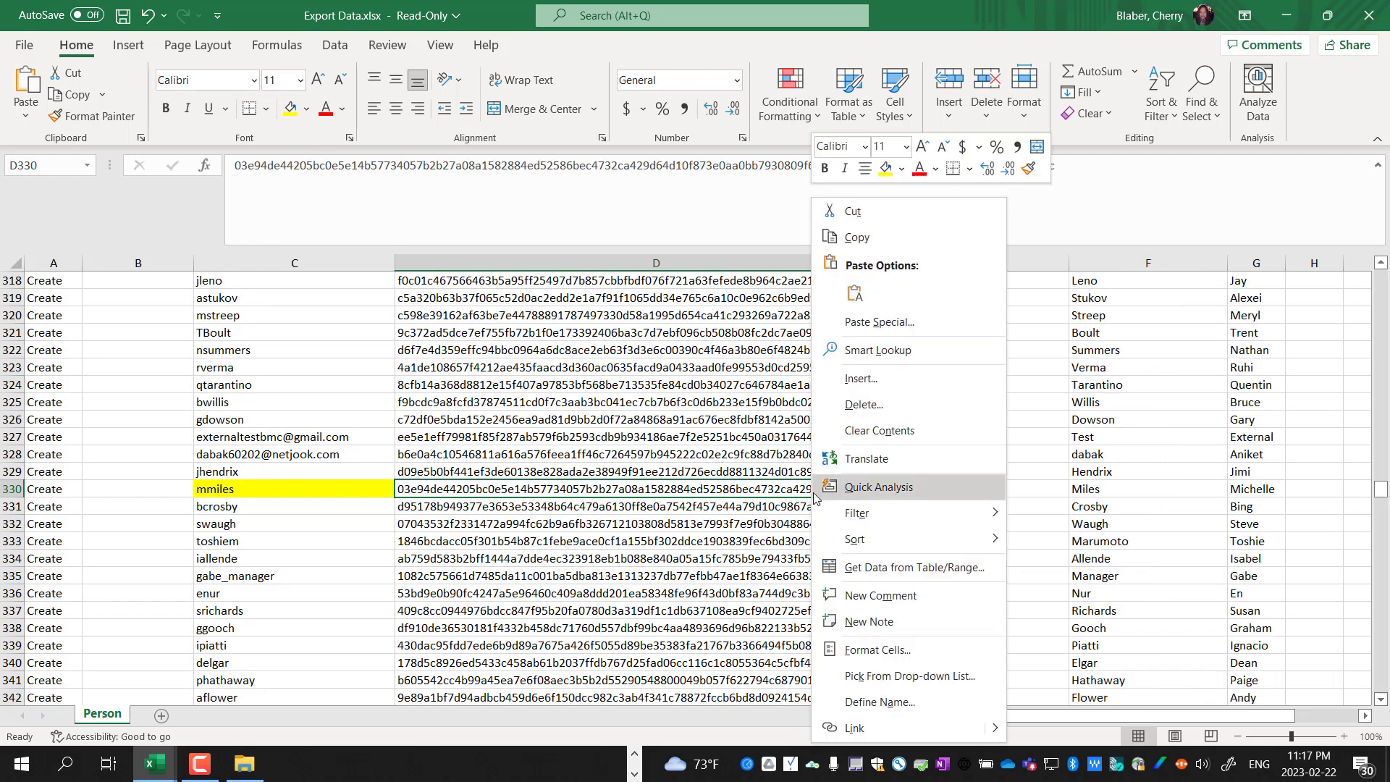
{"action": "left_click", "coordinate": [872, 251]}
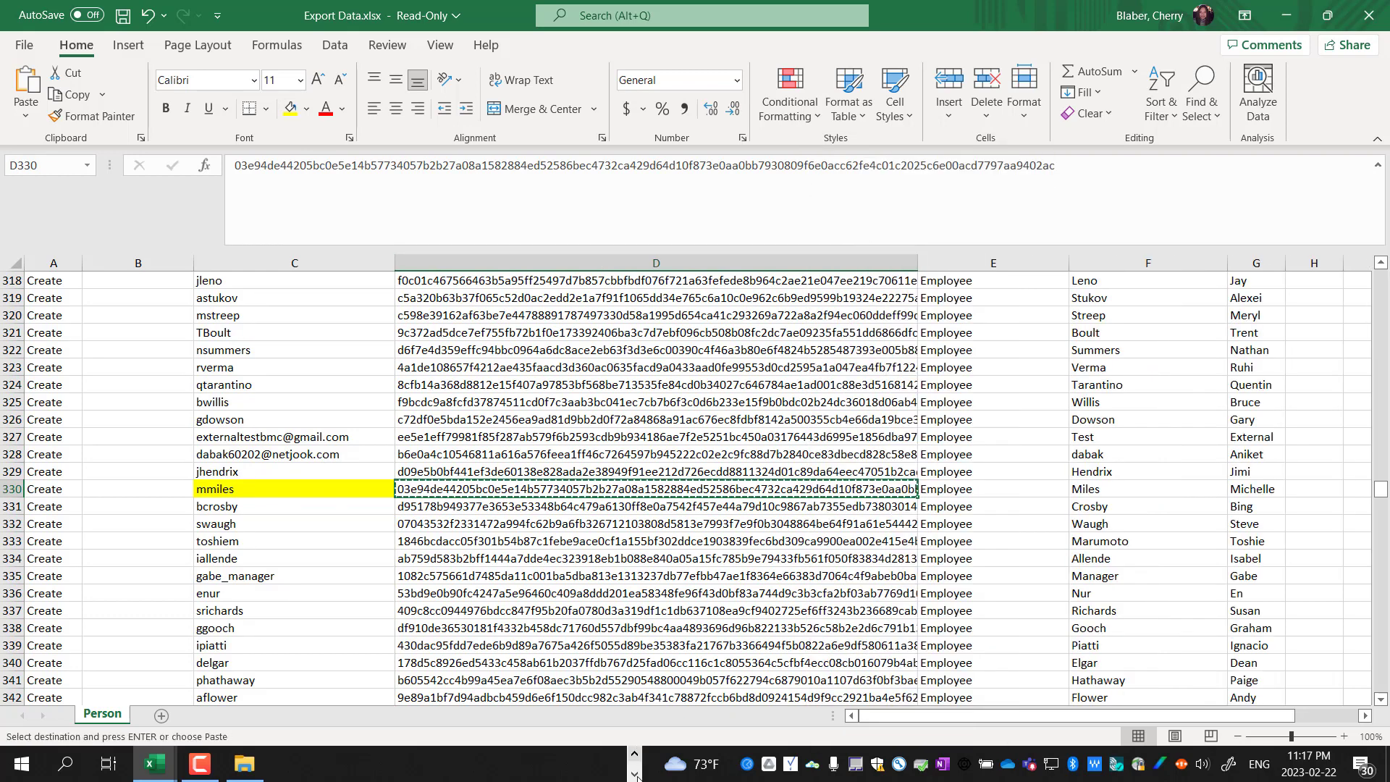
Paste the GUID into cell C5 of Person Data Template(4) and widen column C
{"action": "right_click", "coordinate": [167, 769]}
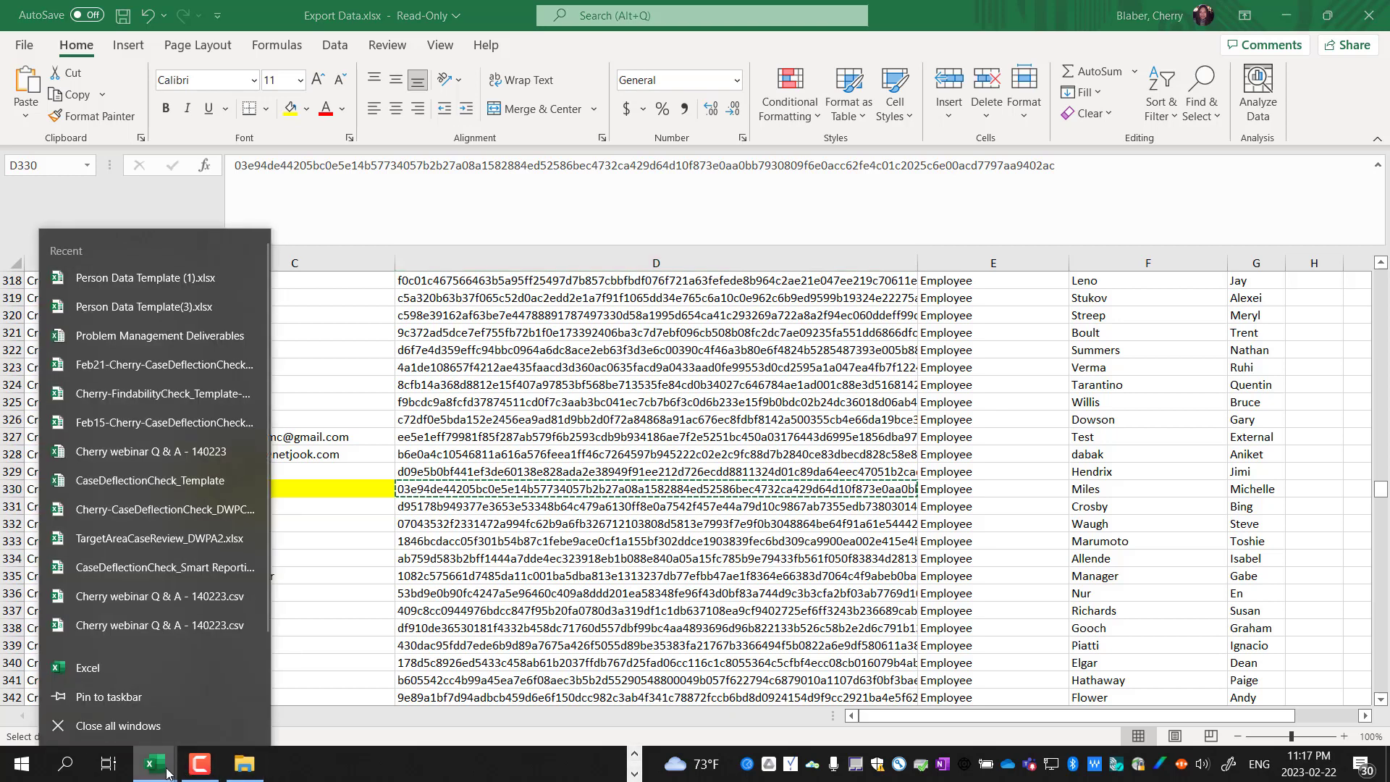
{"action": "left_click", "coordinate": [444, 732]}
{"action": "mouse_move", "coordinate": [155, 762]}
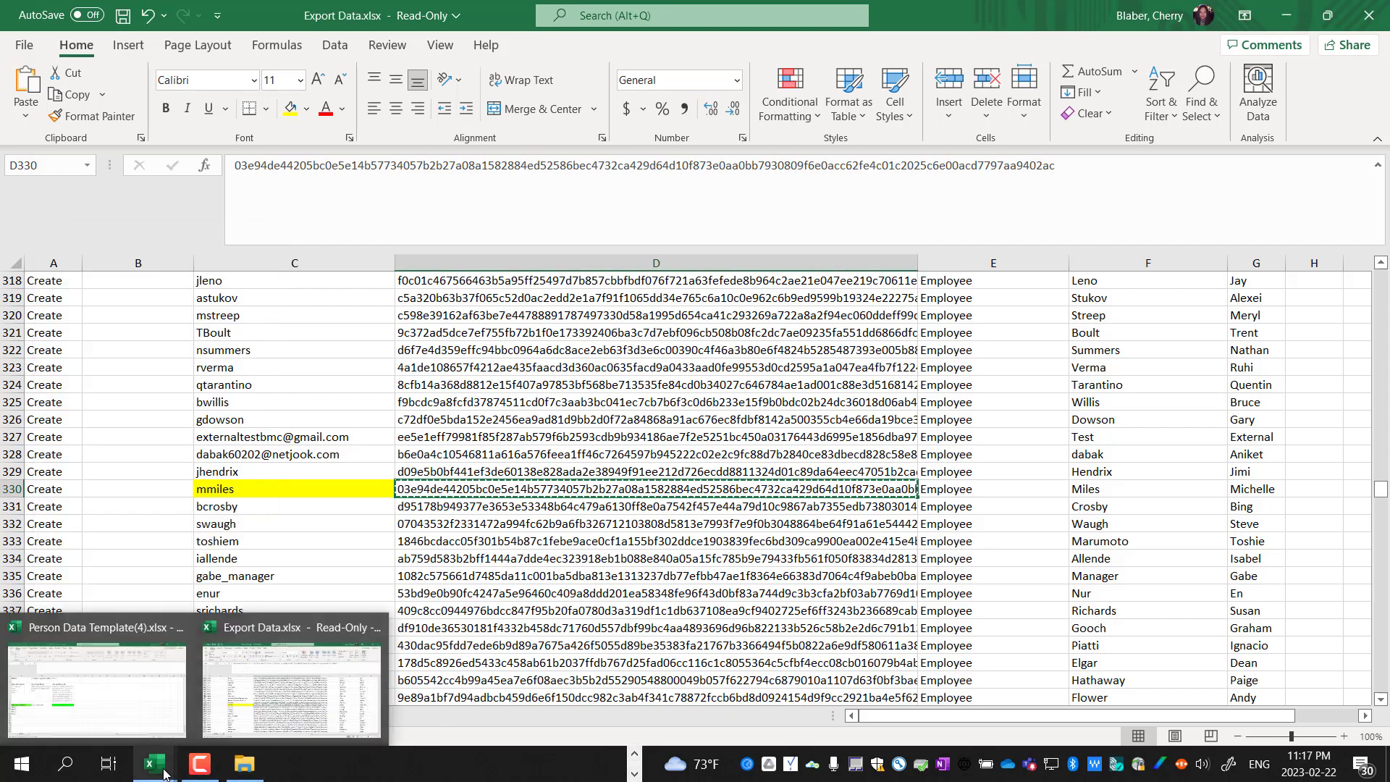
{"action": "left_click", "coordinate": [172, 725]}
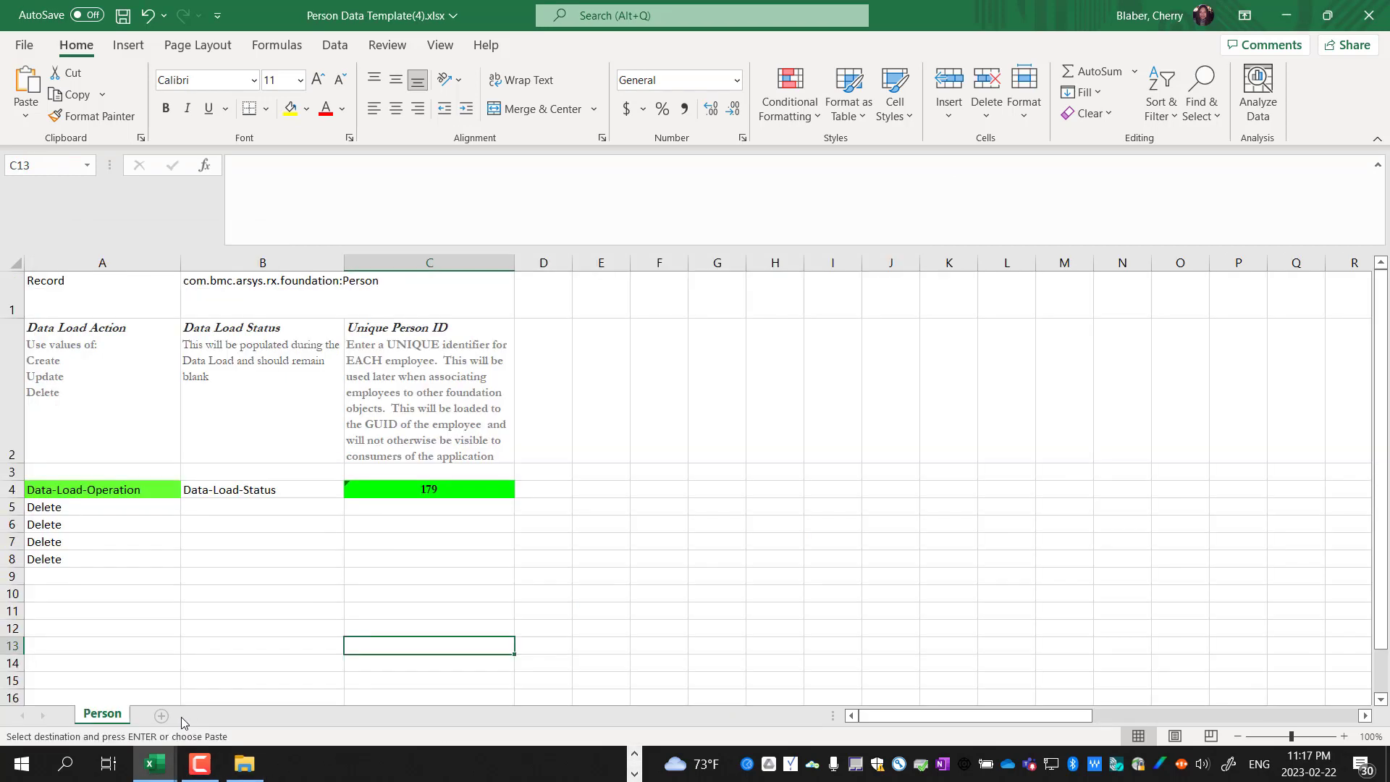
{"action": "left_click", "coordinate": [90, 507]}
{"action": "left_click", "coordinate": [426, 510]}
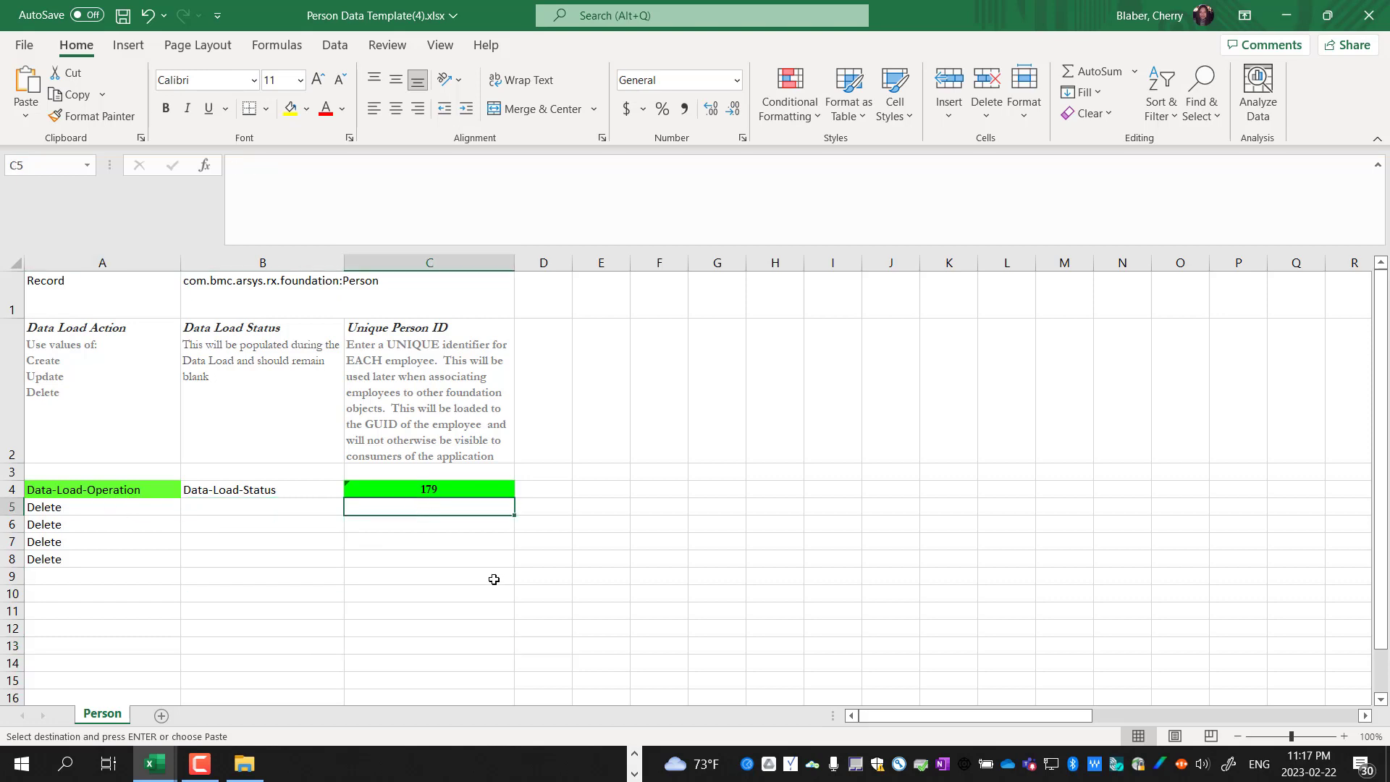
{"action": "key", "text": "ctrl+v"}
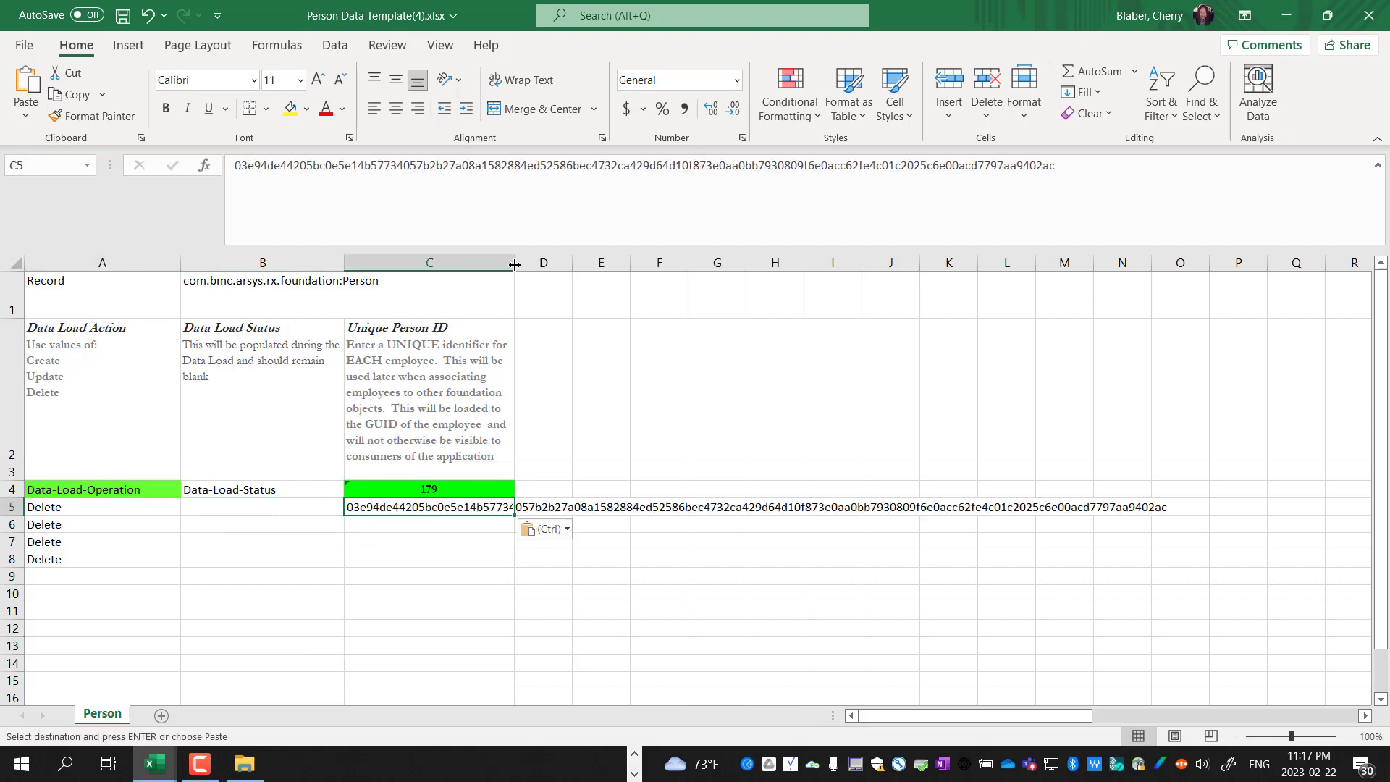
{"action": "left_click_drag", "start_coordinate": [515, 263], "coordinate": [881, 279]}
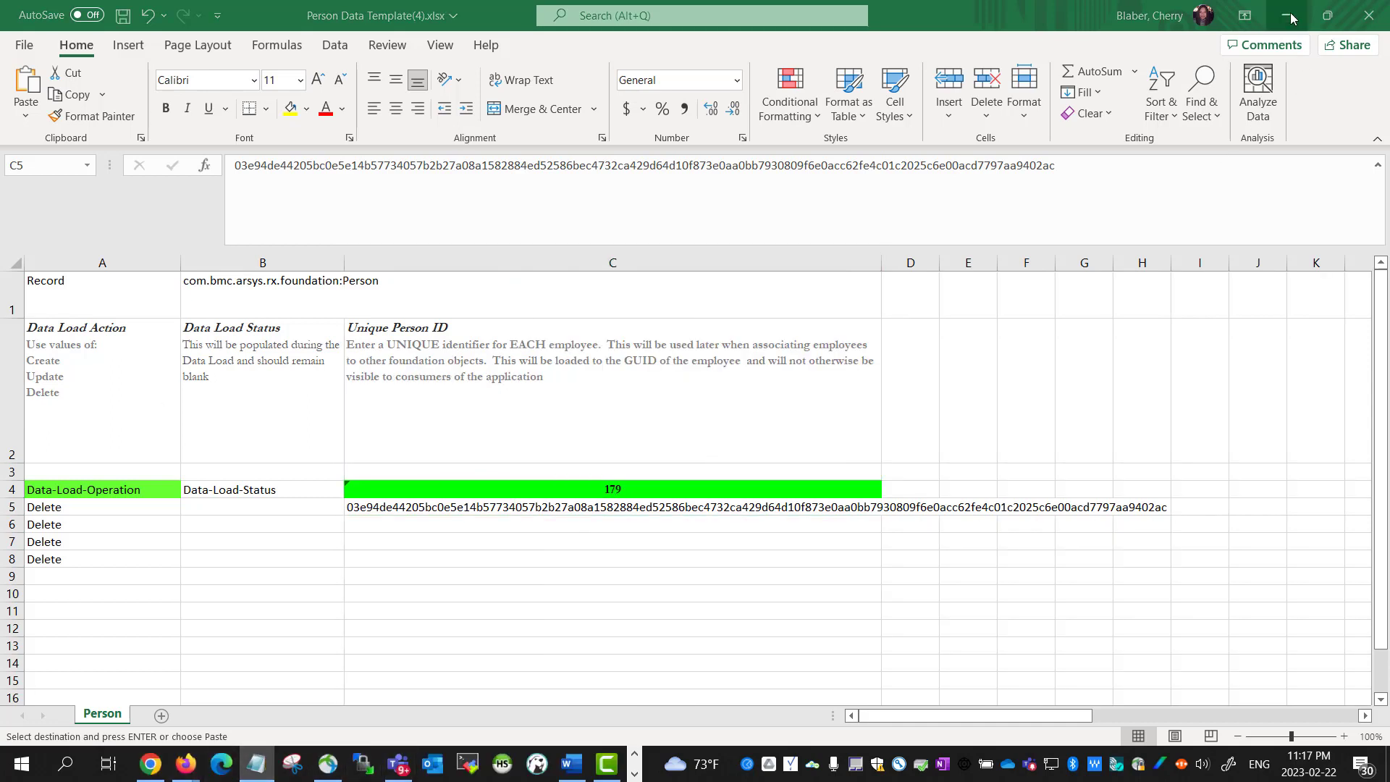
{"action": "key", "text": "alt+Tab"}
{"action": "left_click", "coordinate": [363, 251]}
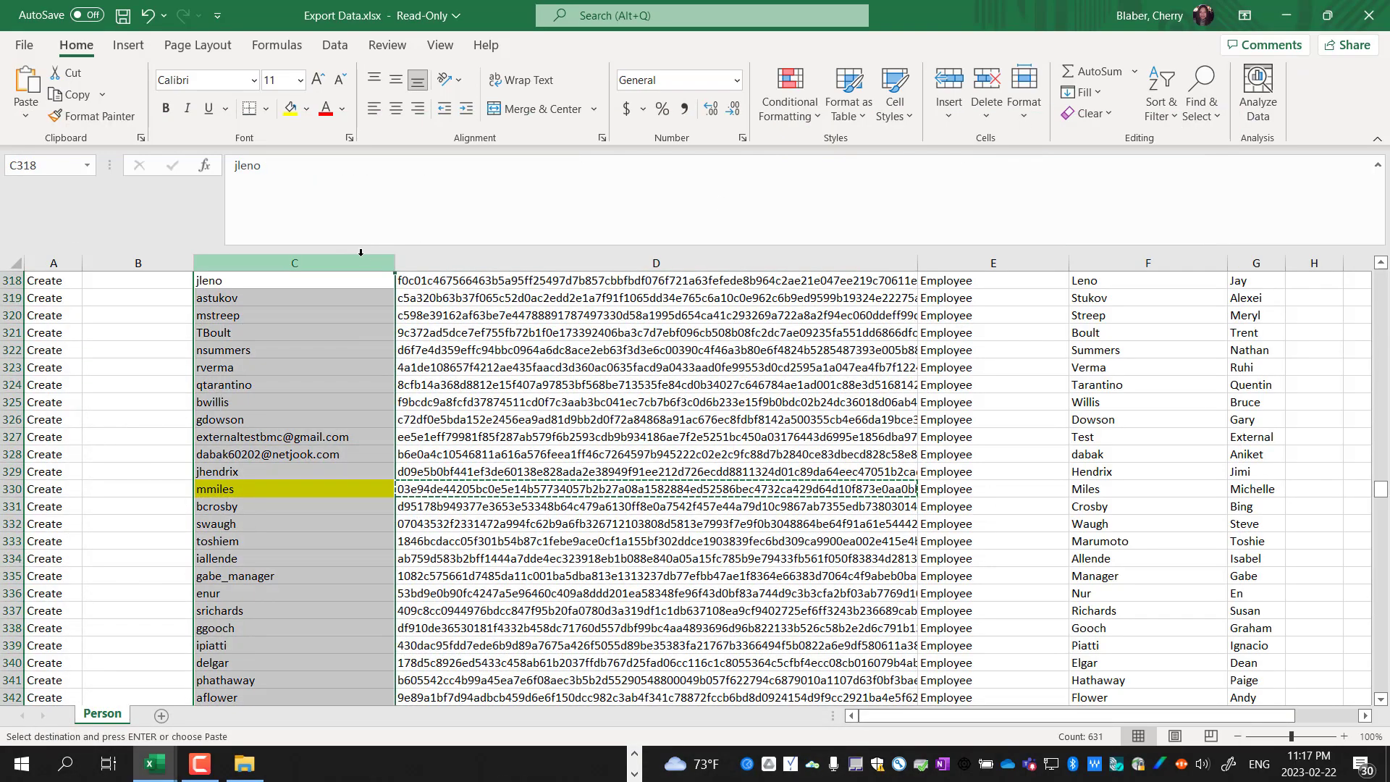
{"action": "key", "text": "ctrl+f"}
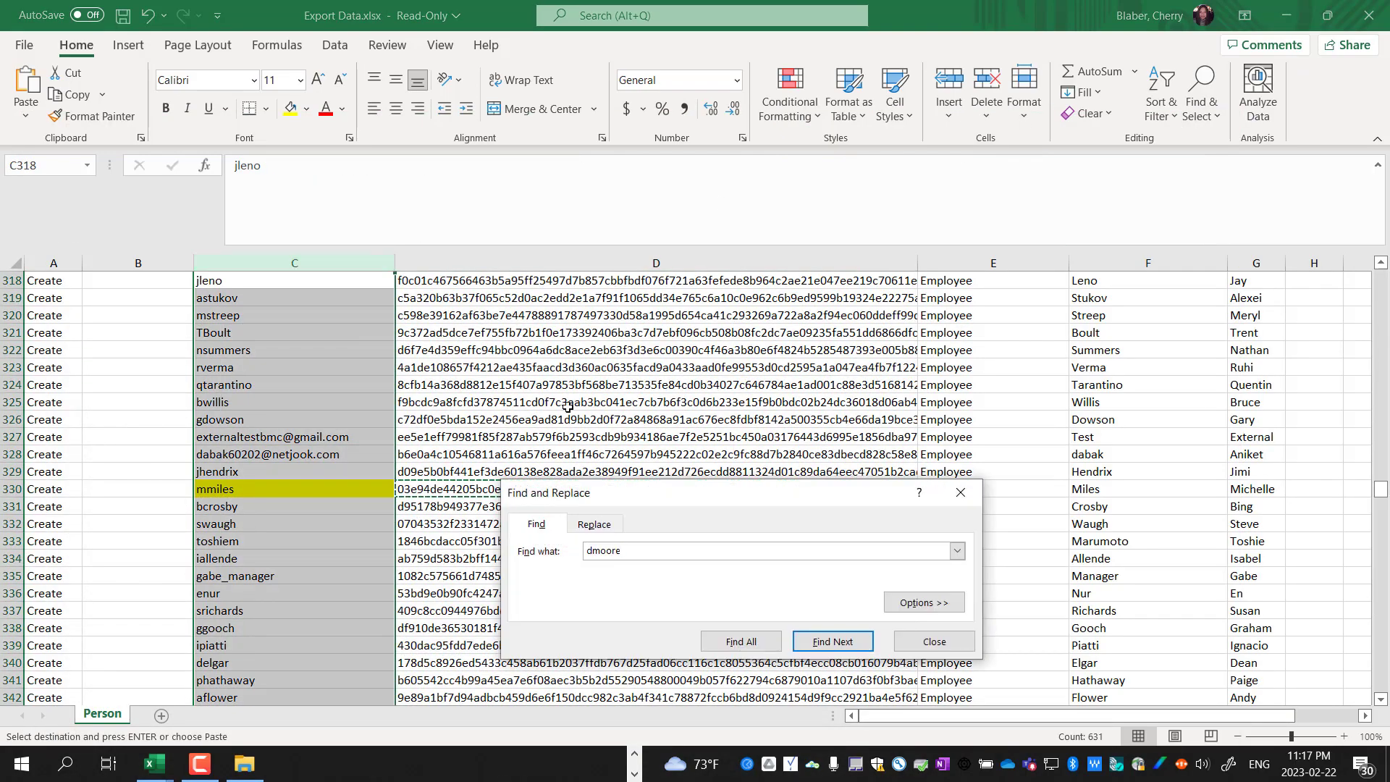
{"action": "left_click", "coordinate": [827, 642]}
{"action": "left_click", "coordinate": [917, 642]}
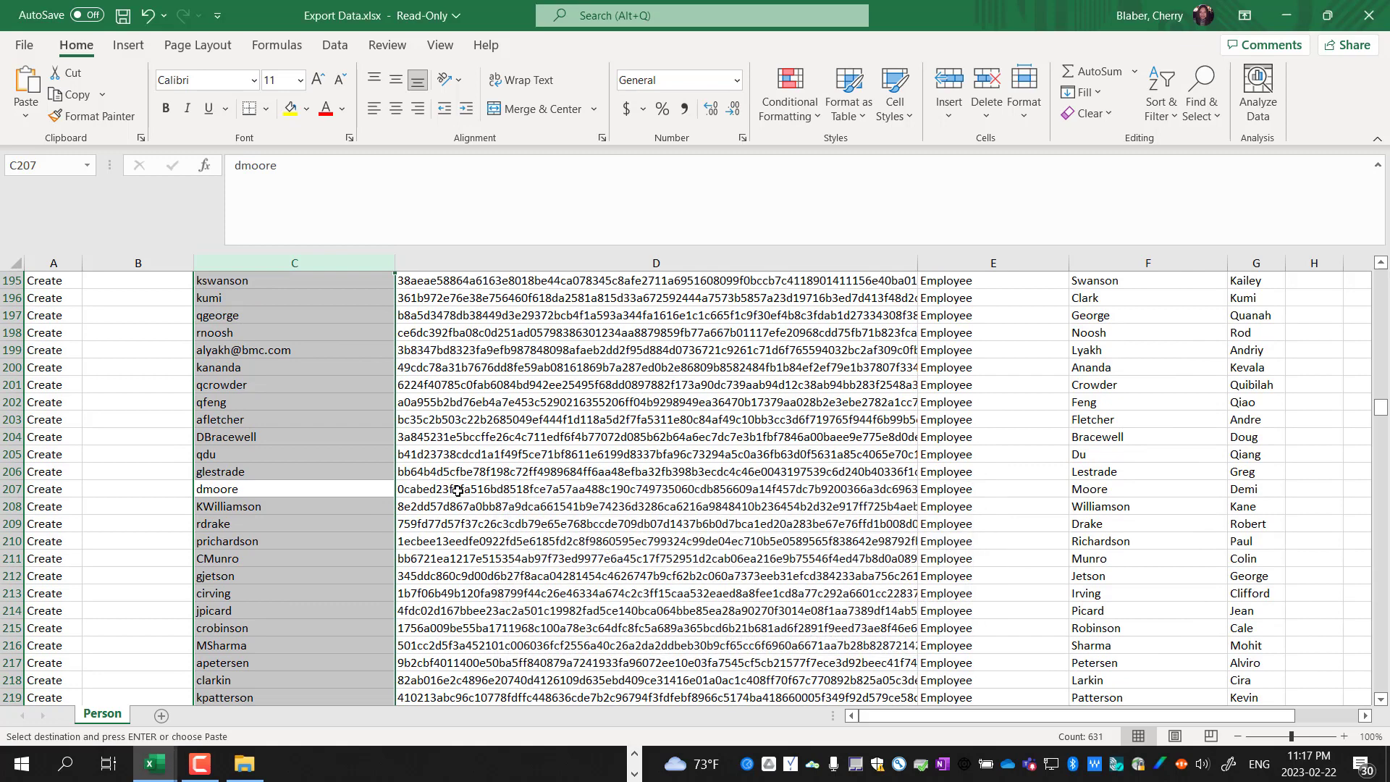
{"action": "left_click", "coordinate": [360, 492]}
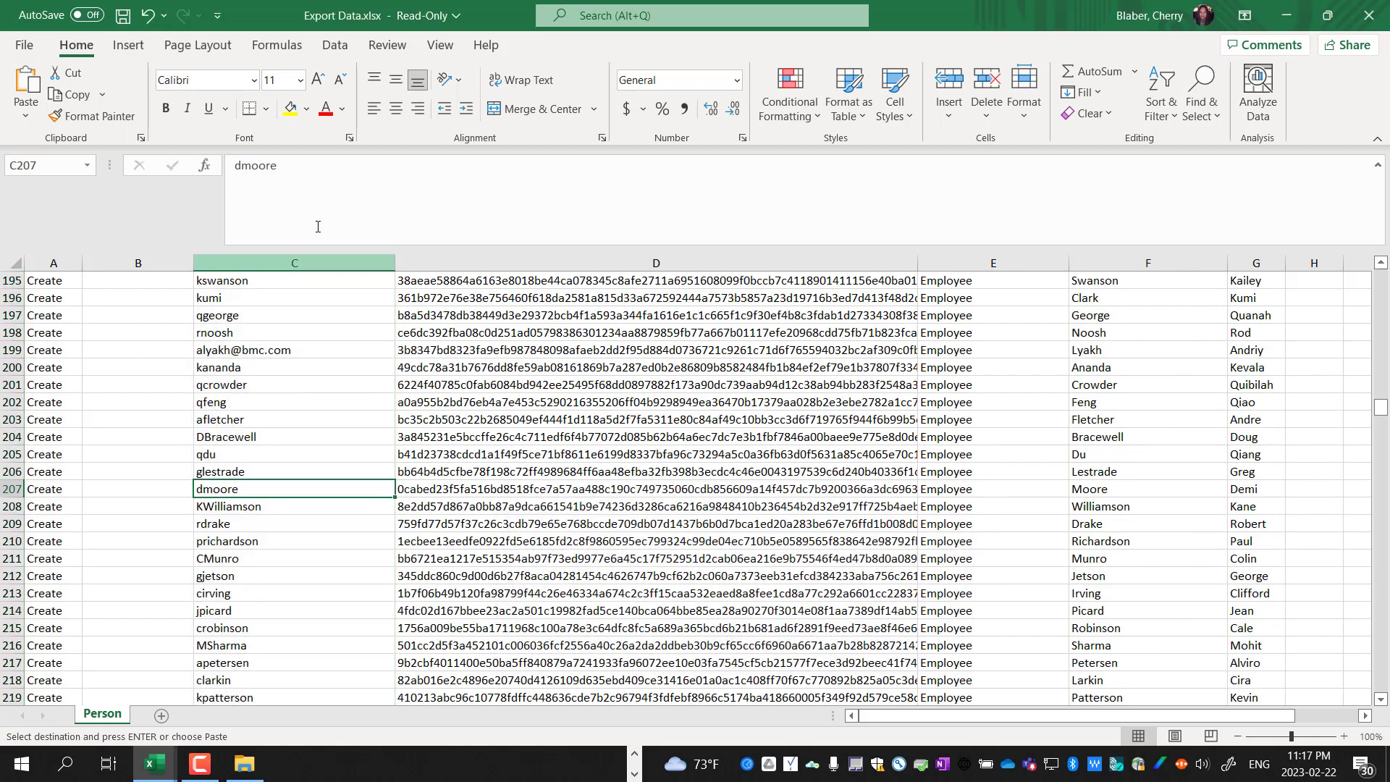
{"action": "left_click", "coordinate": [290, 108]}
{"action": "left_click", "coordinate": [505, 491]}
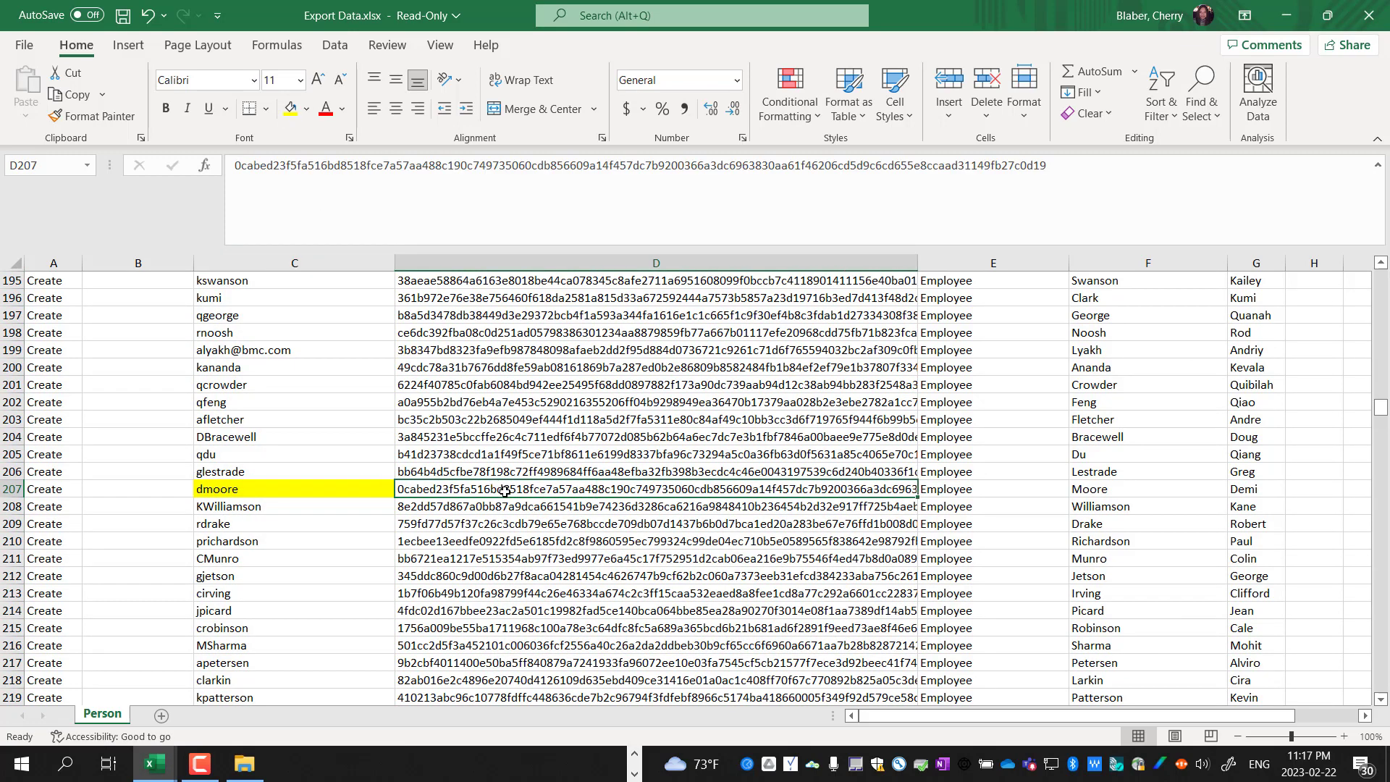
{"action": "key", "text": "ctrl+c"}
{"action": "mouse_move", "coordinate": [154, 760]}
{"action": "left_click", "coordinate": [96, 687]}
{"action": "left_click", "coordinate": [454, 525]}
{"action": "key", "text": "ctrl+v"}
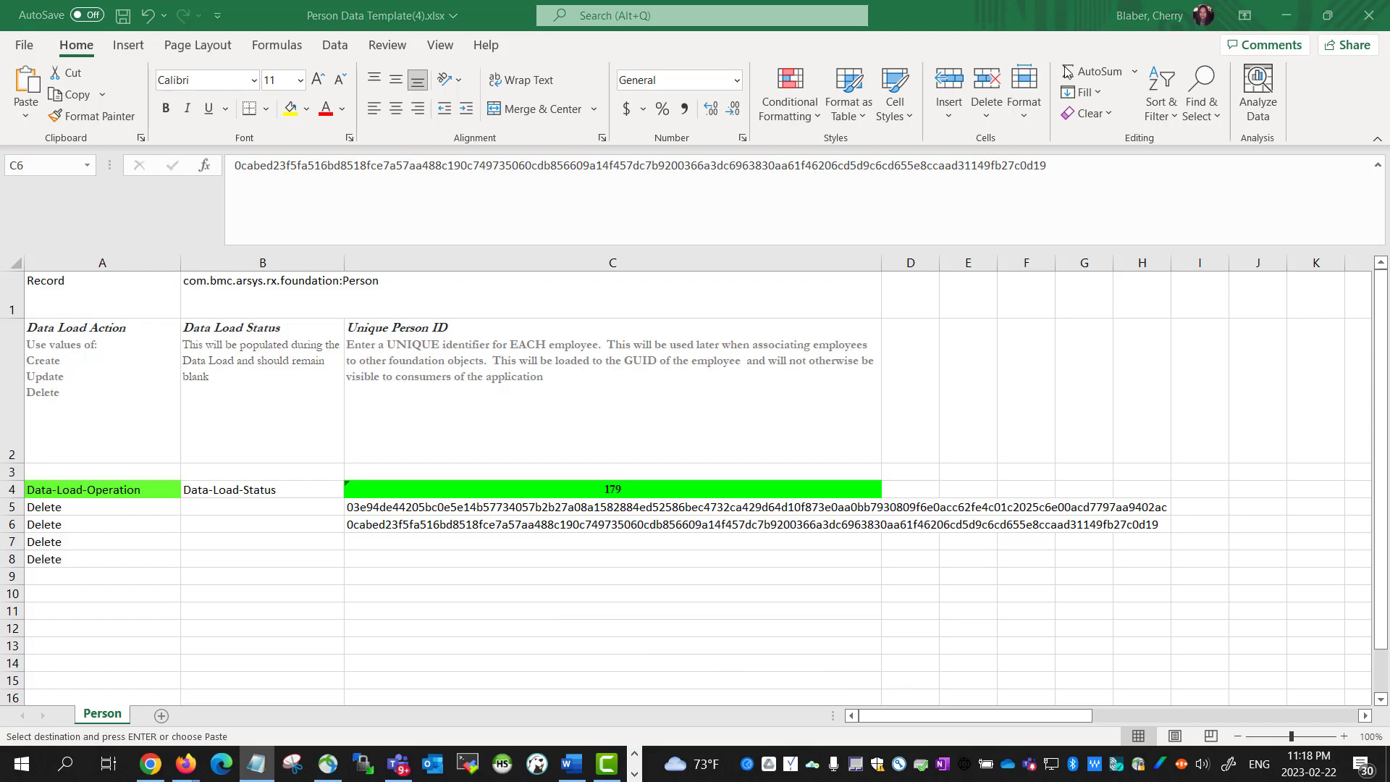
{"action": "left_click", "coordinate": [1287, 15]}
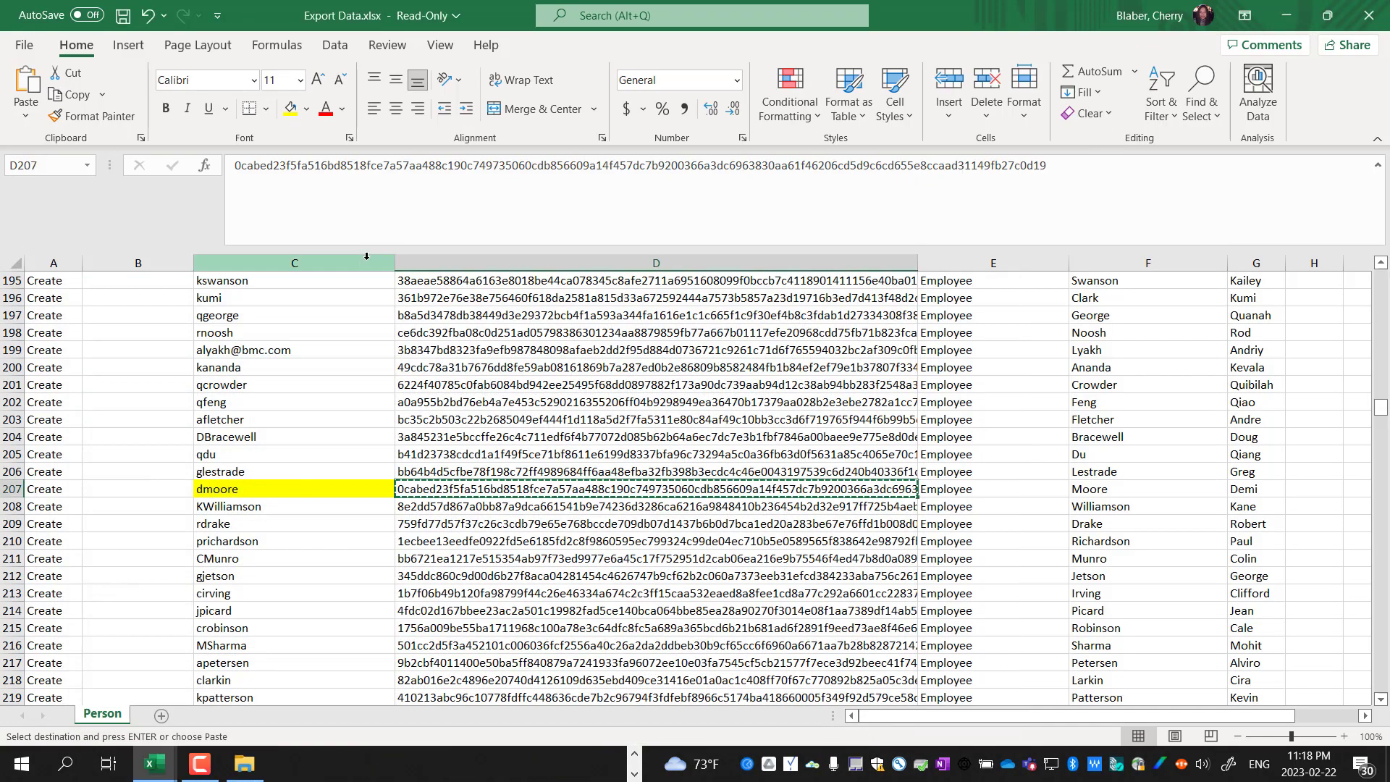
{"action": "left_click", "coordinate": [362, 264]}
{"action": "key", "text": "ctrl+f"}
{"action": "left_click", "coordinate": [798, 659]}
{"action": "left_click", "coordinate": [934, 663]}
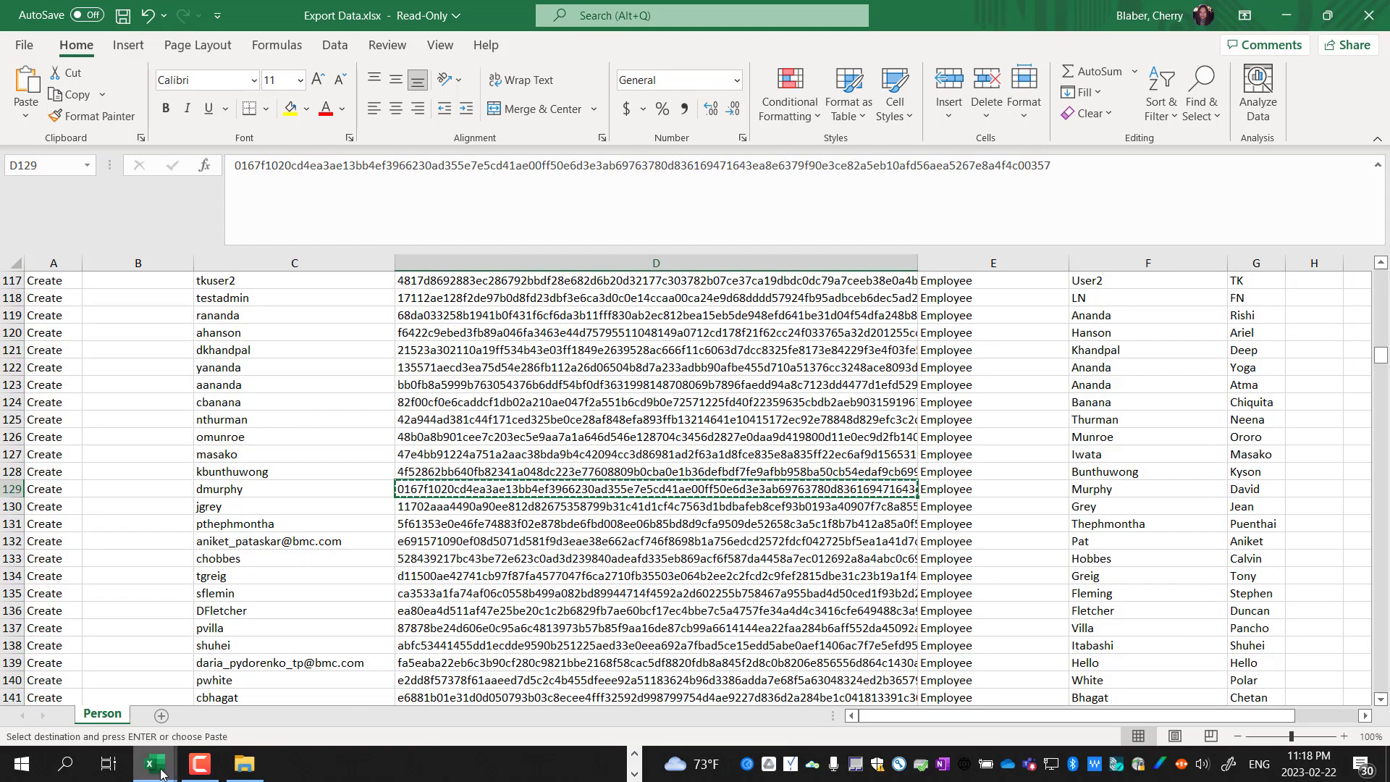
Paste the third user's GUID into template cell C7 and return to the export
{"action": "mouse_move", "coordinate": [160, 772]}
{"action": "left_click", "coordinate": [79, 717]}
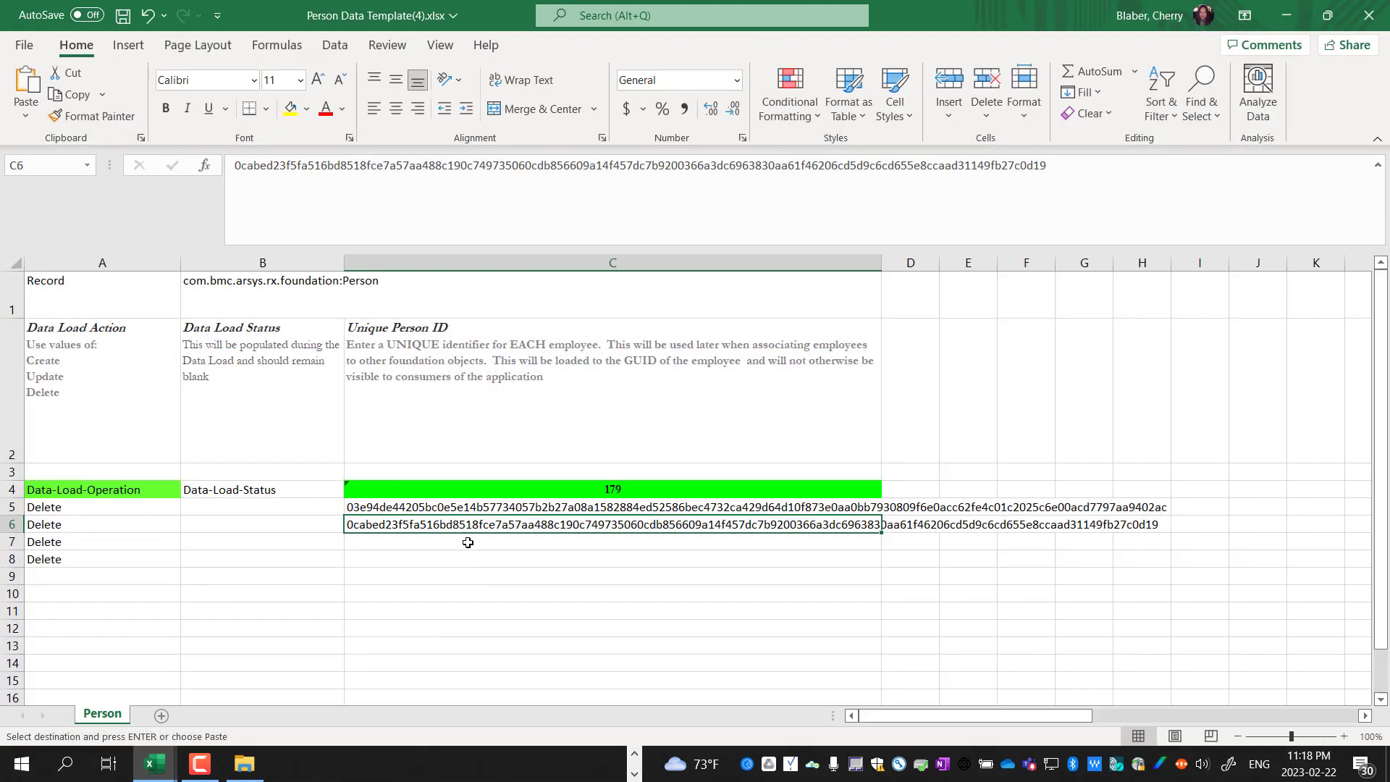
{"action": "left_click", "coordinate": [468, 542]}
{"action": "key", "text": "ctrl+v"}
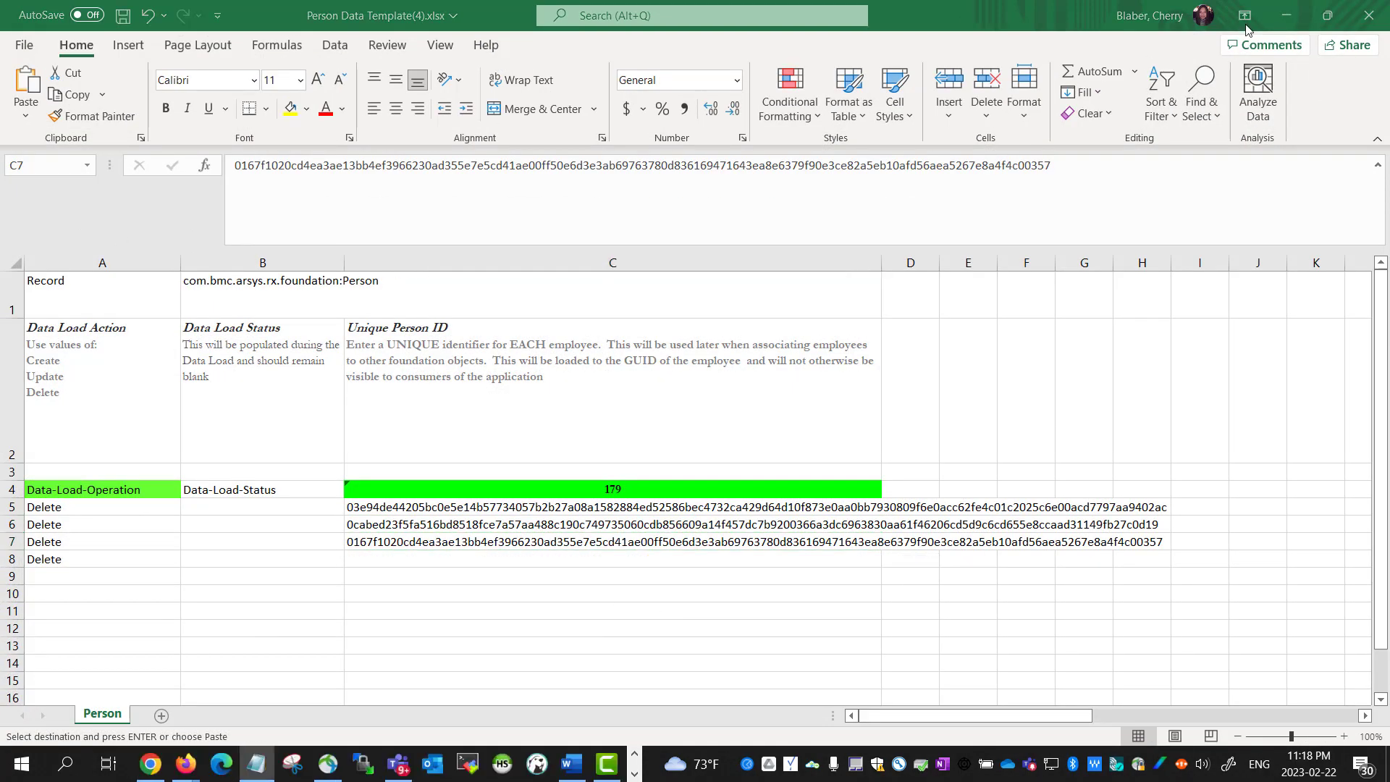
{"action": "left_click", "coordinate": [1286, 15]}
Copy the fourth user's Person ID from D214 into template cell C8, widening column C
{"action": "left_click", "coordinate": [332, 265]}
{"action": "key", "text": "ctrl+f"}
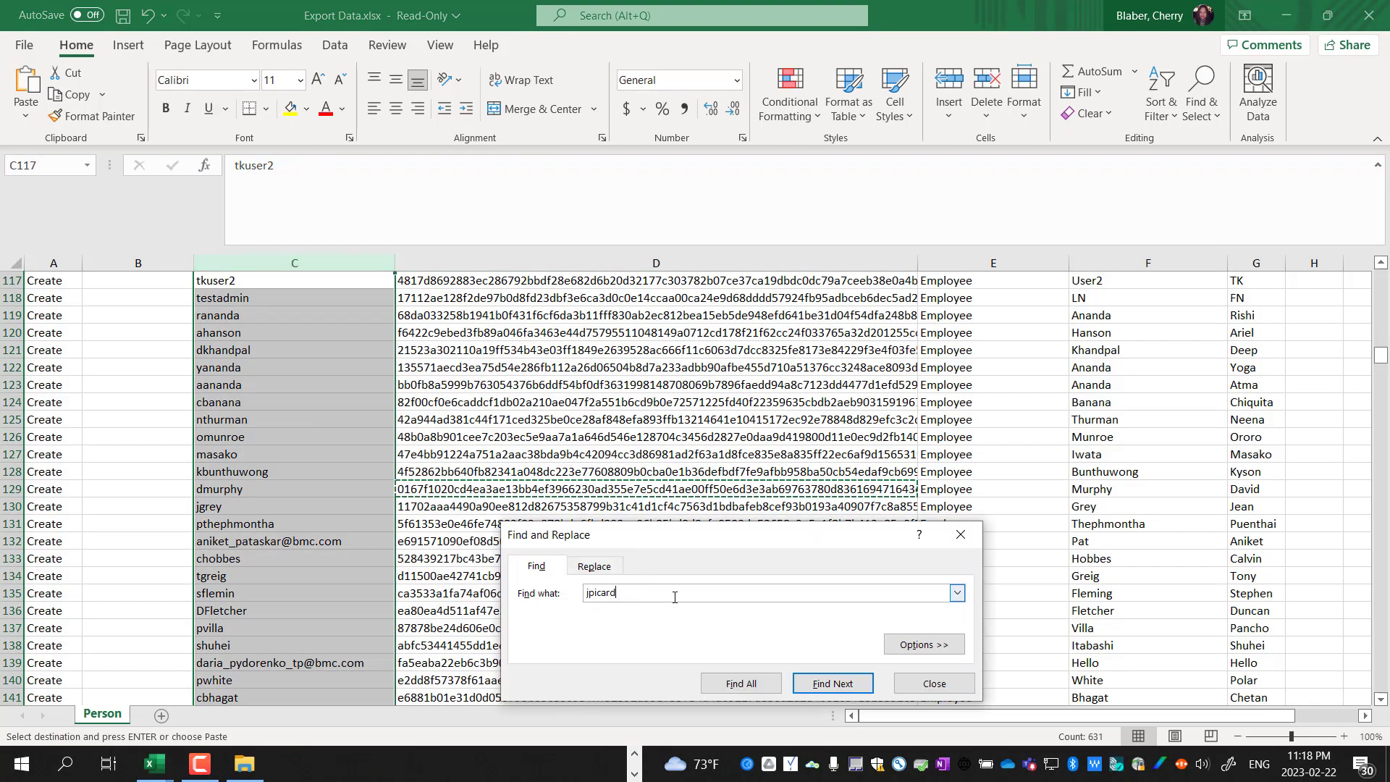
{"action": "left_click", "coordinate": [822, 684]}
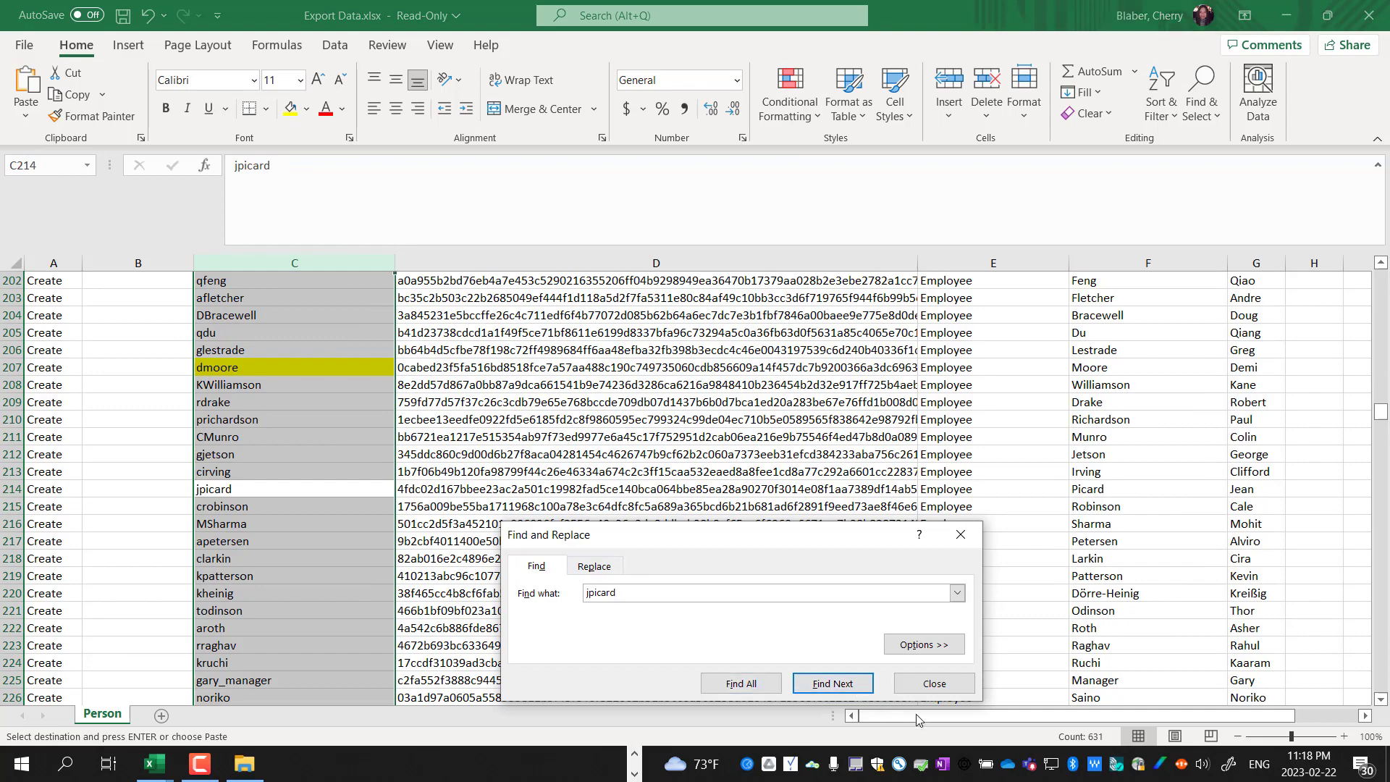
{"action": "left_click", "coordinate": [934, 684]}
{"action": "left_click", "coordinate": [540, 488]}
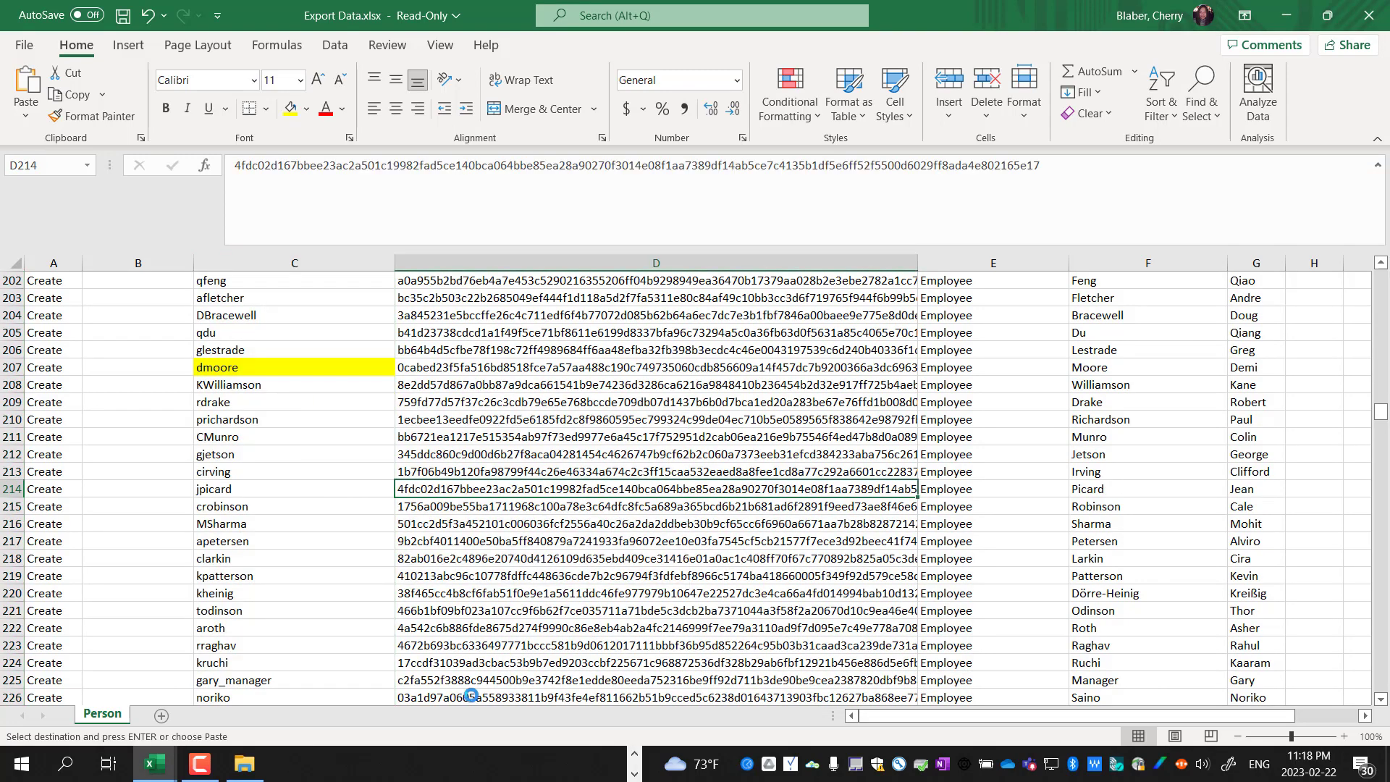
{"action": "mouse_move", "coordinate": [152, 773]}
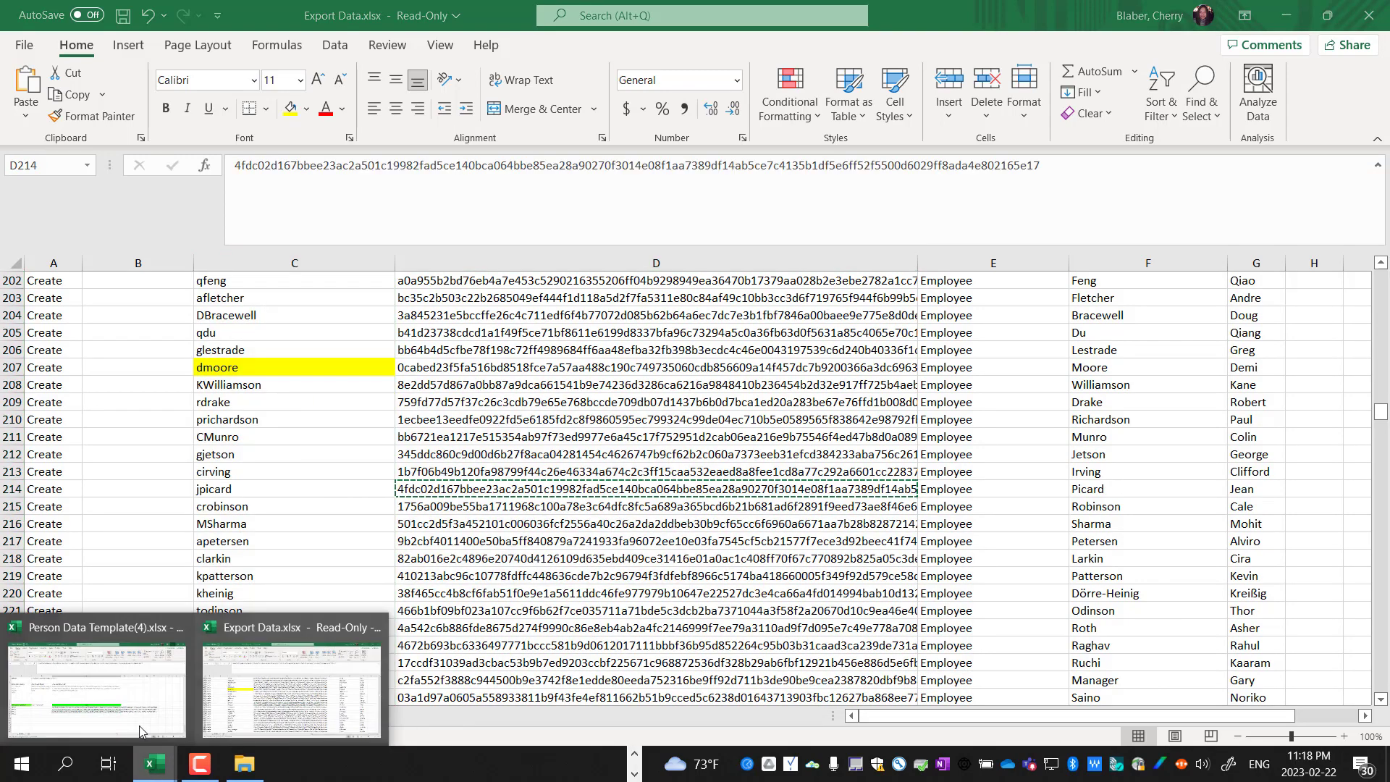
{"action": "left_click", "coordinate": [96, 681]}
{"action": "left_click", "coordinate": [404, 563]}
{"action": "key", "text": "ctrl+v"}
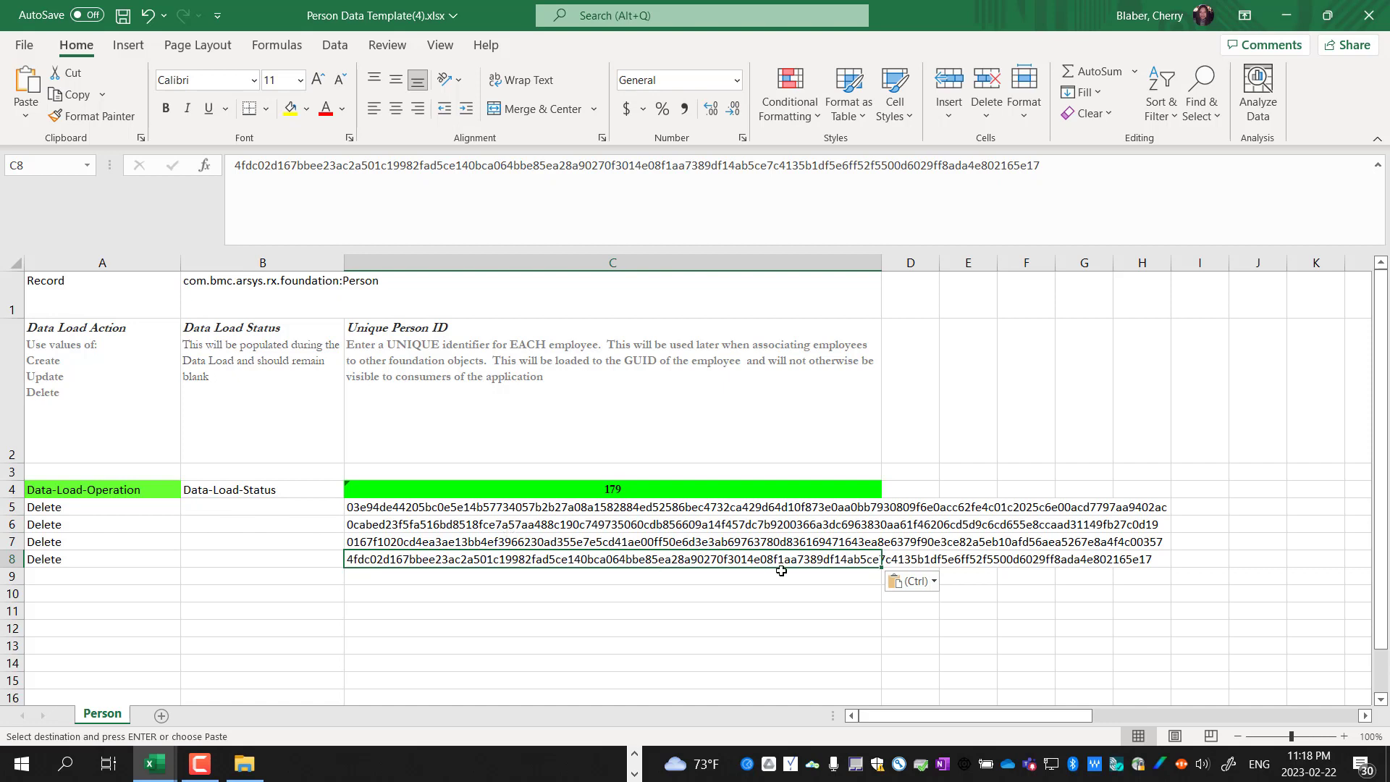
{"action": "left_click", "coordinate": [831, 510]}
{"action": "left_click_drag", "start_coordinate": [883, 263], "coordinate": [1189, 267]}
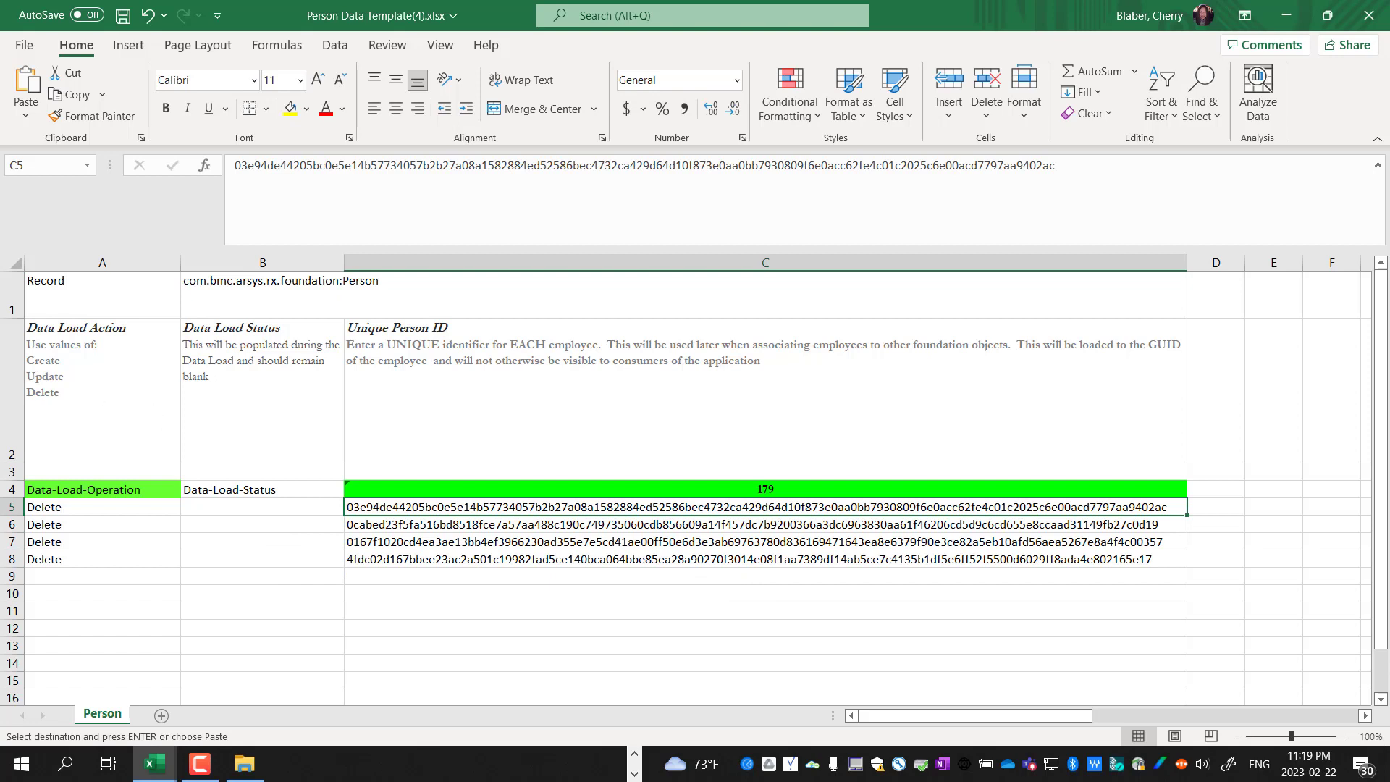
Check that the full Person ID in cell C8 now displays
{"action": "left_click", "coordinate": [766, 559]}
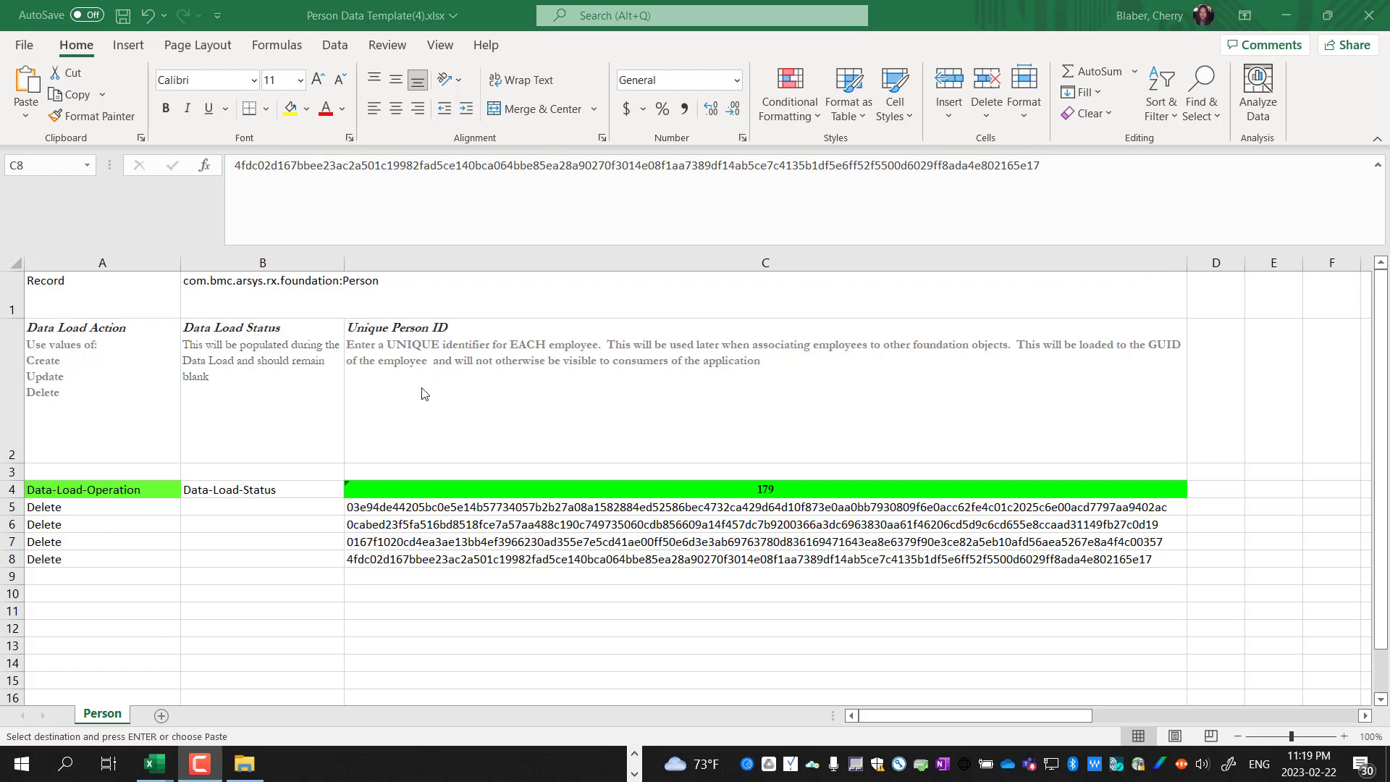
Save As 'Person Data Template for Deletion.xlsx' in the Downloads folder
{"action": "left_click", "coordinate": [231, 330]}
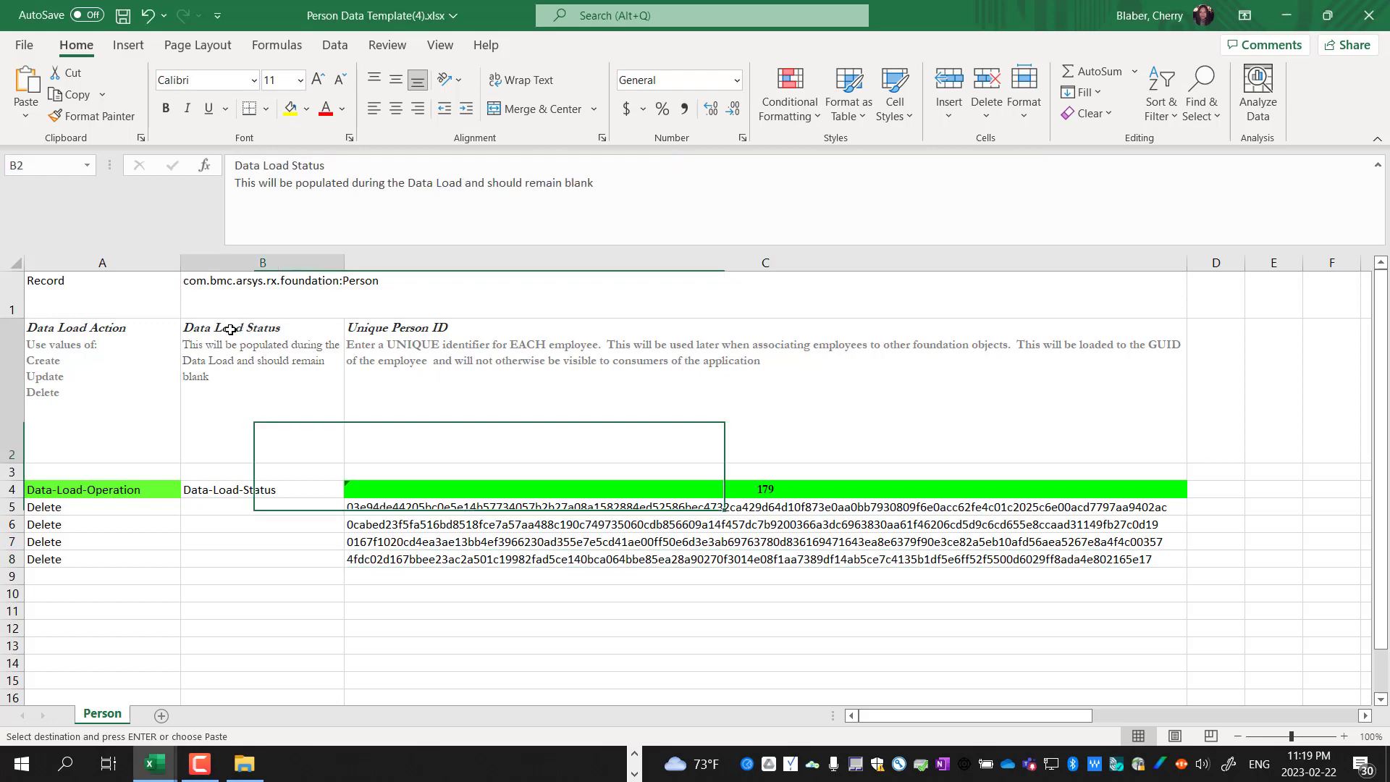
{"action": "left_click", "coordinate": [24, 48]}
{"action": "left_click", "coordinate": [58, 287]}
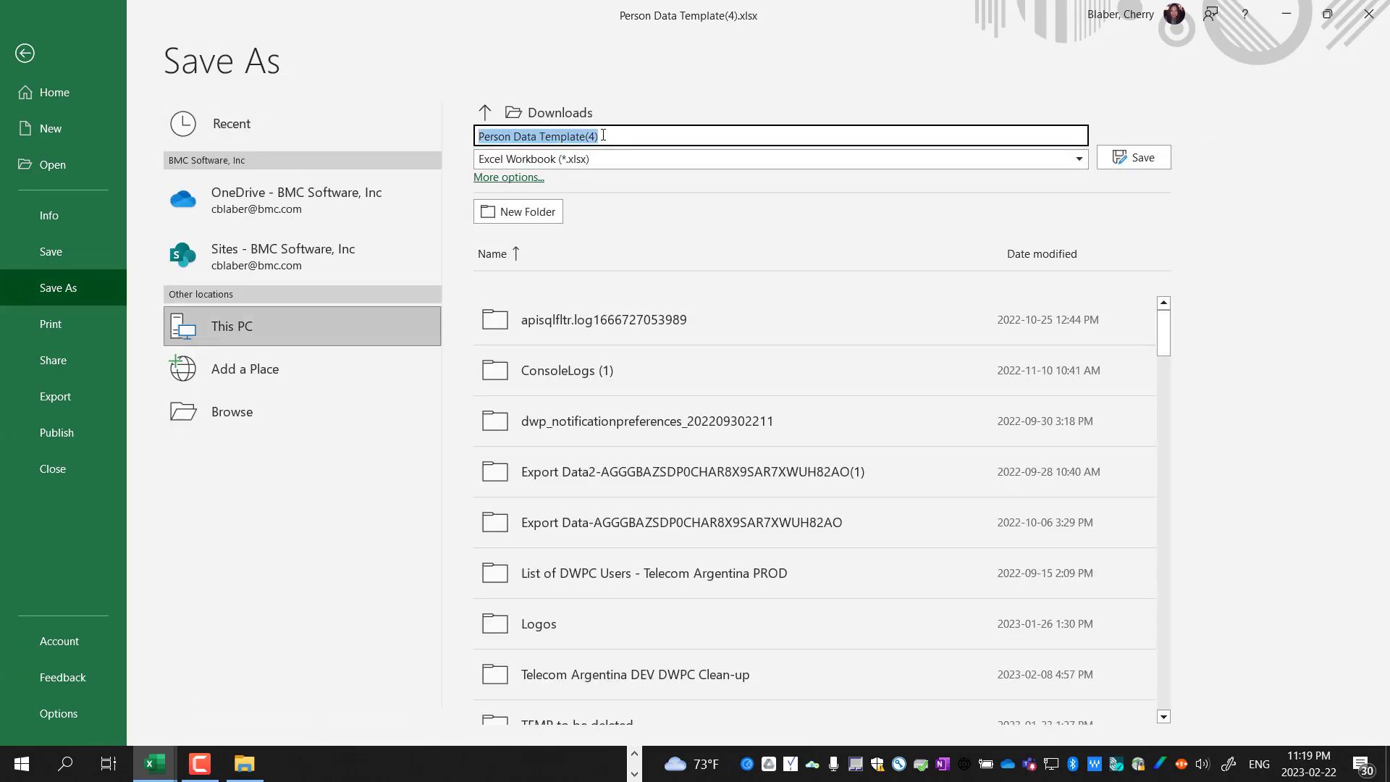
{"action": "left_click", "coordinate": [604, 135]}
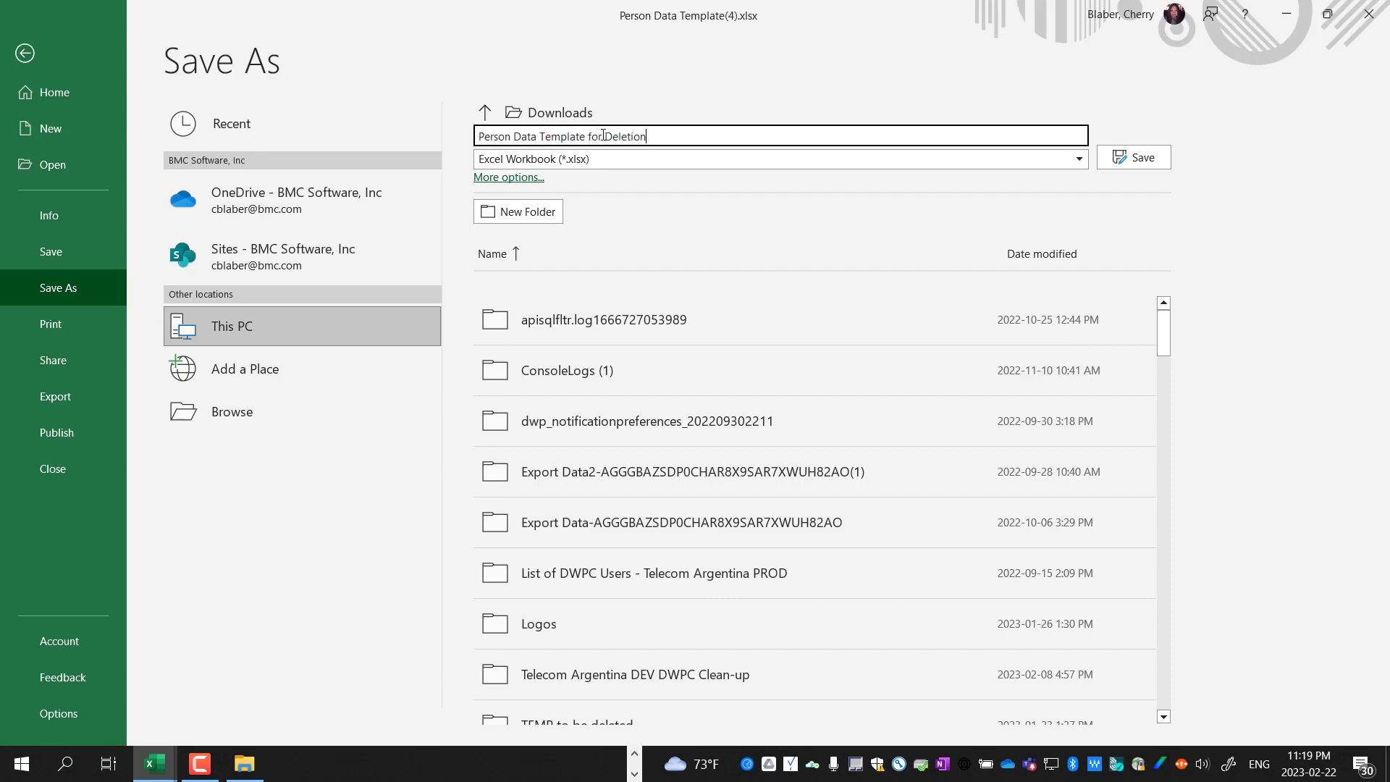
{"action": "left_click", "coordinate": [1126, 163]}
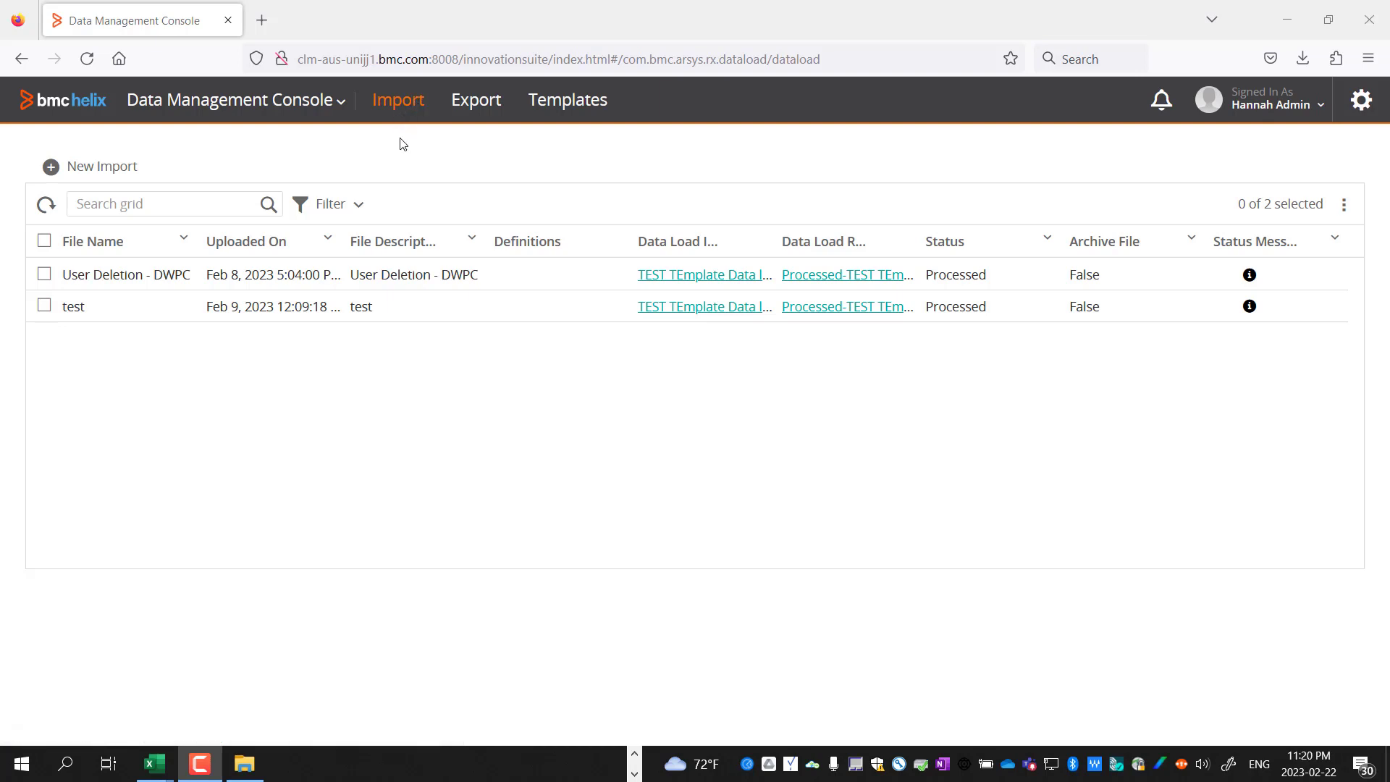
Start a new import with Person Data Template for Deletion.xlsx from Downloads attached
{"action": "left_click", "coordinate": [54, 178]}
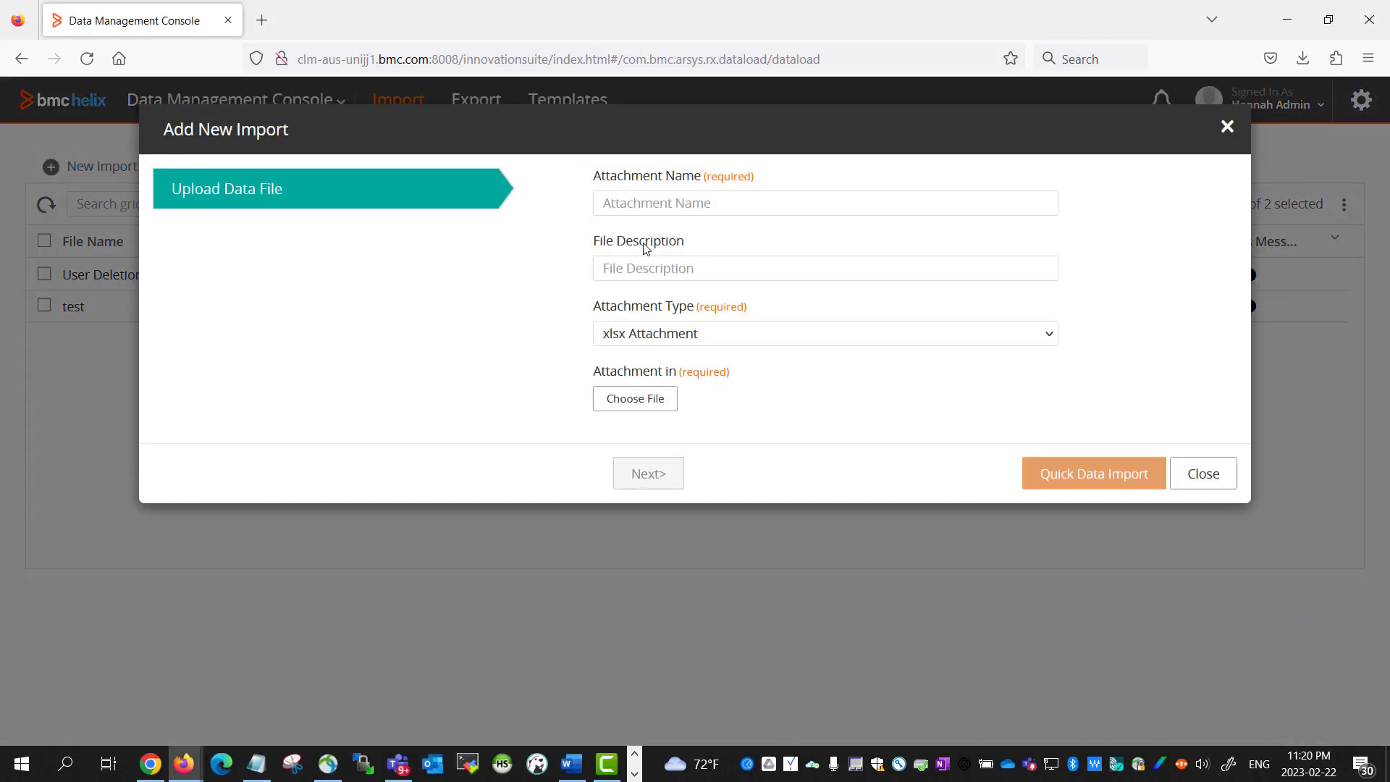
{"action": "left_click", "coordinate": [627, 403]}
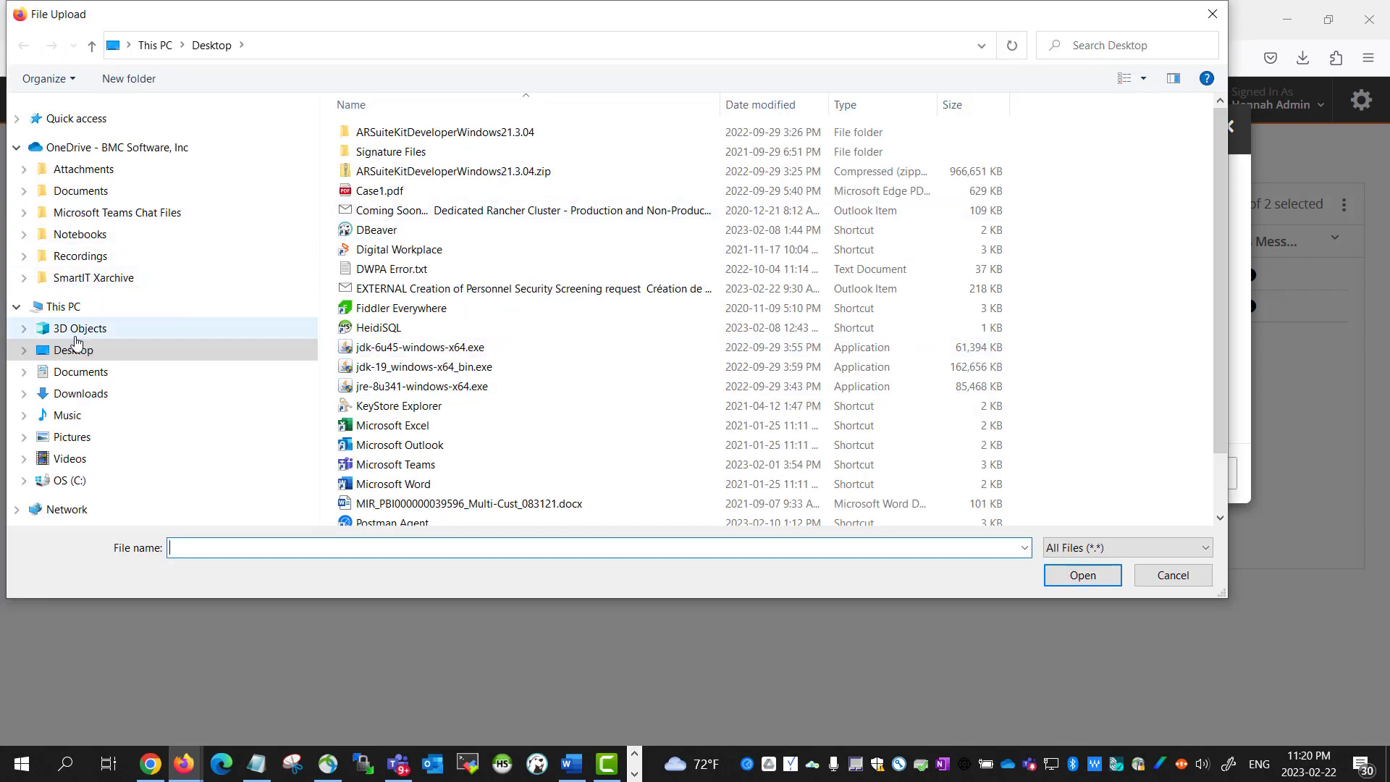
{"action": "left_click", "coordinate": [80, 395]}
{"action": "left_click", "coordinate": [435, 154]}
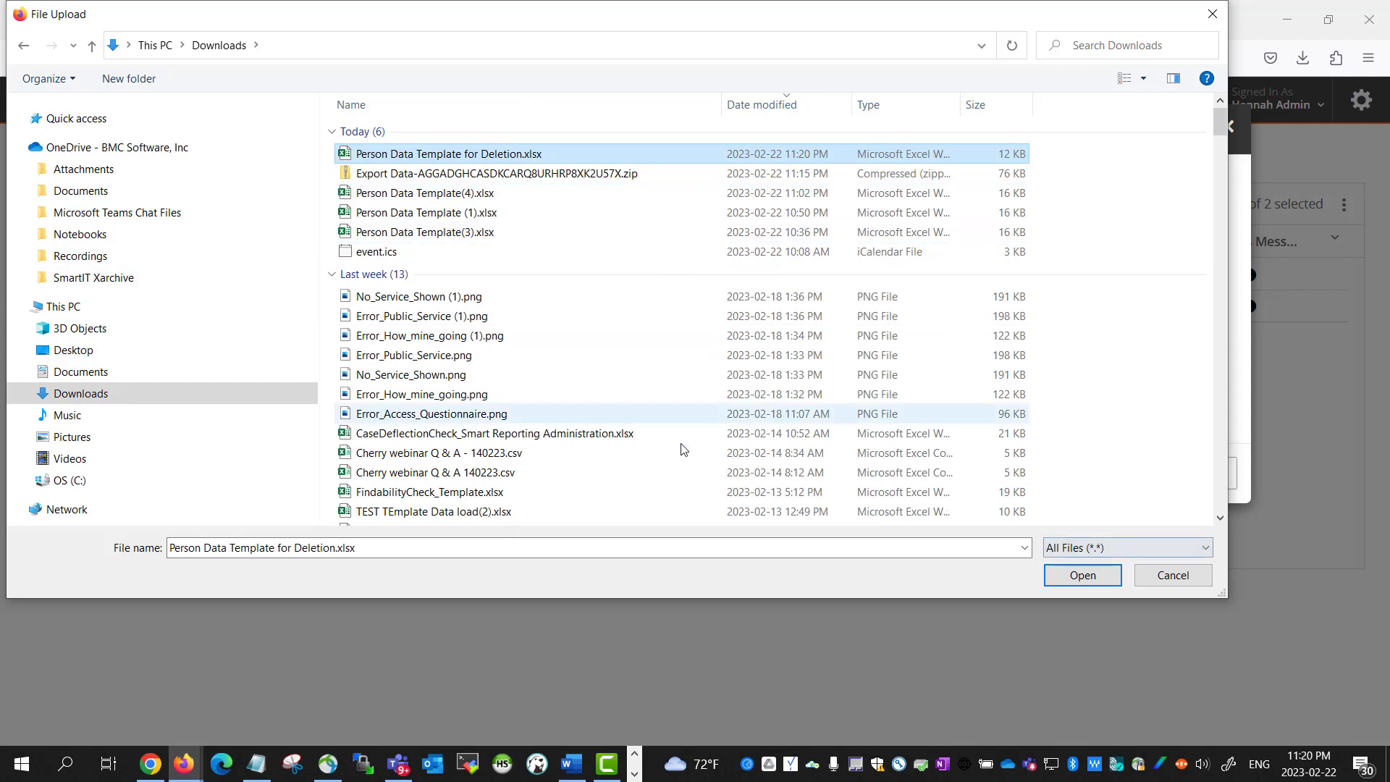
{"action": "key", "text": "Tab"}
{"action": "key", "text": "ctrl+c"}
{"action": "left_click", "coordinate": [1074, 582]}
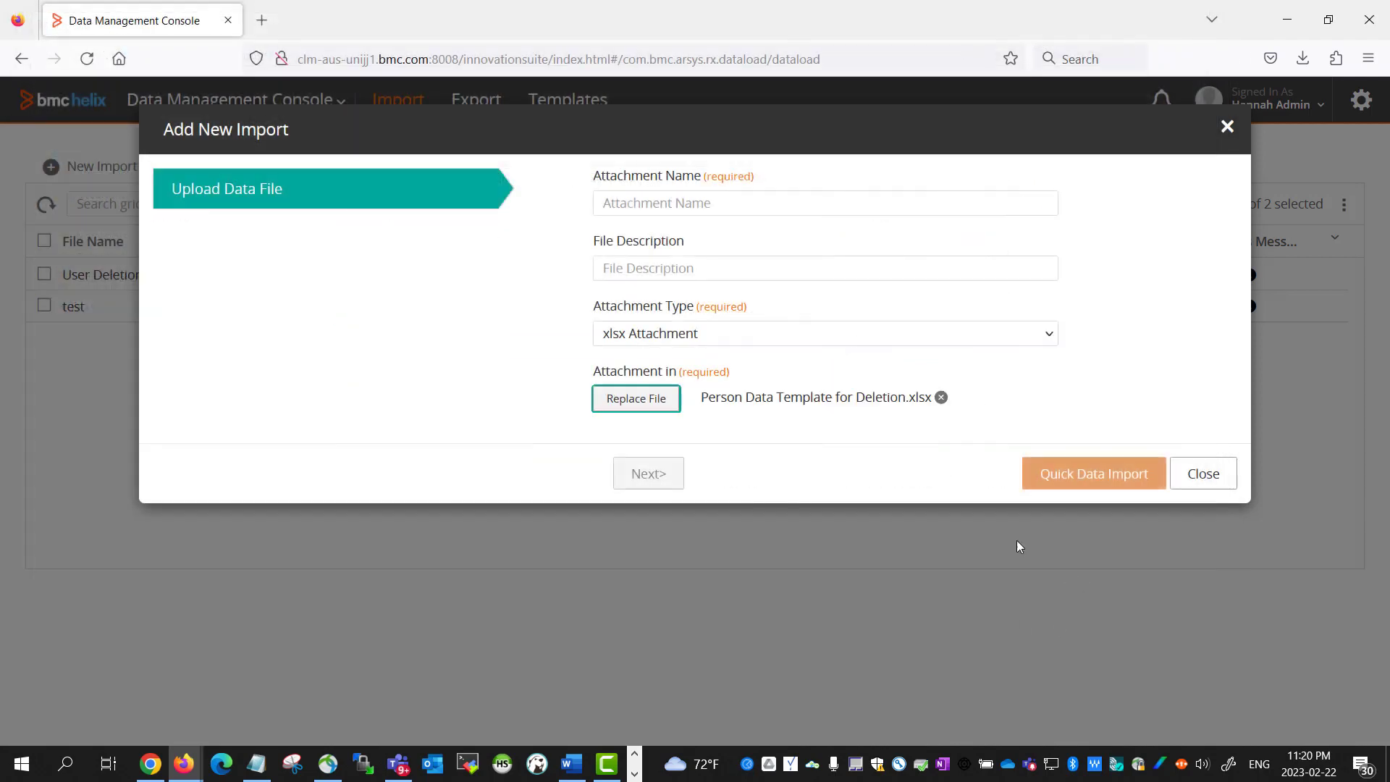
Set the attachment name and description to 'Person Data Template for Deletion' and run Quick Data Import
{"action": "left_click", "coordinate": [692, 205]}
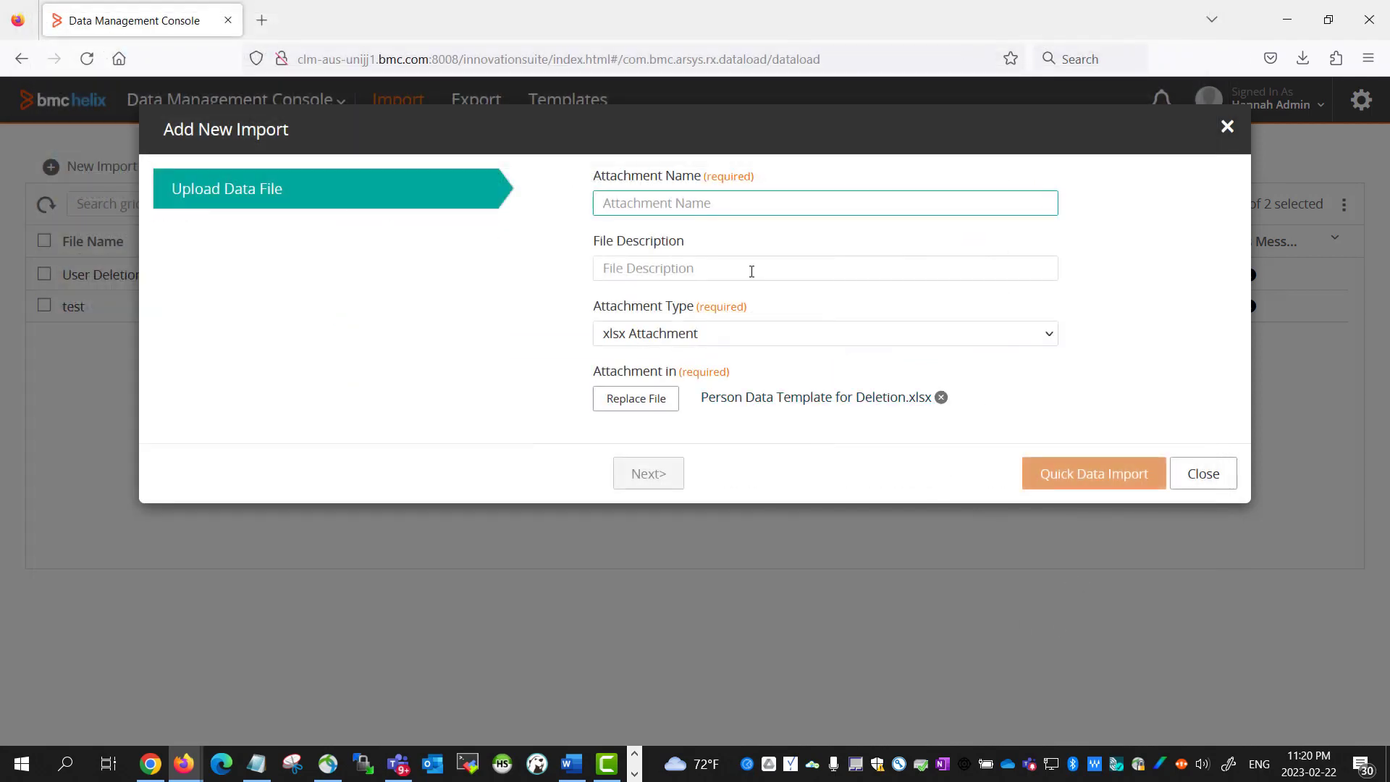
{"action": "key", "text": "ctrl+v"}
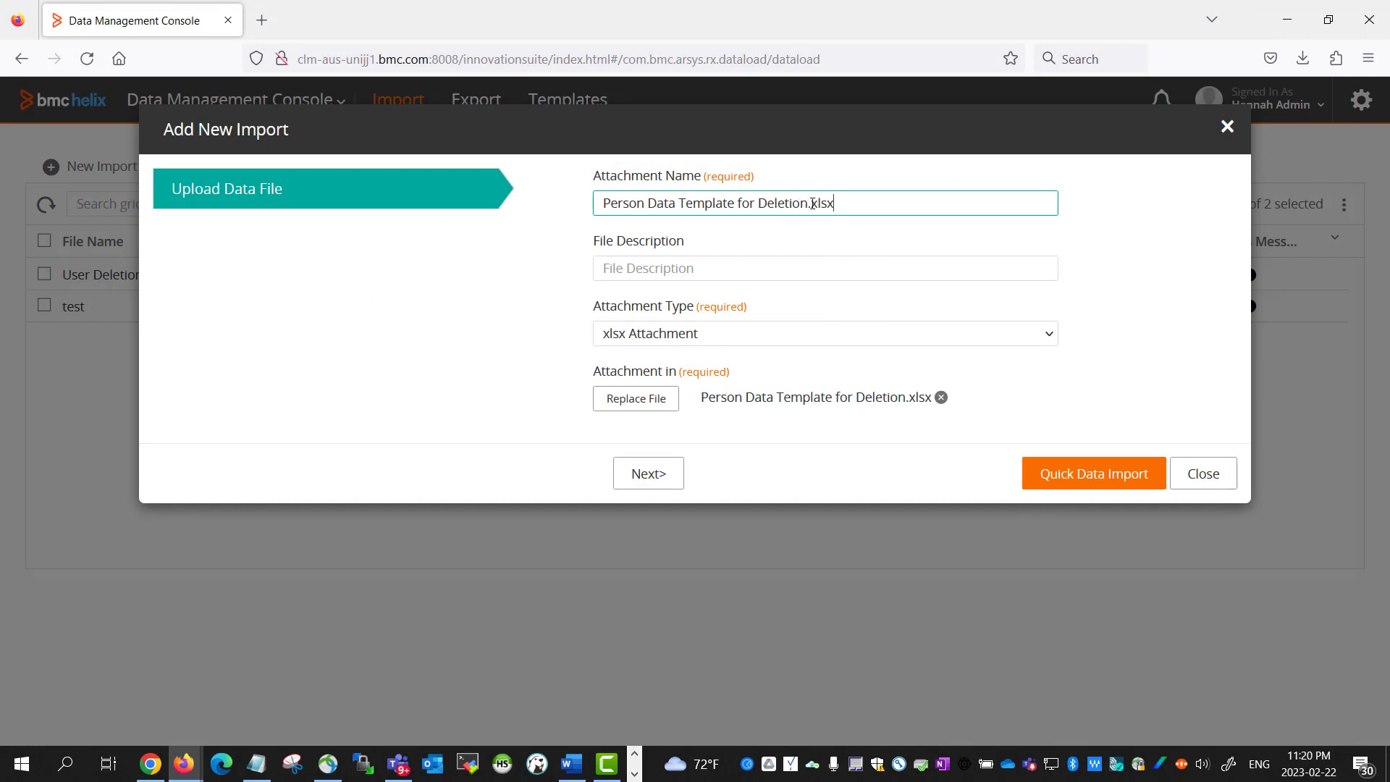
{"action": "key", "text": "shift+End"}
{"action": "key", "text": "BackSpace"}
{"action": "key", "text": "BackSpace"}
{"action": "left_click_drag", "start_coordinate": [840, 207], "coordinate": [511, 189]}
{"action": "key", "text": "ctrl+c"}
{"action": "left_click", "coordinate": [749, 266]}
{"action": "key", "text": "ctrl+v"}
{"action": "left_click", "coordinate": [874, 216]}
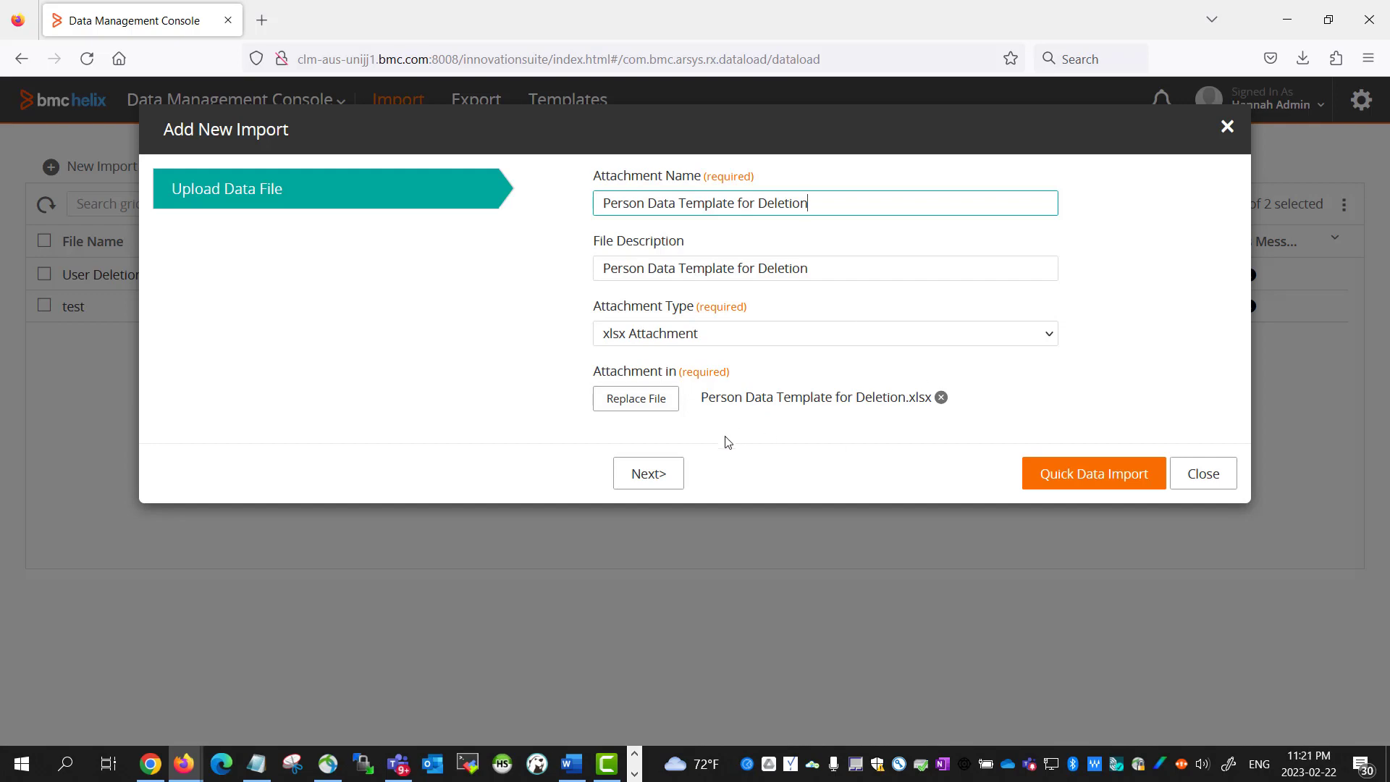
{"action": "left_click", "coordinate": [1078, 487]}
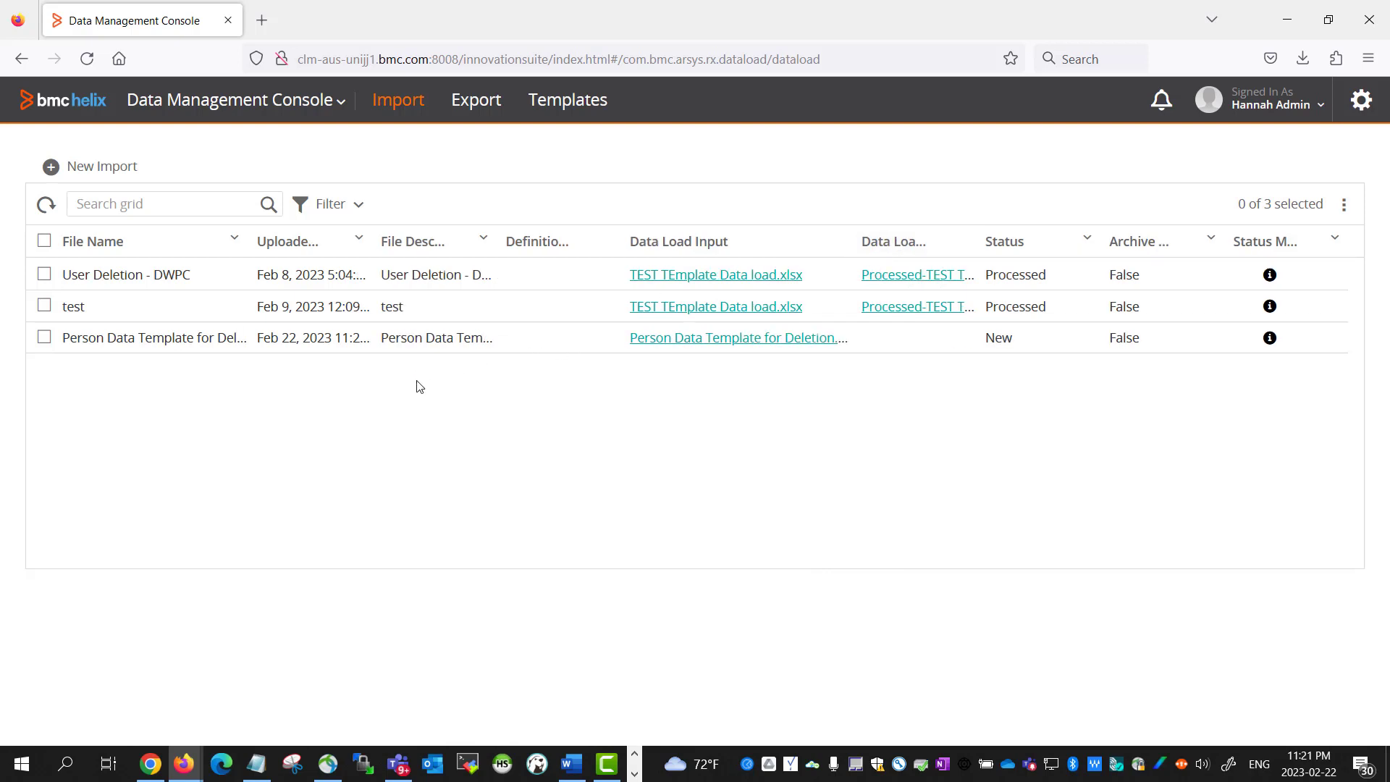
Load the deletion import, refresh, verify Data Load Result shows Processed, and download the result
{"action": "left_click", "coordinate": [44, 338]}
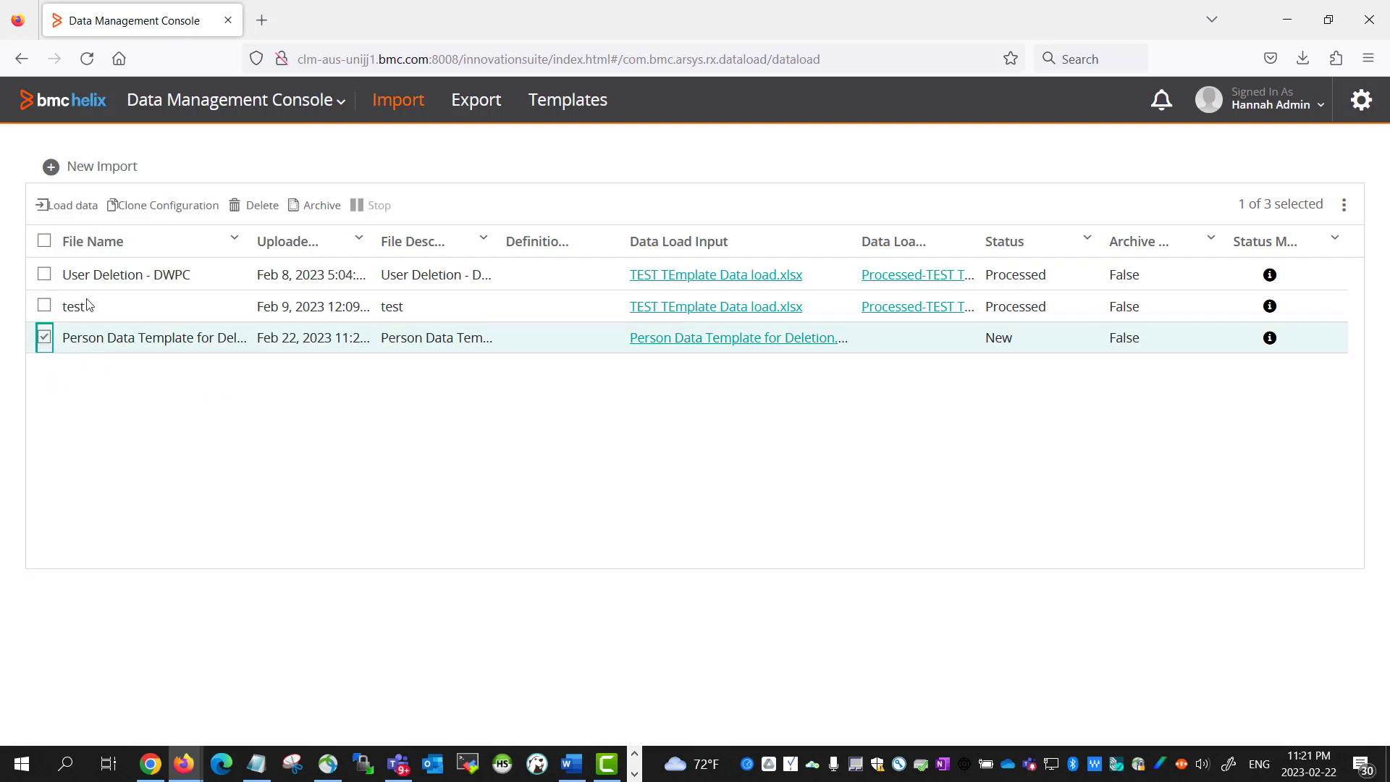
{"action": "left_click", "coordinate": [65, 209]}
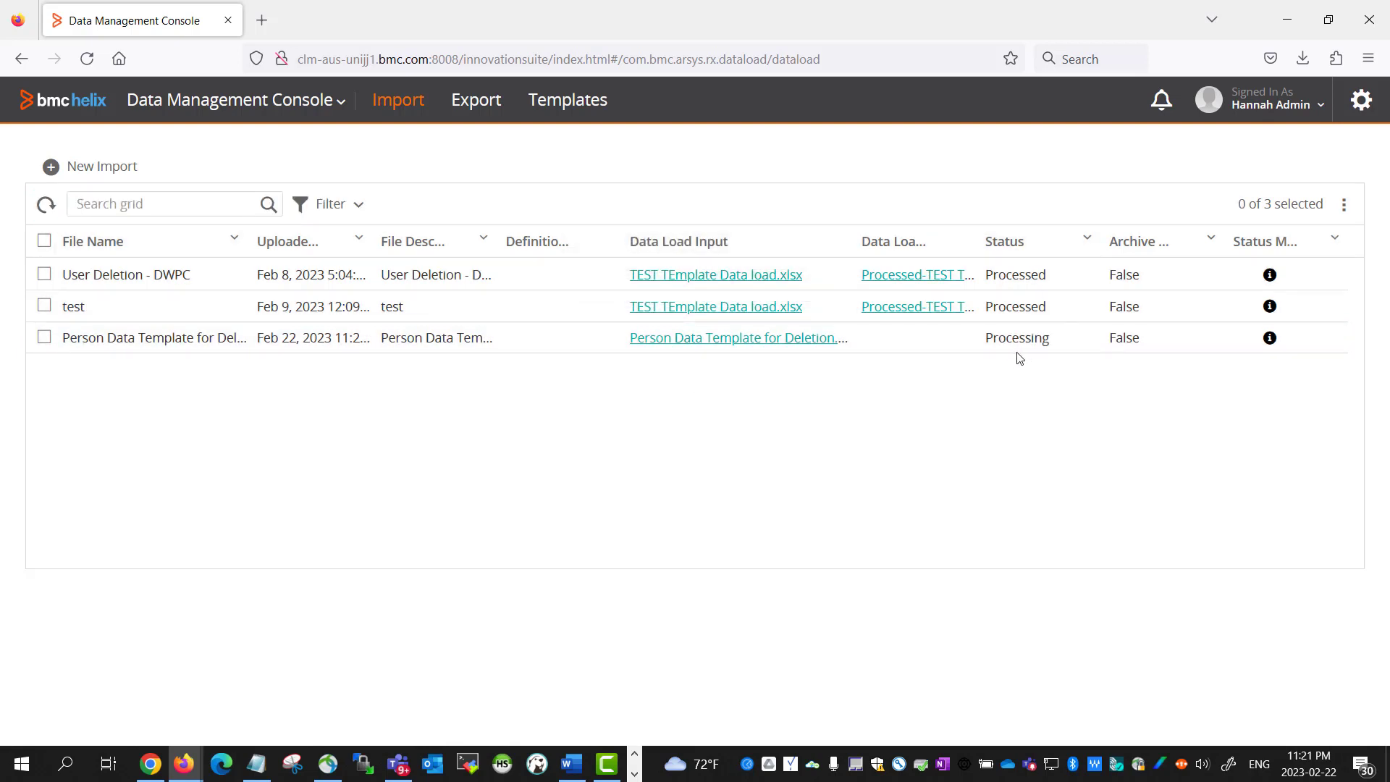
{"action": "left_click", "coordinate": [58, 209]}
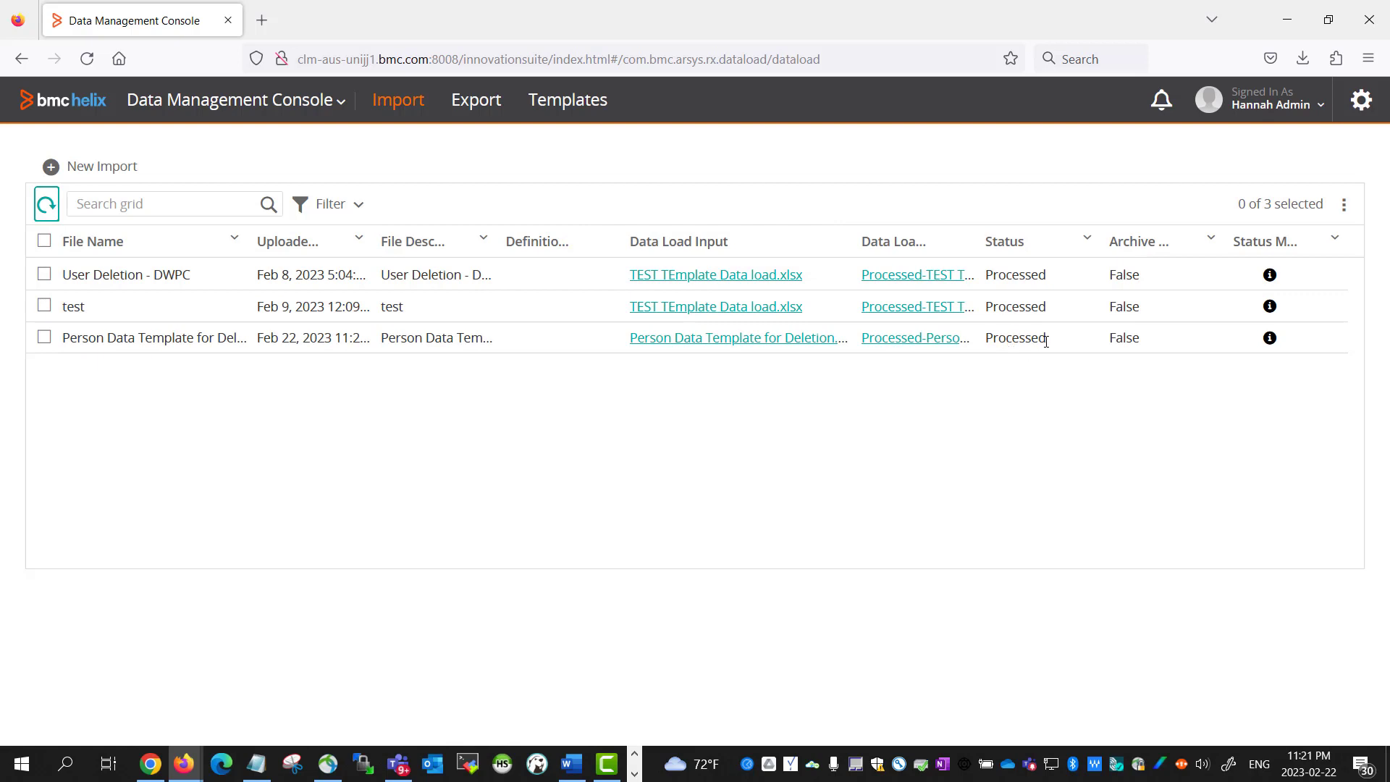
{"action": "left_click_drag", "start_coordinate": [976, 248], "coordinate": [1102, 259]}
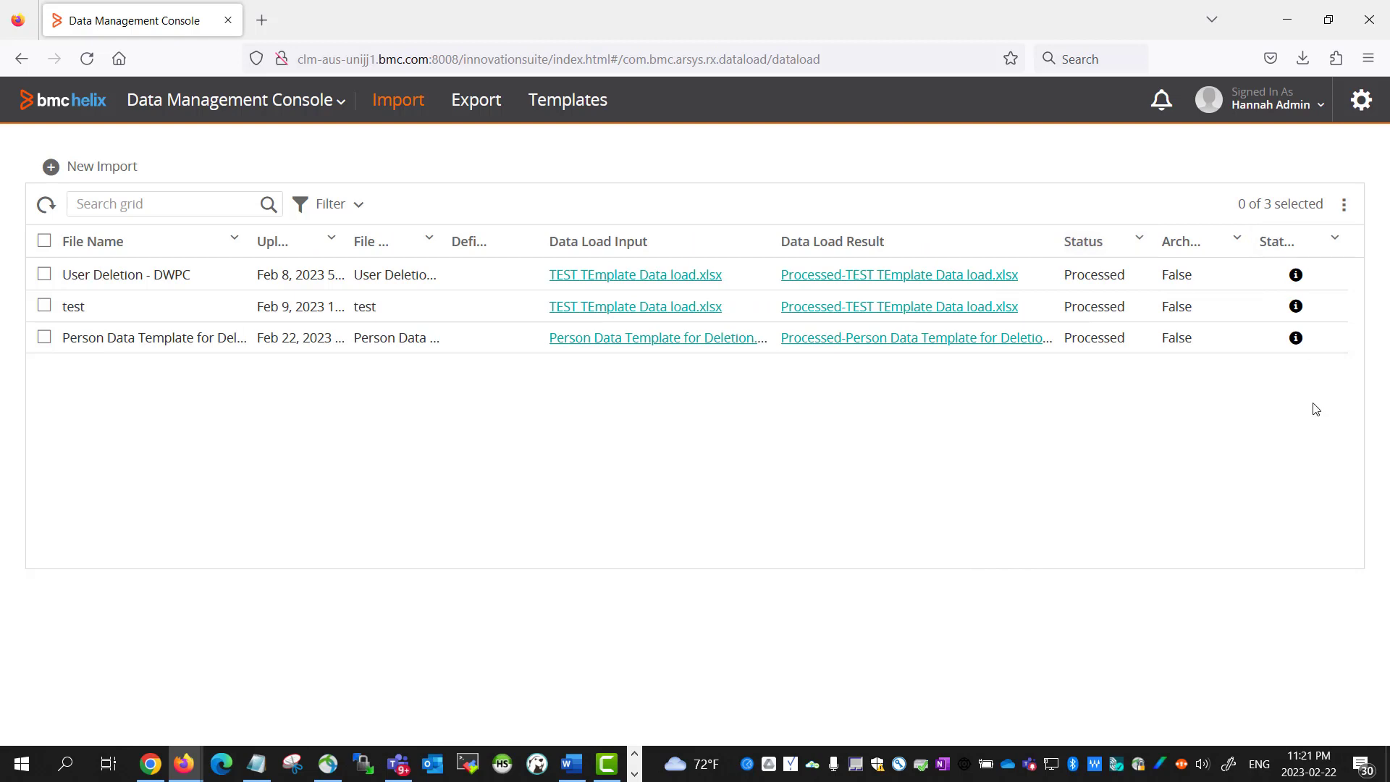
{"action": "left_click", "coordinate": [1296, 339]}
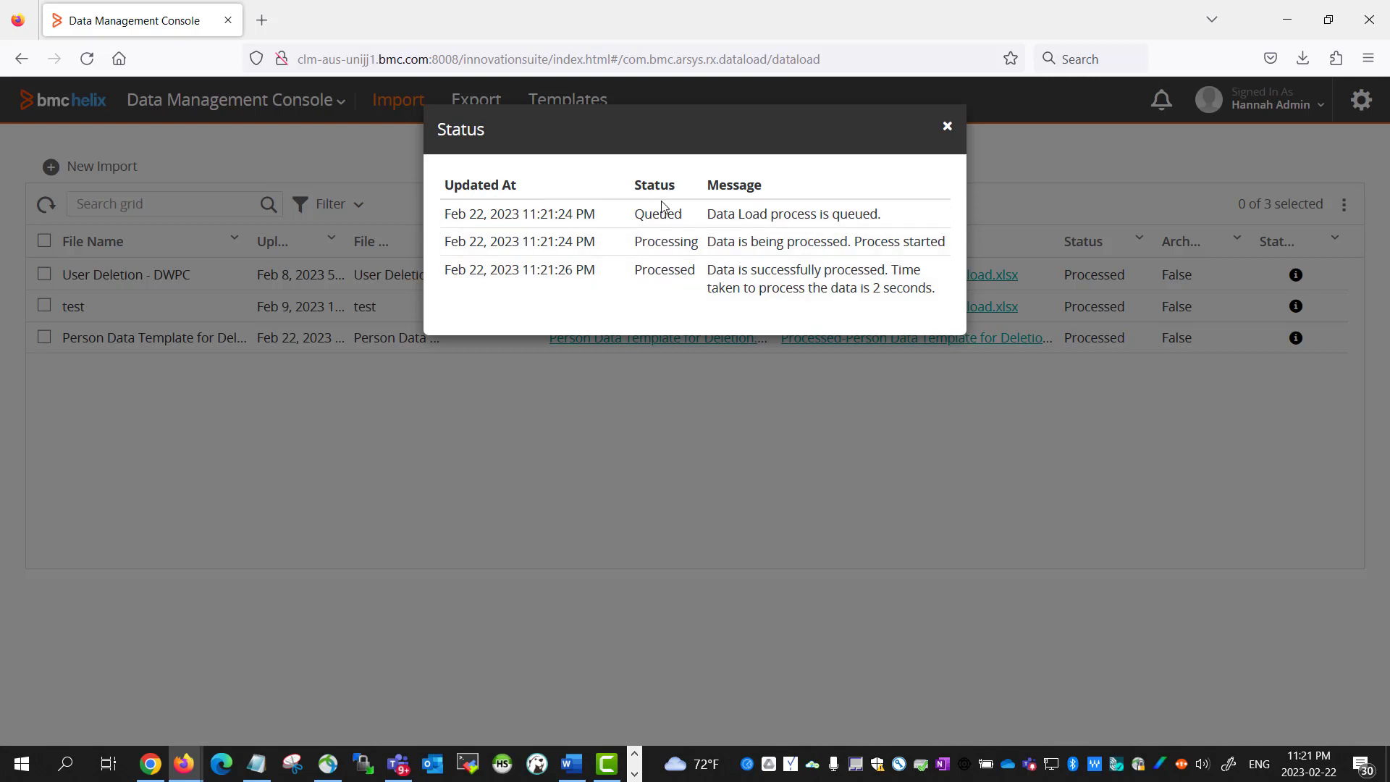
{"action": "left_click", "coordinate": [948, 126]}
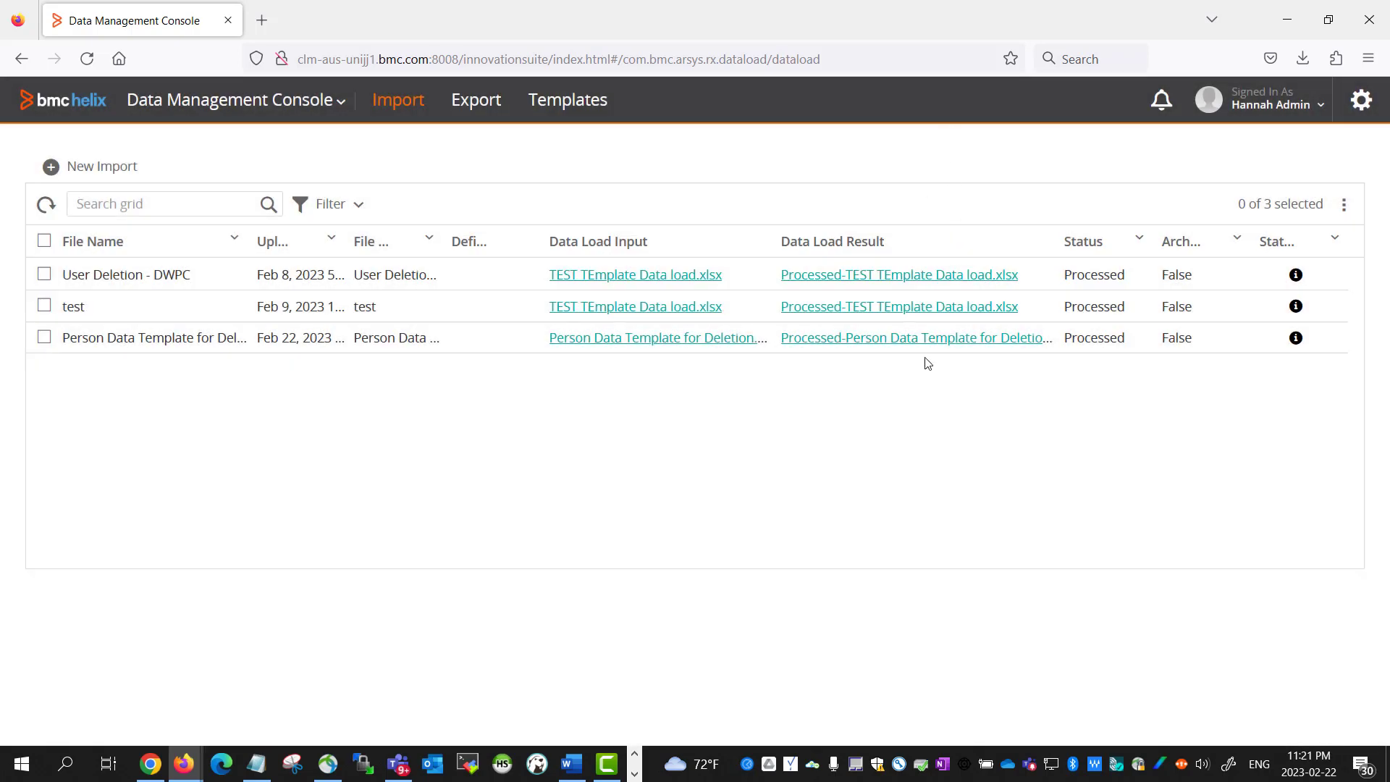
{"action": "left_click", "coordinate": [879, 343]}
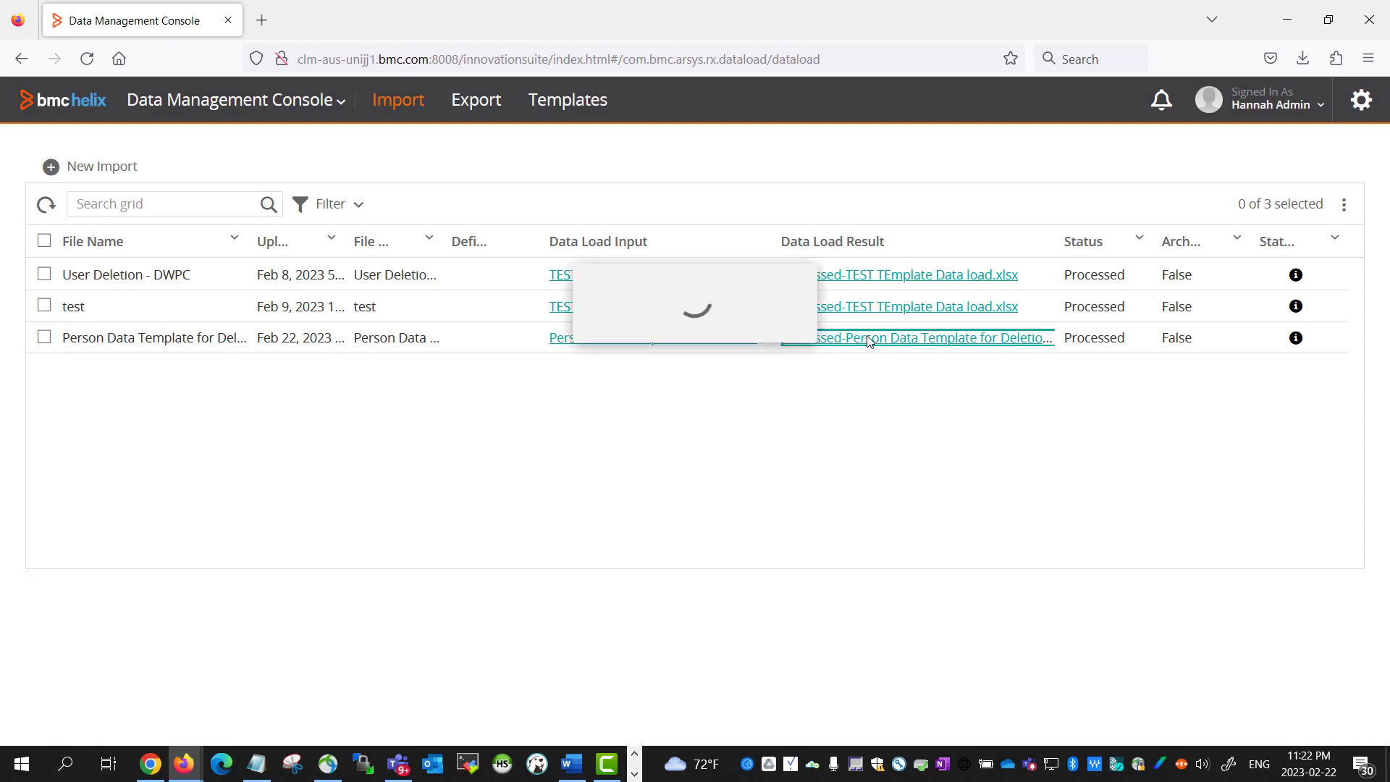
Open Processed-Person Data Template for Deletion.xlsx and review row 5's Delete action and status
{"action": "left_click", "coordinate": [1032, 106]}
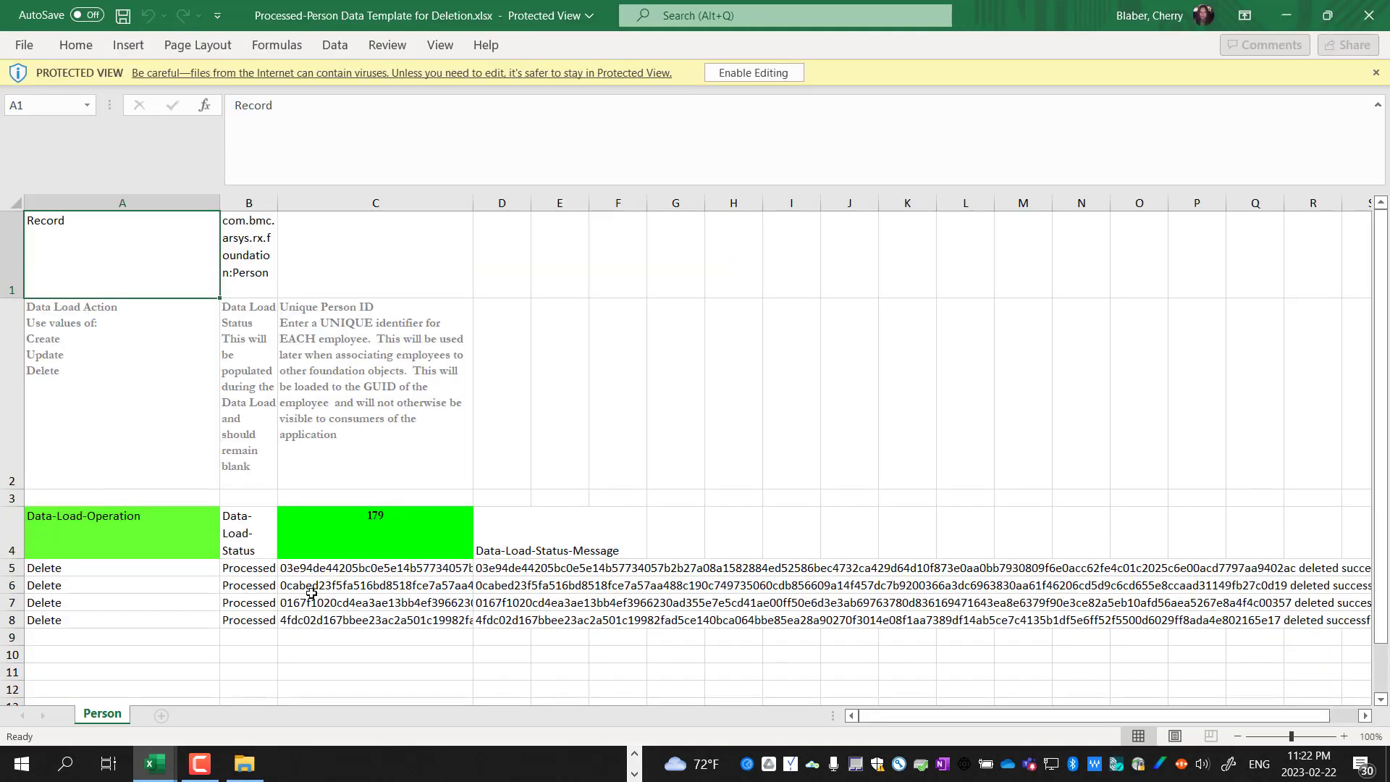
{"action": "left_click", "coordinate": [201, 572]}
{"action": "left_click", "coordinate": [229, 570]}
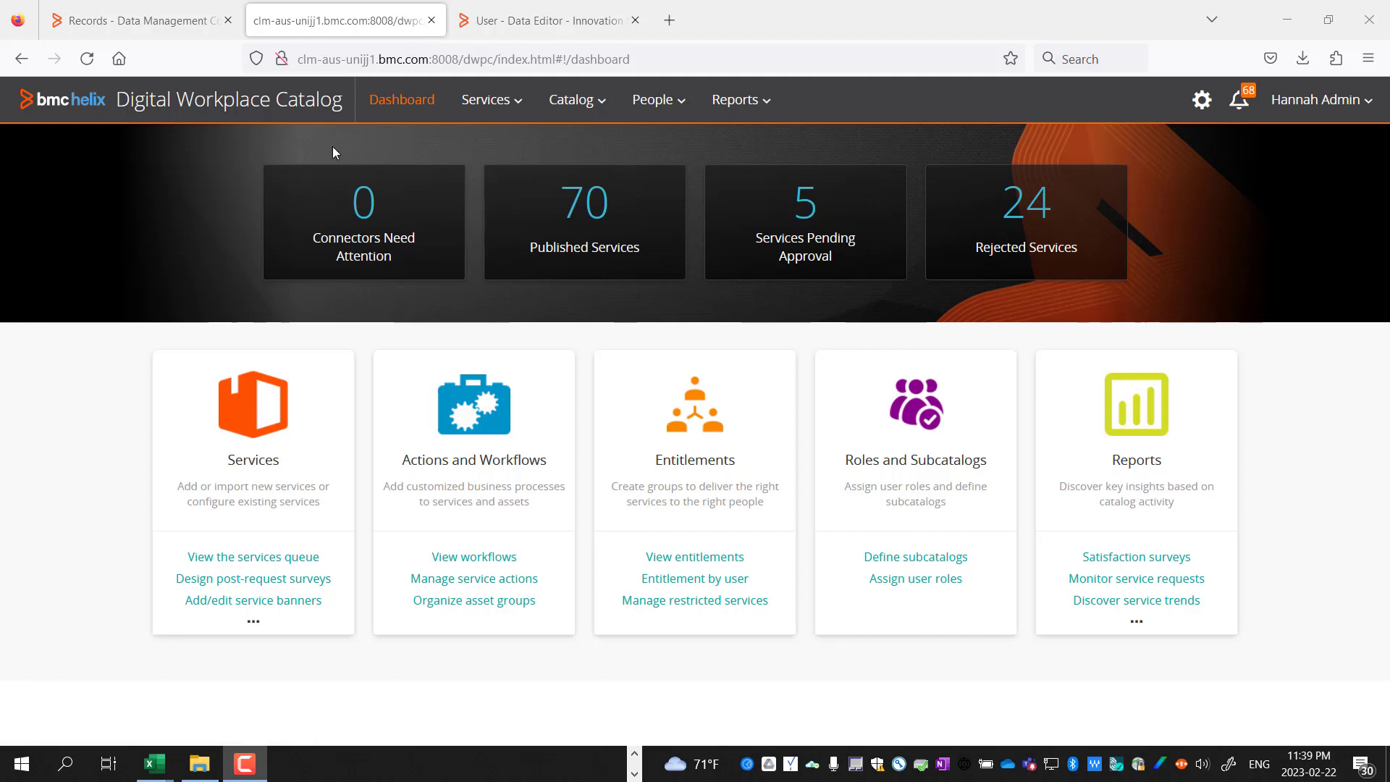
Open the User Directory lookup via People > User Roles > Add User Role
{"action": "left_click", "coordinate": [666, 107]}
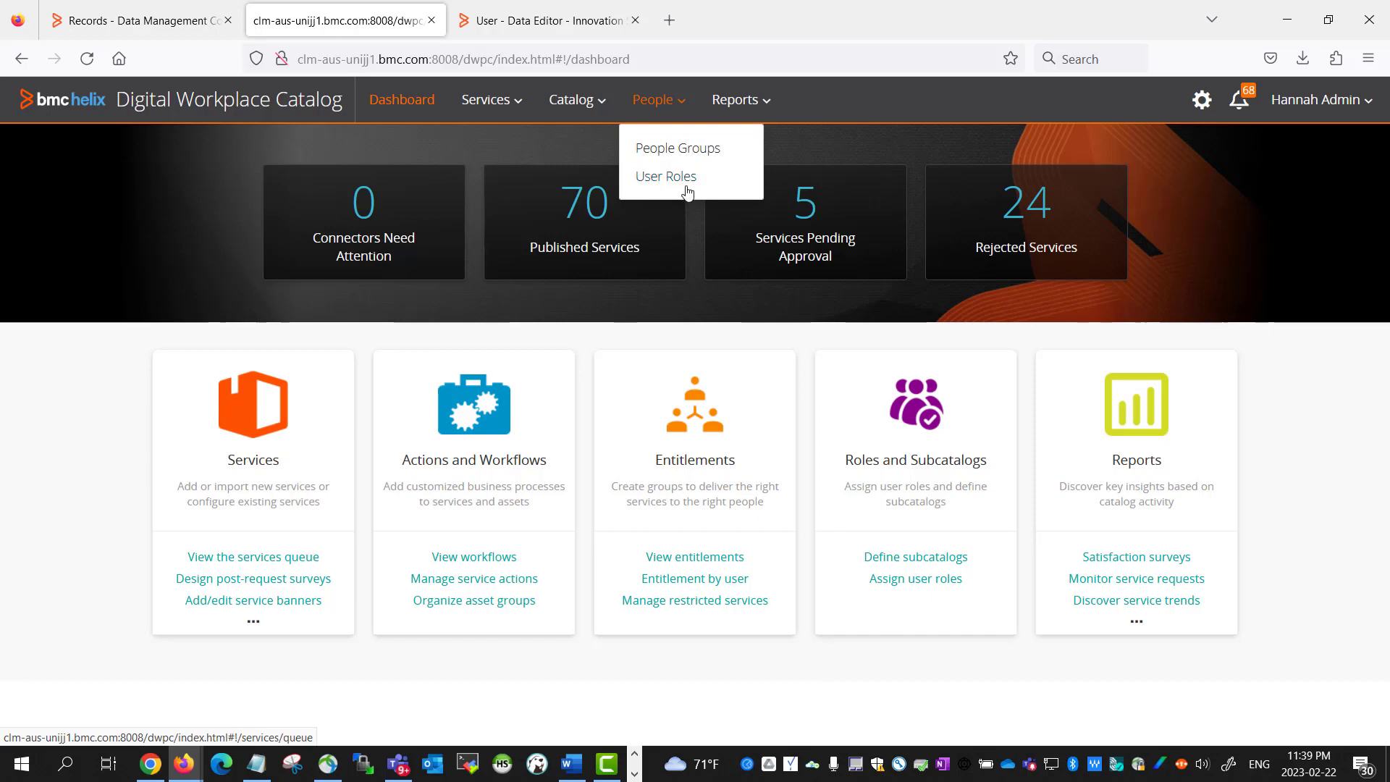
{"action": "left_click", "coordinate": [641, 181]}
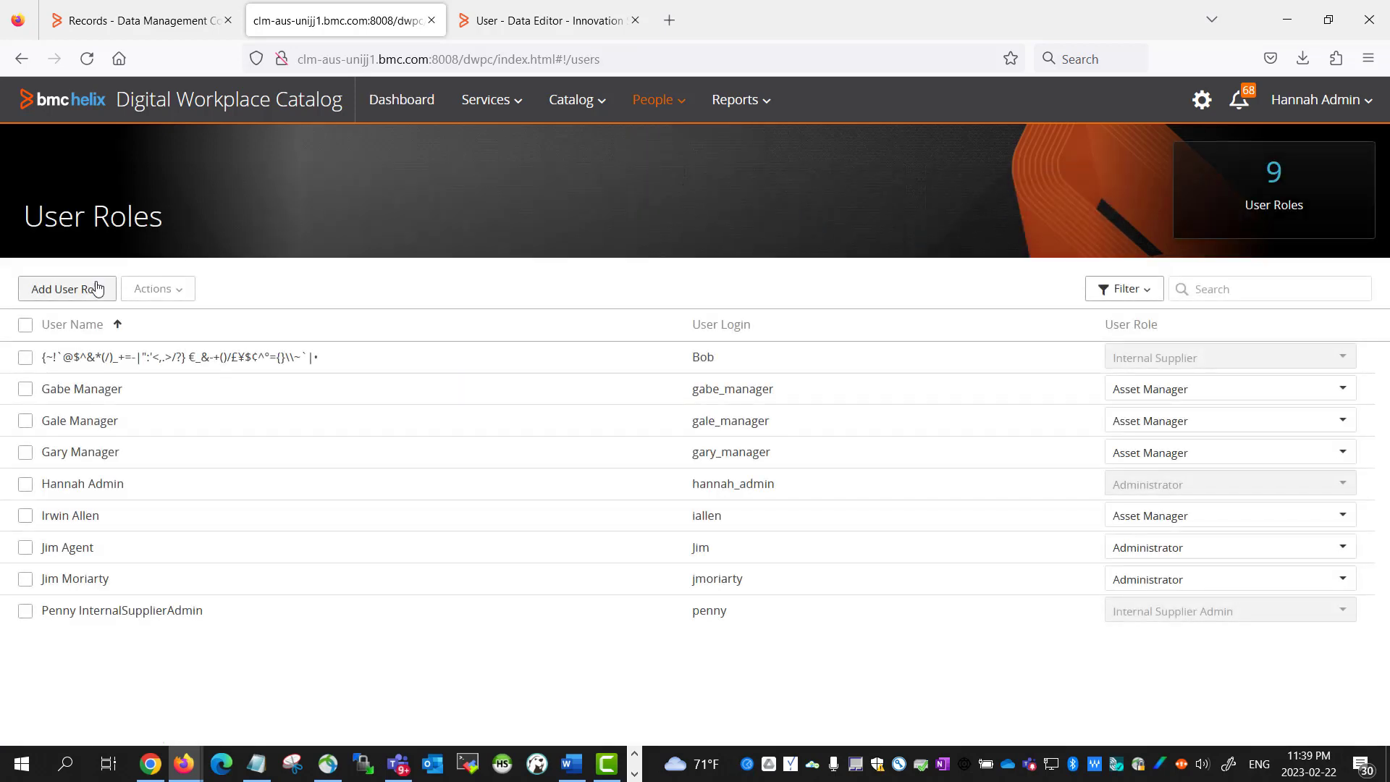
{"action": "left_click", "coordinate": [80, 290]}
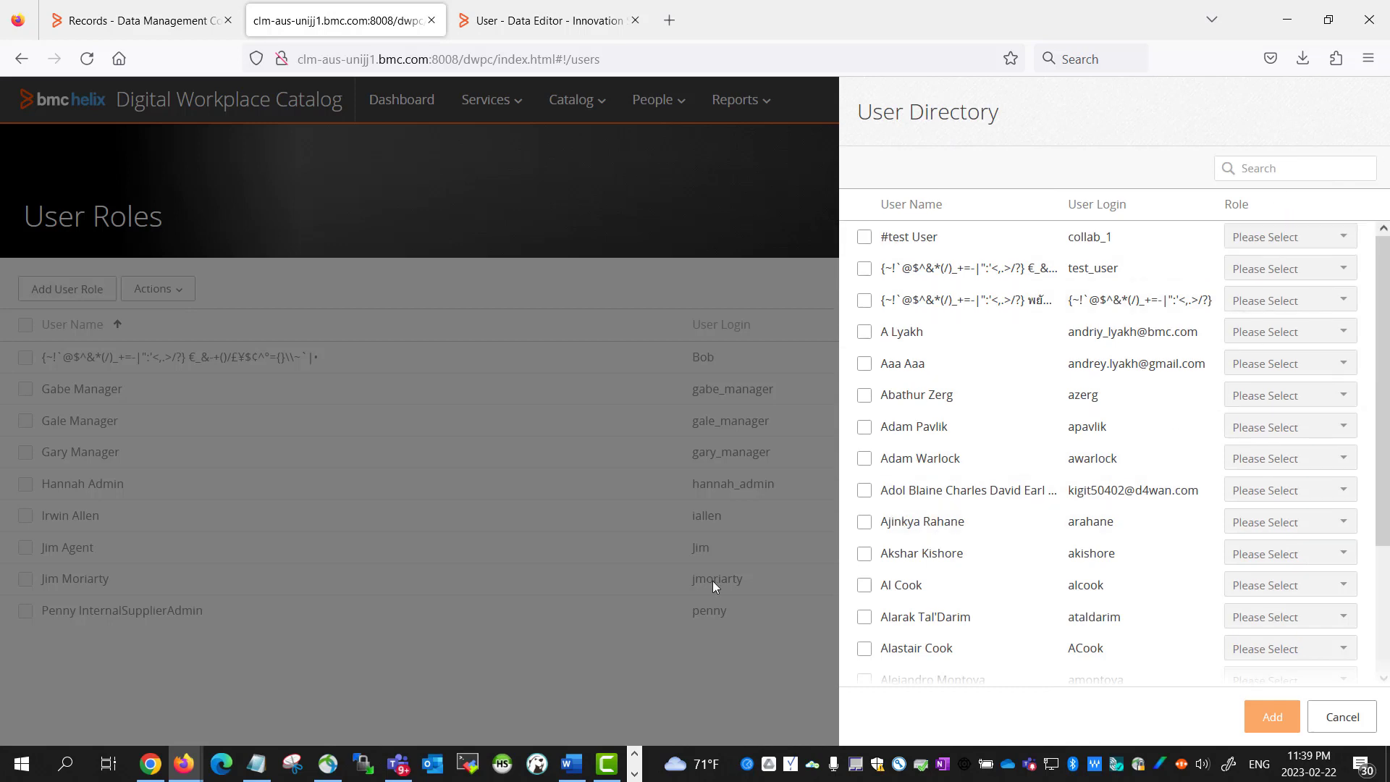
Search the User Directory for the first two deleted logins and confirm each returns No Results
{"action": "left_click", "coordinate": [257, 765]}
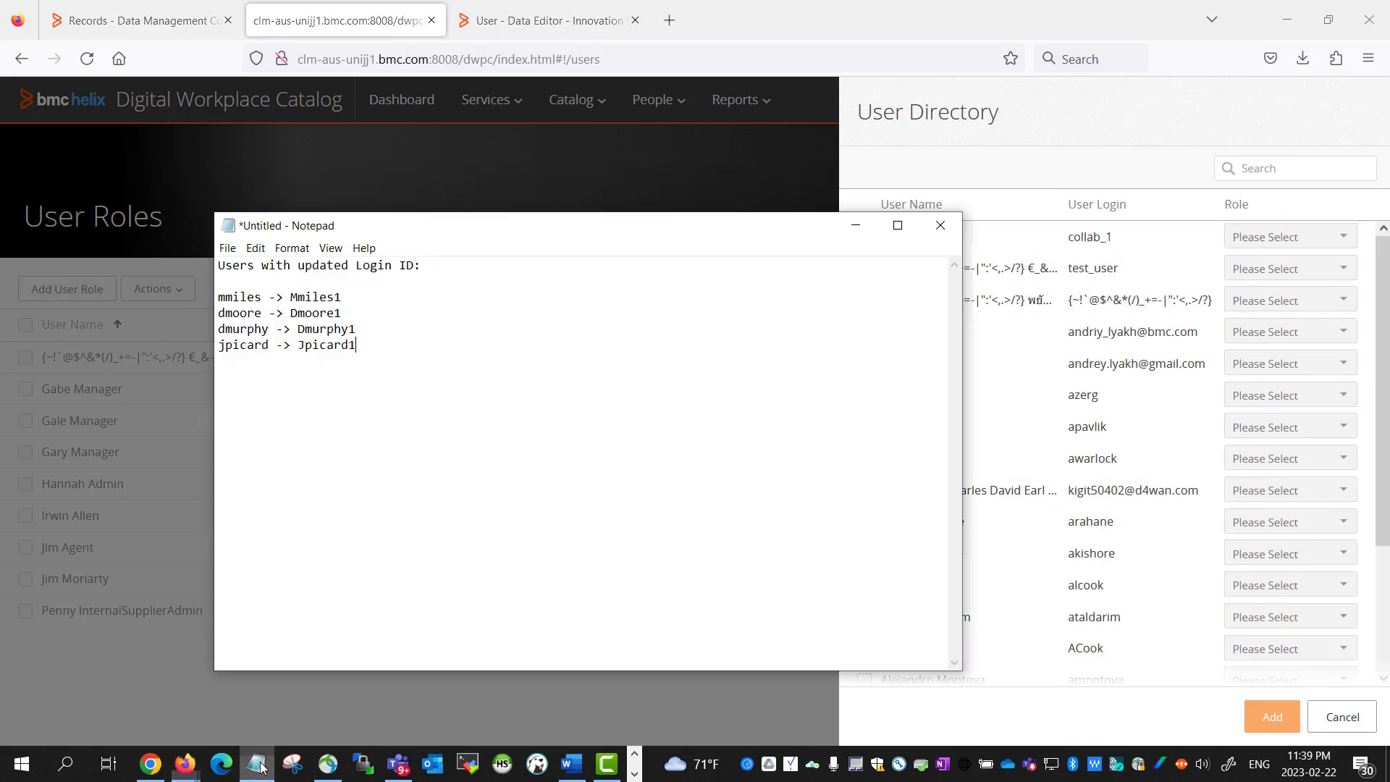
{"action": "double_click", "coordinate": [260, 300]}
{"action": "key", "text": "ctrl+c"}
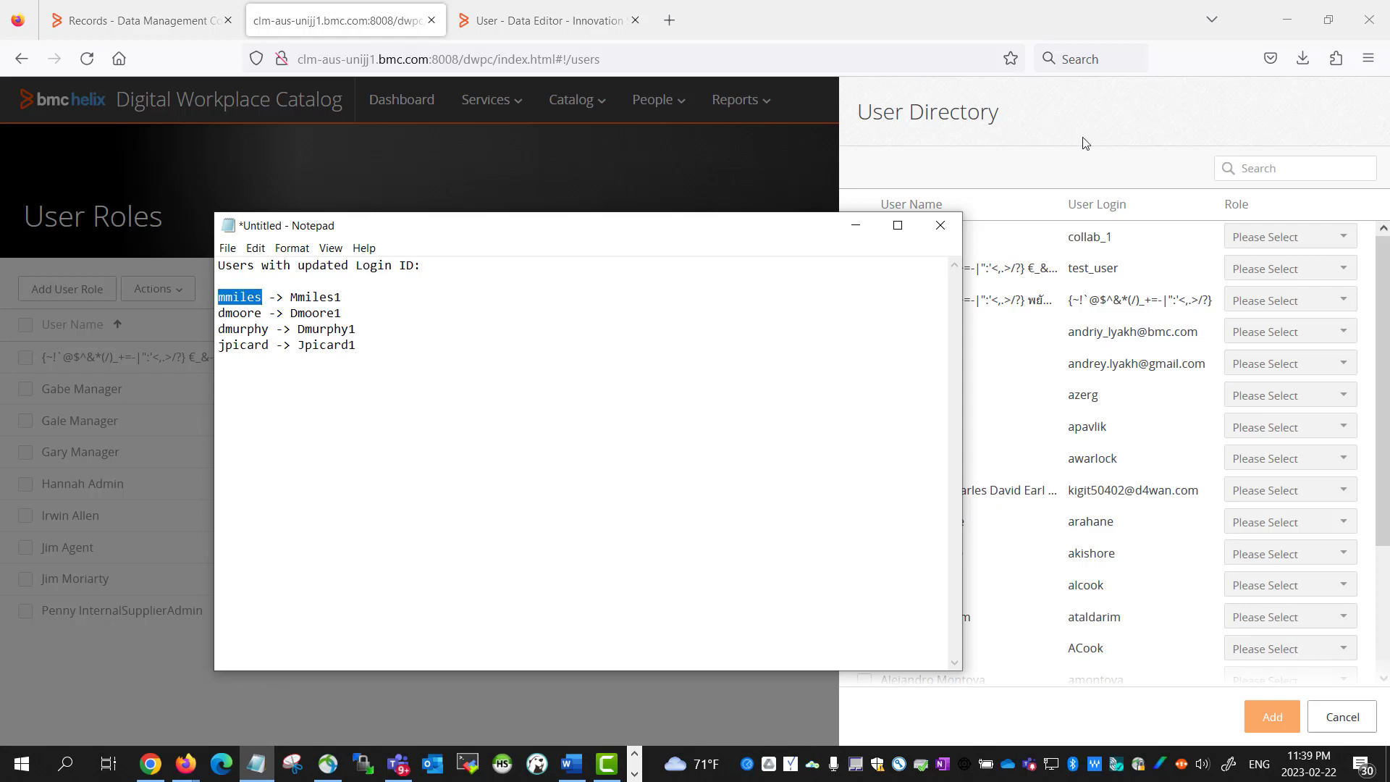
{"action": "left_click", "coordinate": [1267, 168]}
{"action": "key", "text": "ctrl+v"}
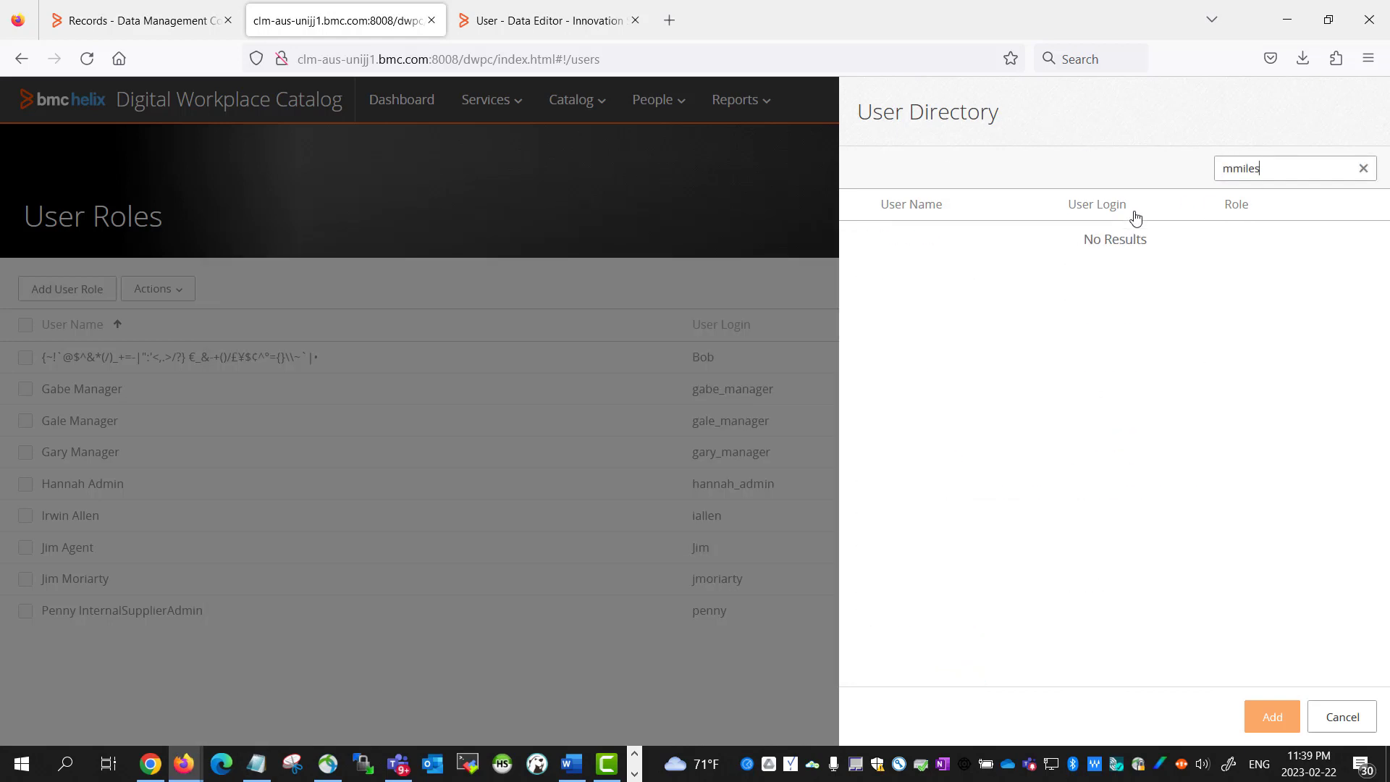
{"action": "left_click", "coordinate": [1362, 168]}
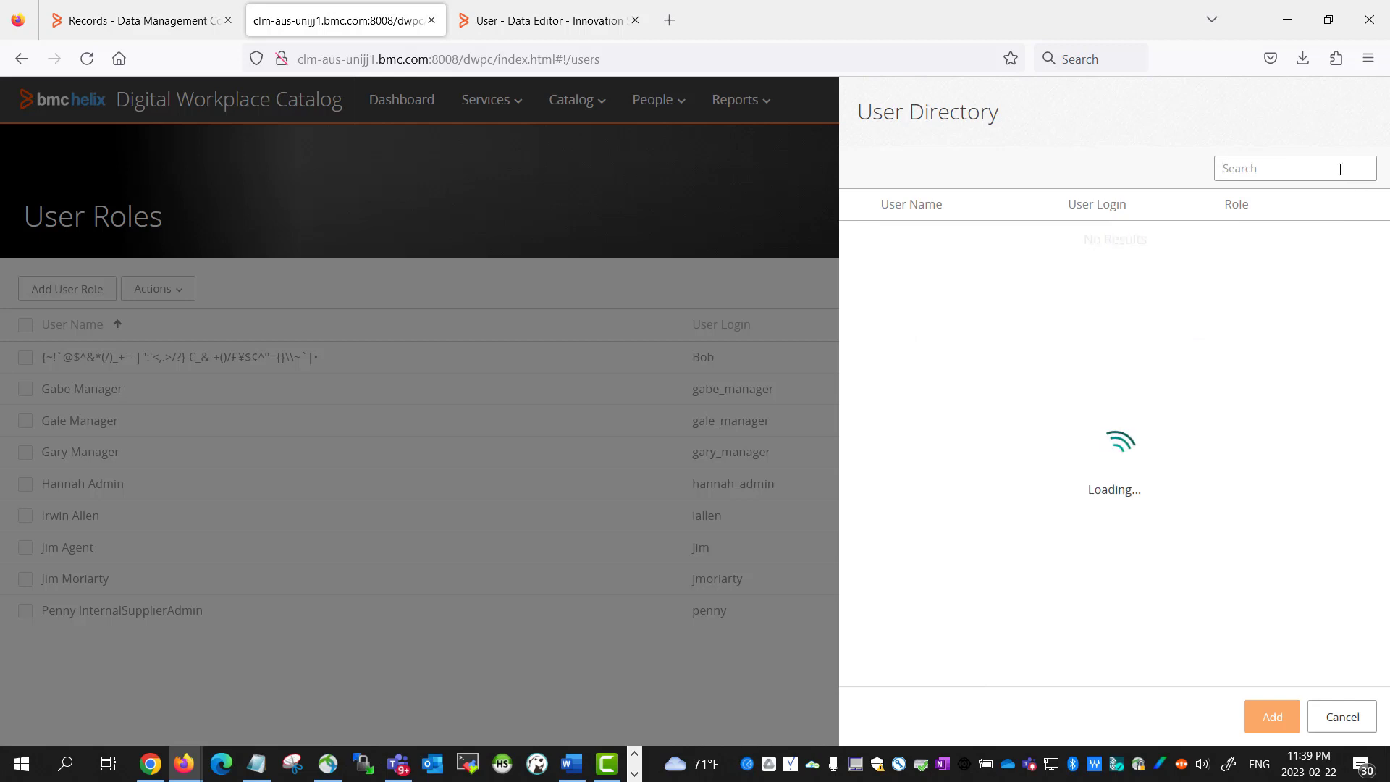
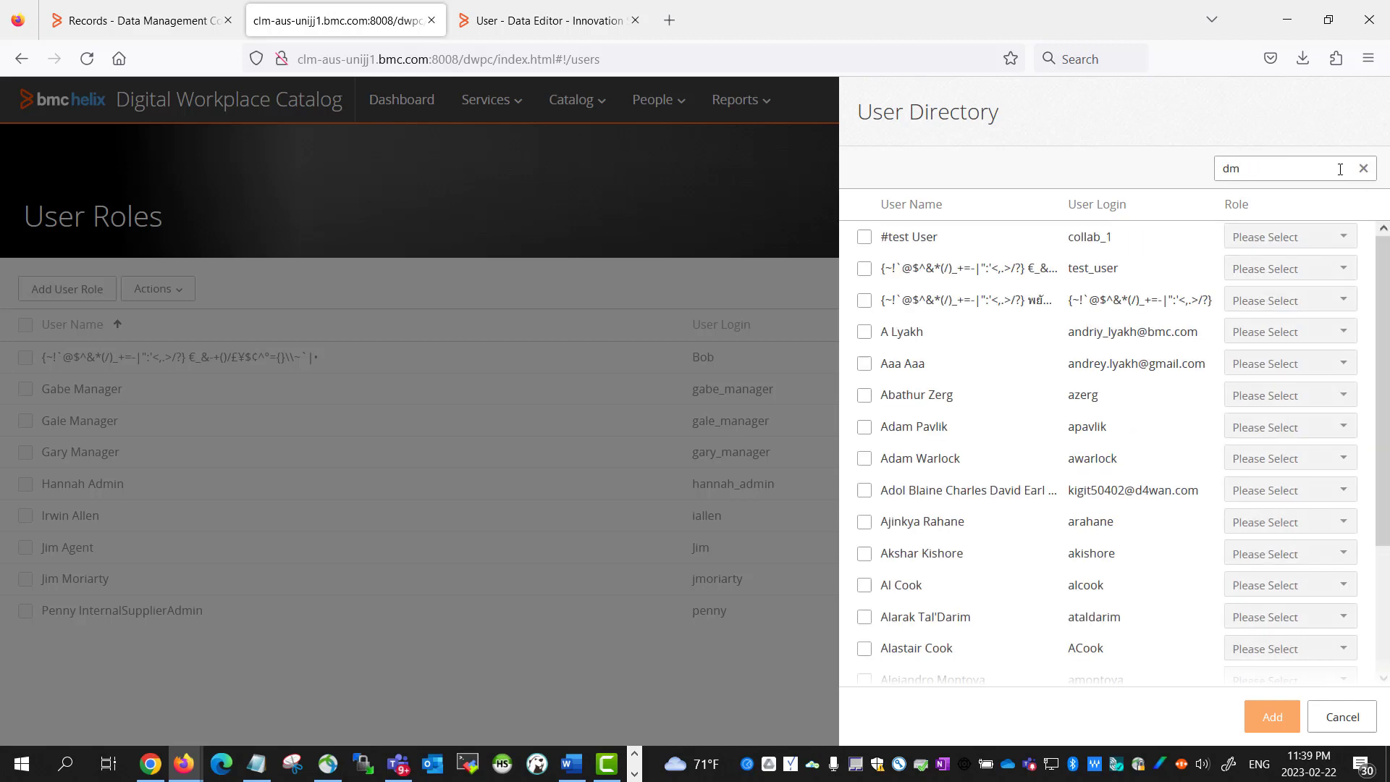
{"action": "left_click", "coordinate": [1361, 171]}
Search the directory for the third and fourth deleted logins, confirming neither is found
{"action": "left_click", "coordinate": [257, 764]}
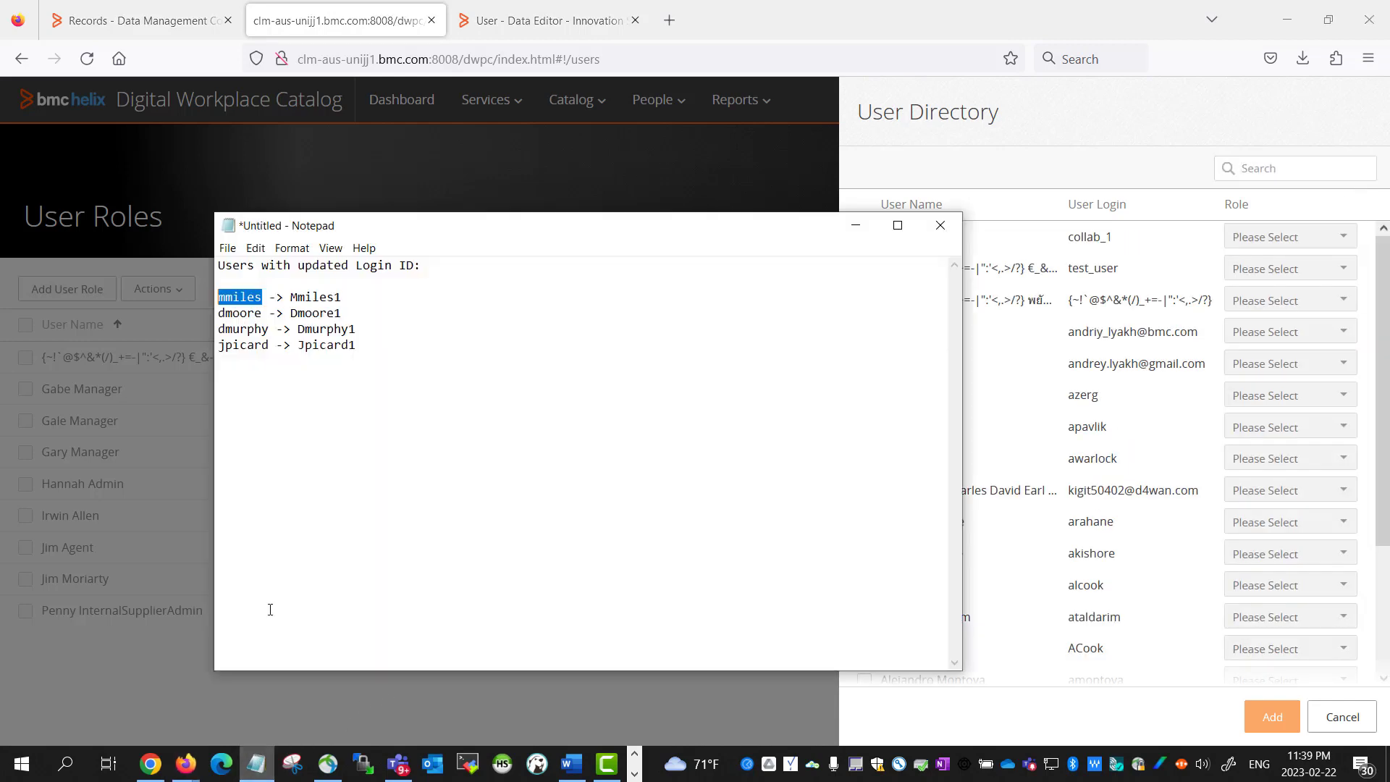
{"action": "double_click", "coordinate": [264, 333]}
{"action": "key", "text": "ctrl+c"}
{"action": "left_click", "coordinate": [1260, 170]}
{"action": "key", "text": "ctrl+v"}
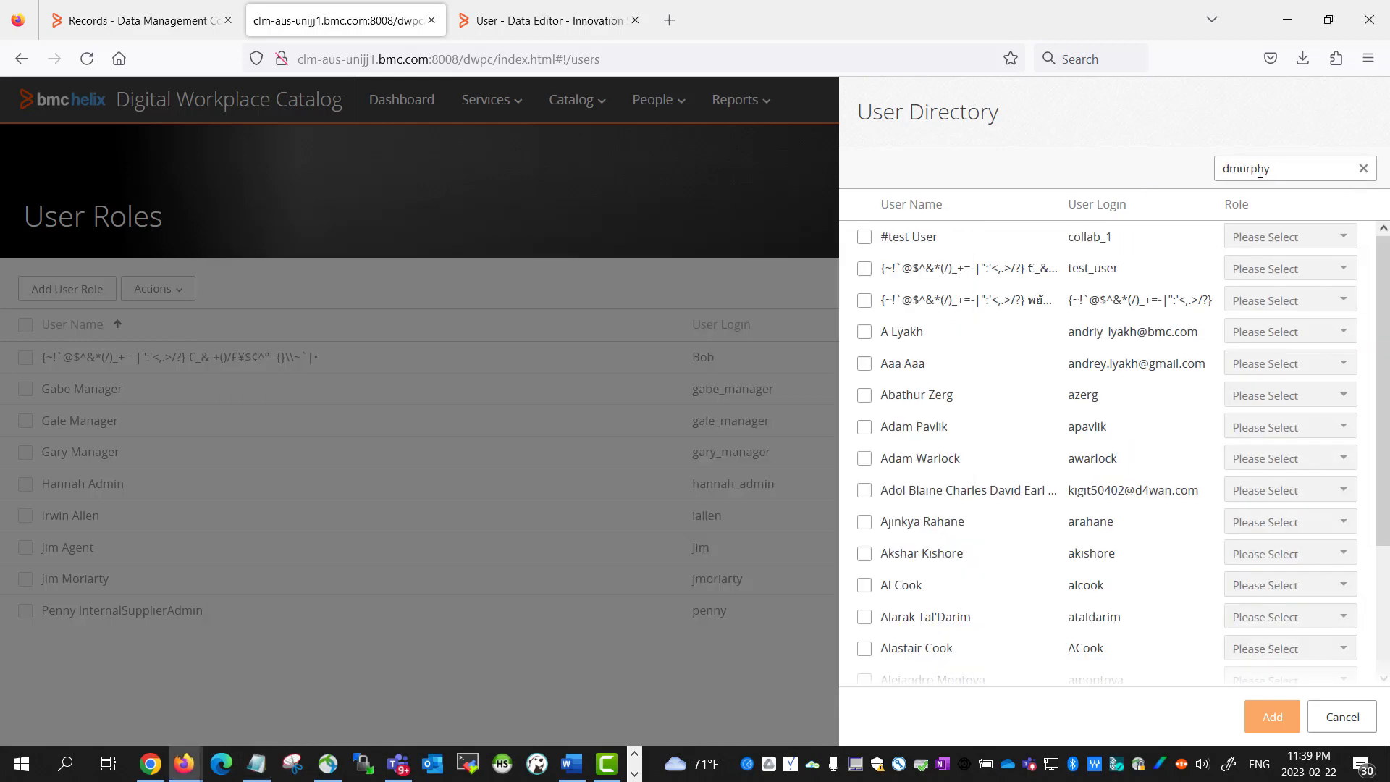
{"action": "left_click", "coordinate": [256, 764]}
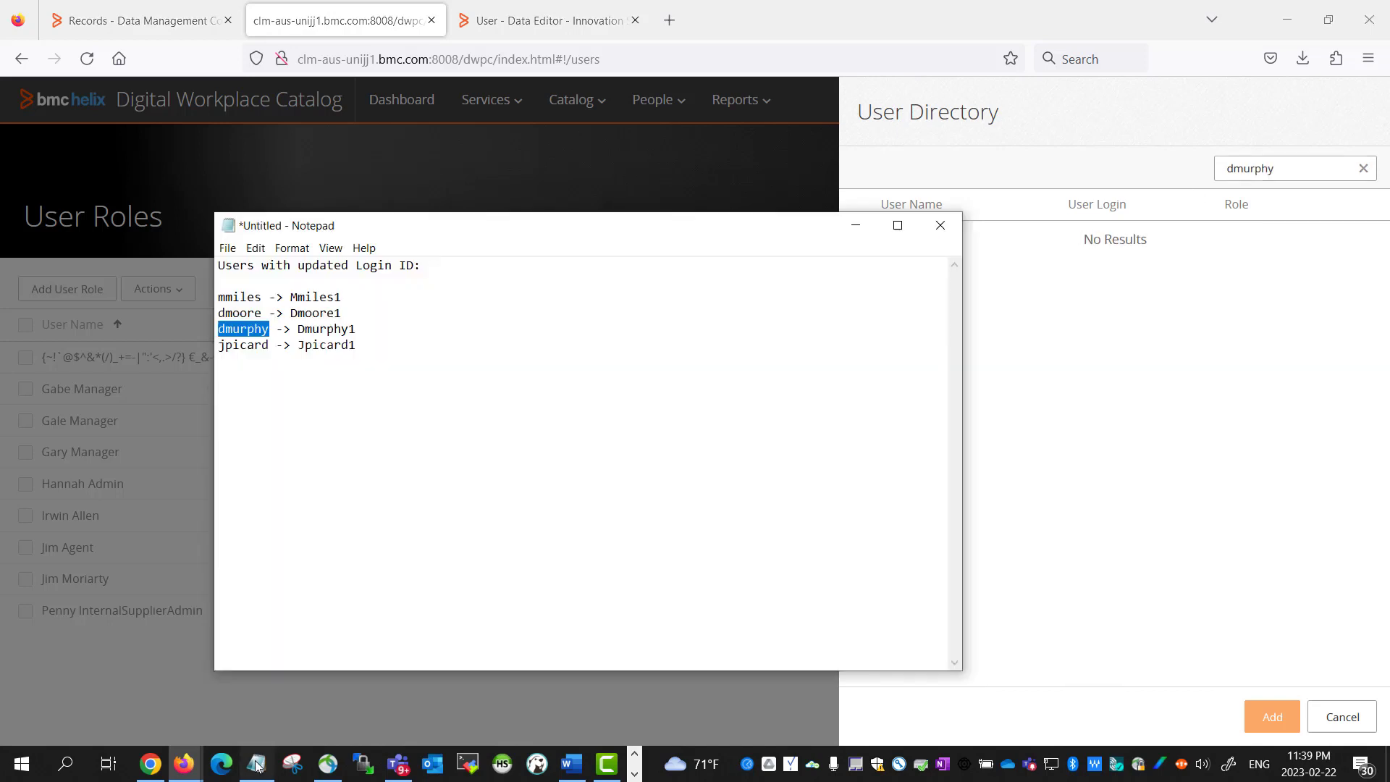
{"action": "double_click", "coordinate": [243, 345]}
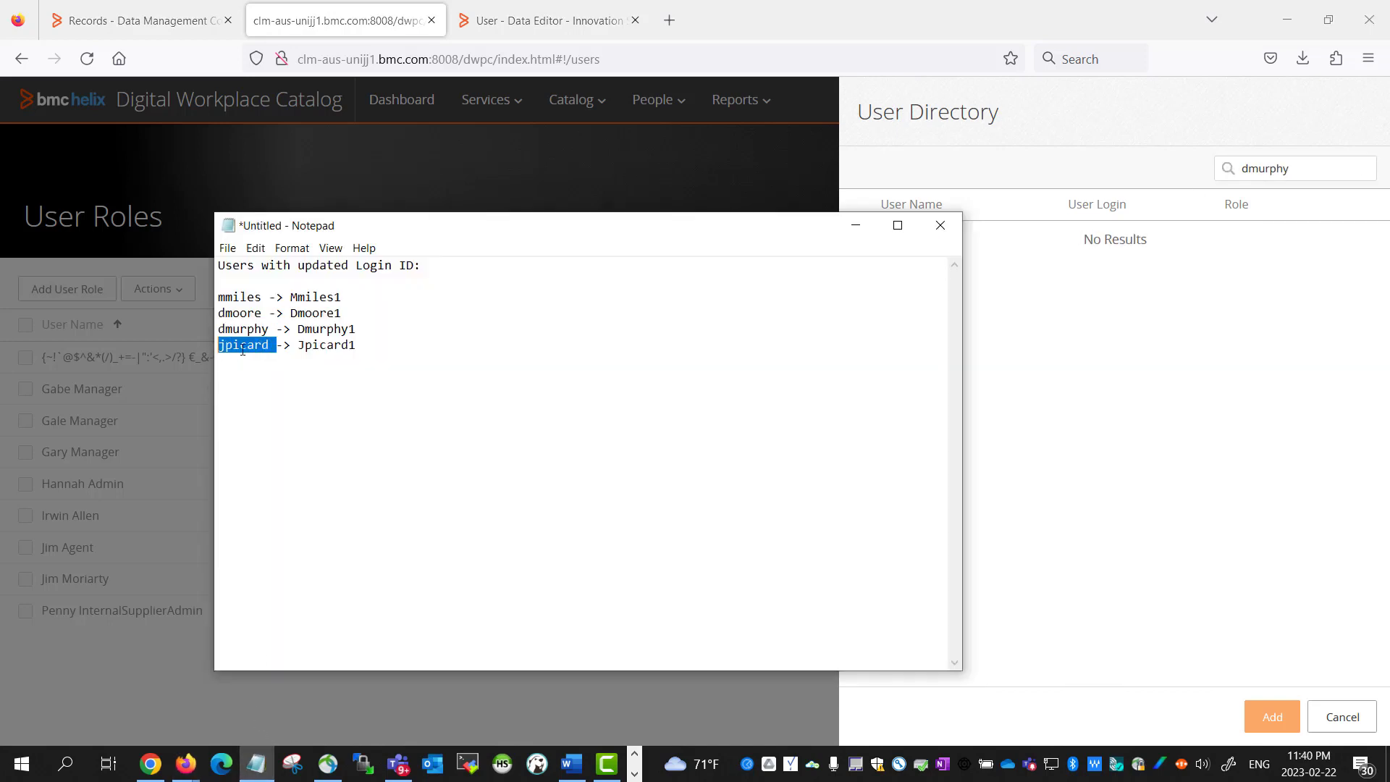
{"action": "key", "text": "ctrl+c"}
{"action": "double_click", "coordinate": [1278, 170]}
{"action": "key", "text": "ctrl+v"}
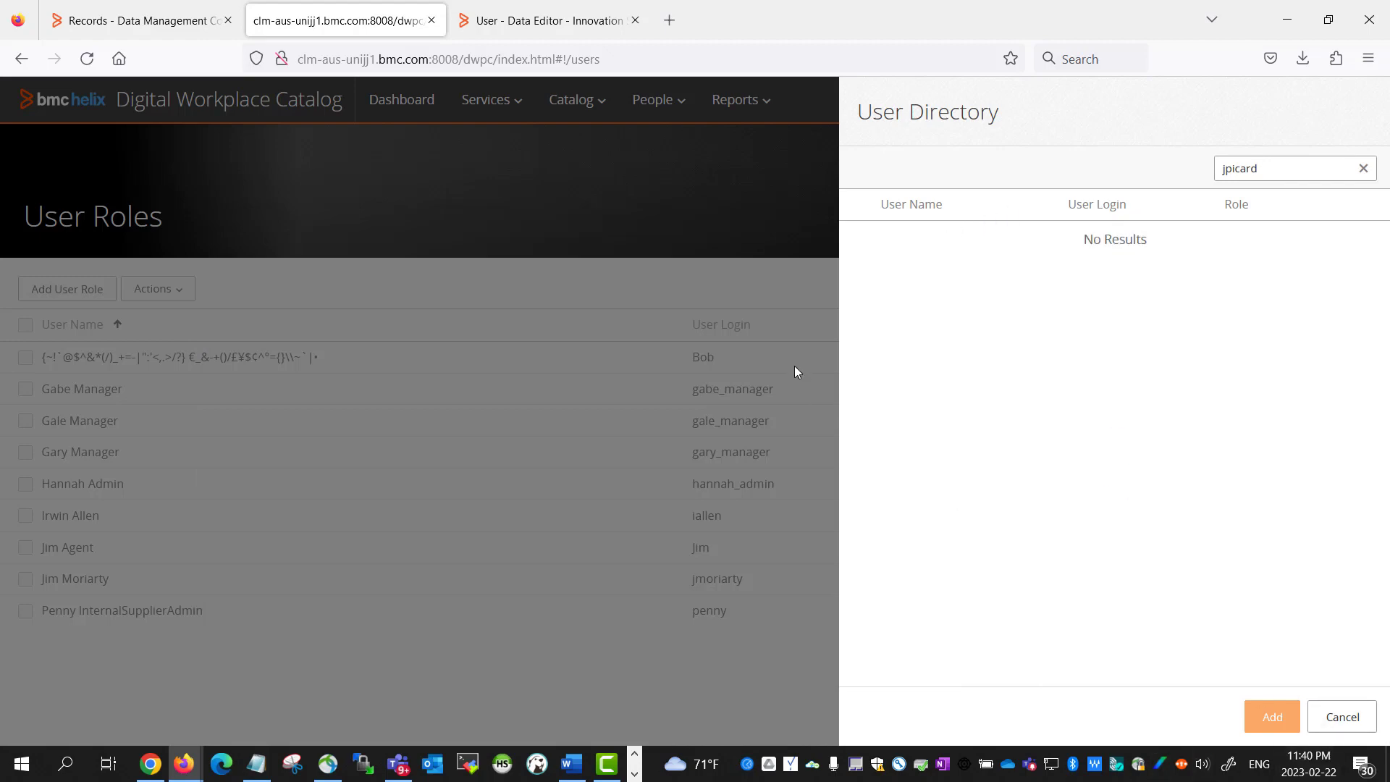
{"action": "left_click", "coordinate": [583, 25]}
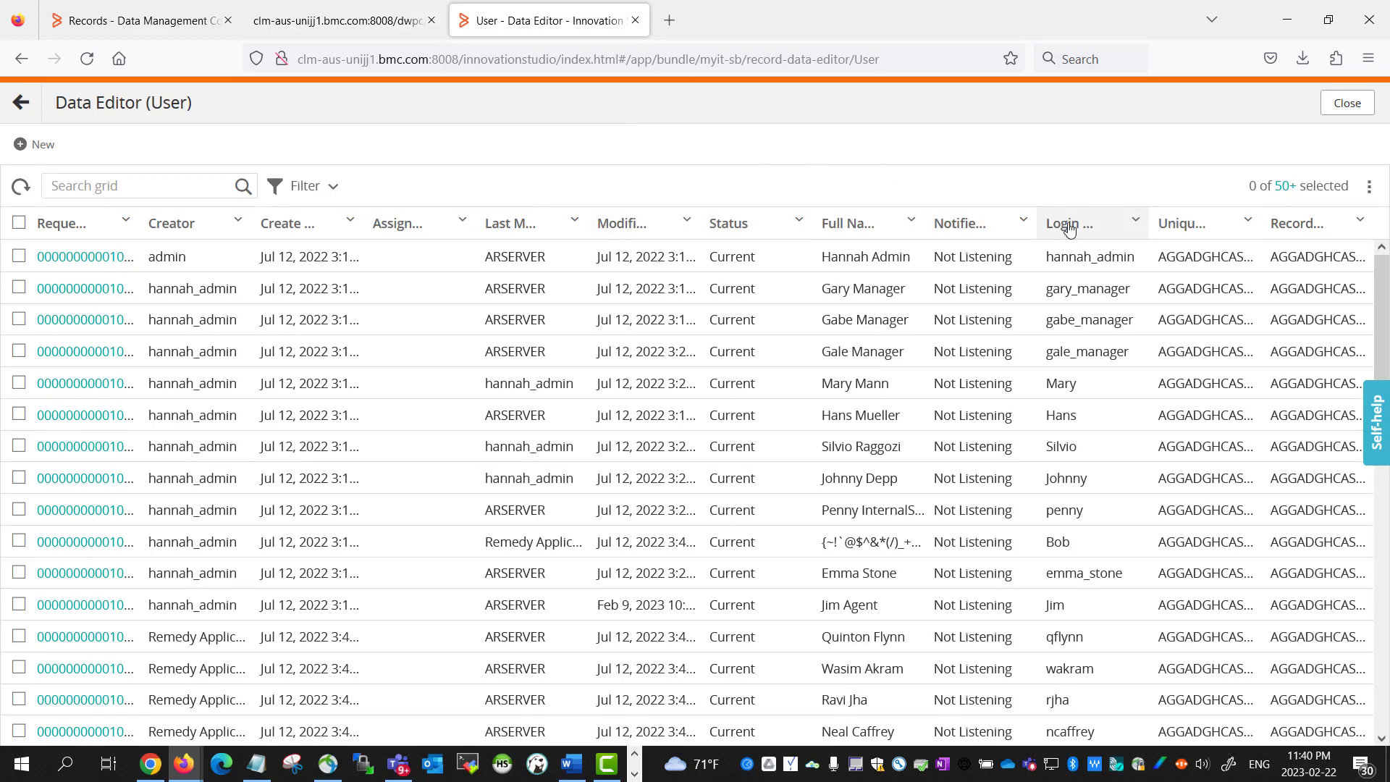
Expand the Login Name filter and add the first two deleted logins as checked values
{"action": "left_click", "coordinate": [306, 186]}
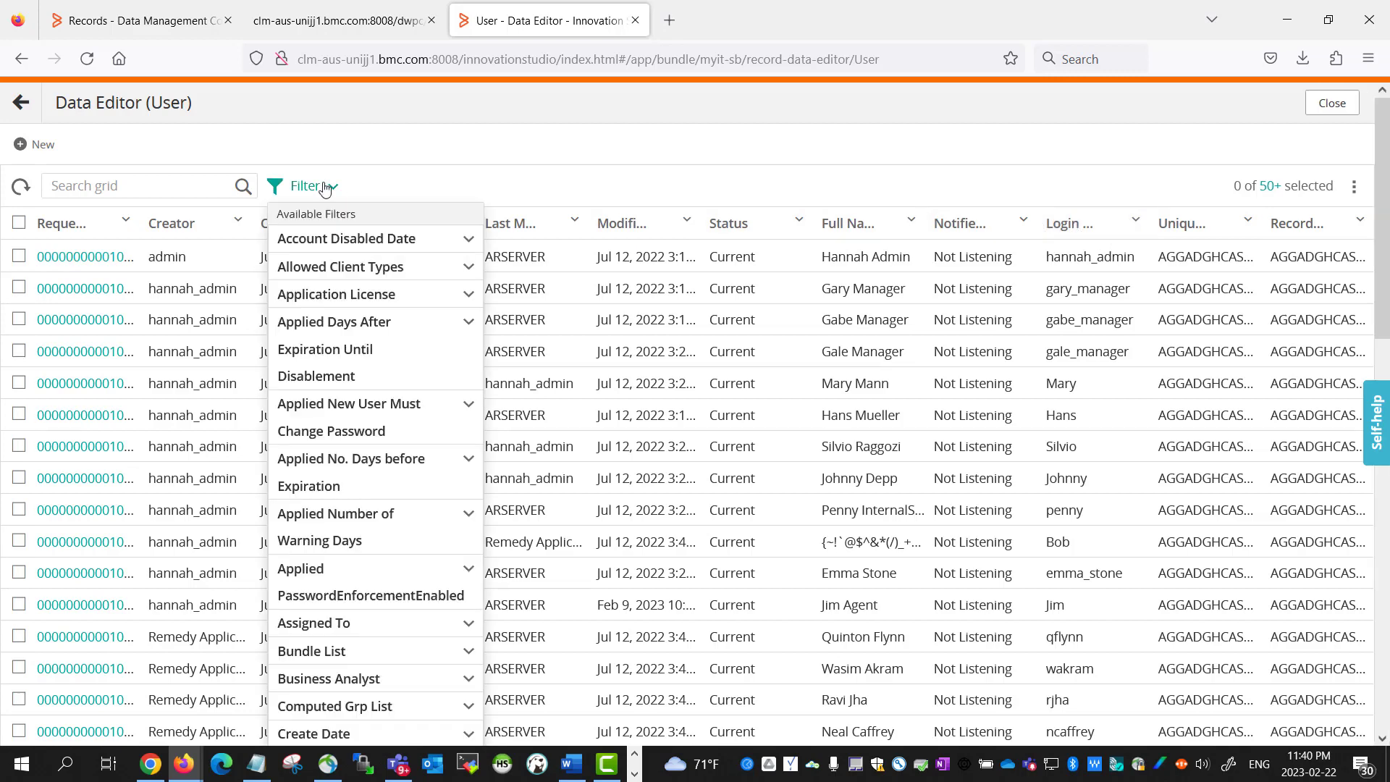
{"action": "scroll", "coordinate": [409, 587], "scroll_direction": "down", "scroll_amount": 9}
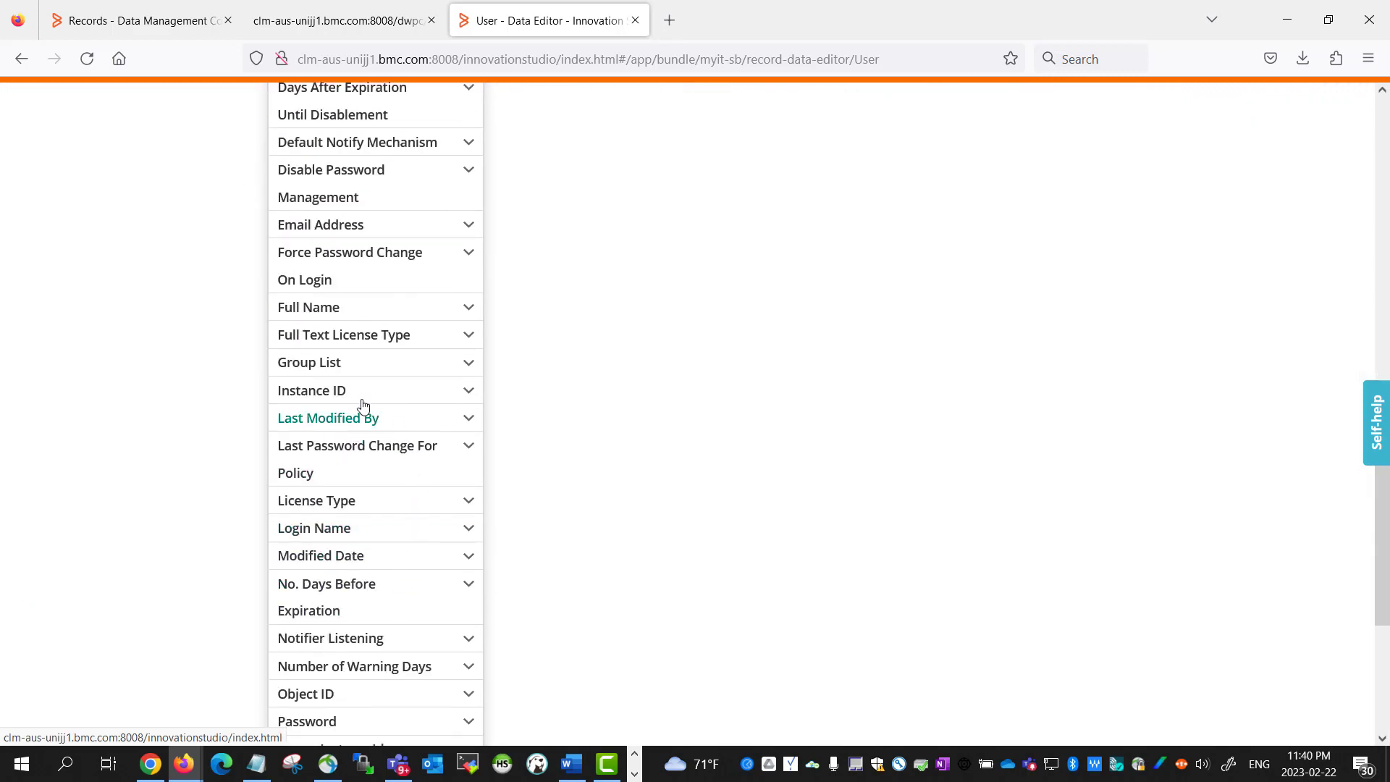
{"action": "left_click", "coordinate": [363, 532]}
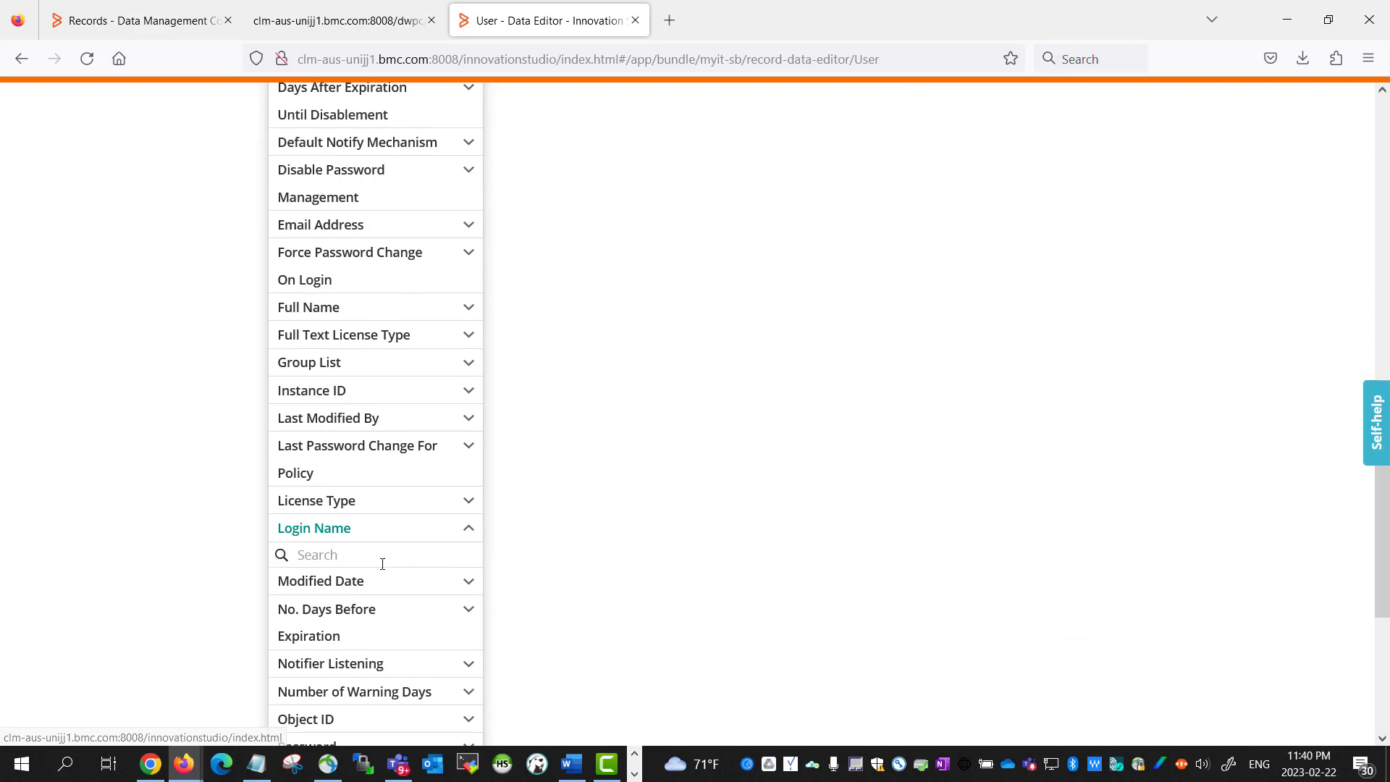
{"action": "left_click", "coordinate": [268, 757]}
{"action": "left_click_drag", "start_coordinate": [262, 298], "coordinate": [178, 300]}
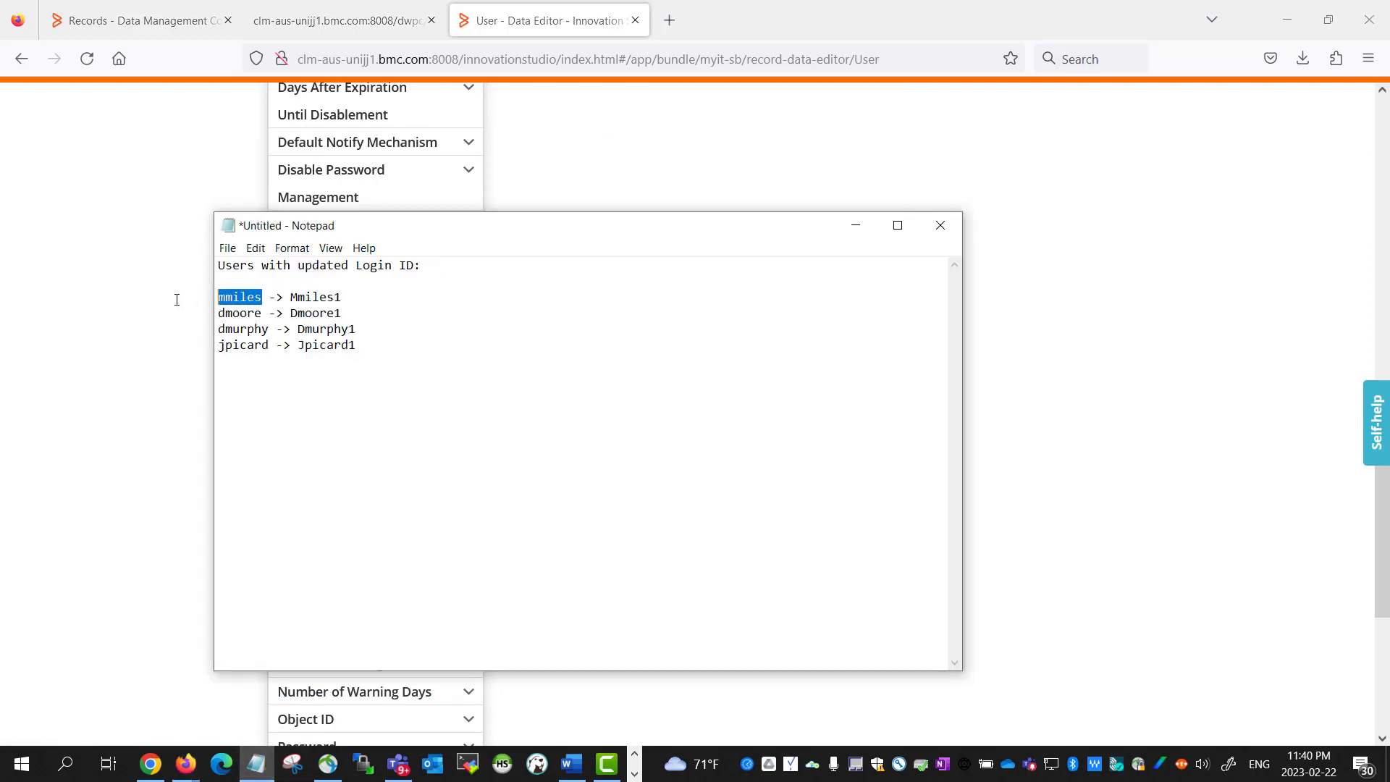
{"action": "left_click", "coordinate": [855, 226]}
{"action": "left_click", "coordinate": [366, 552]}
{"action": "key", "text": "ctrl+v"}
{"action": "key", "text": "Return"}
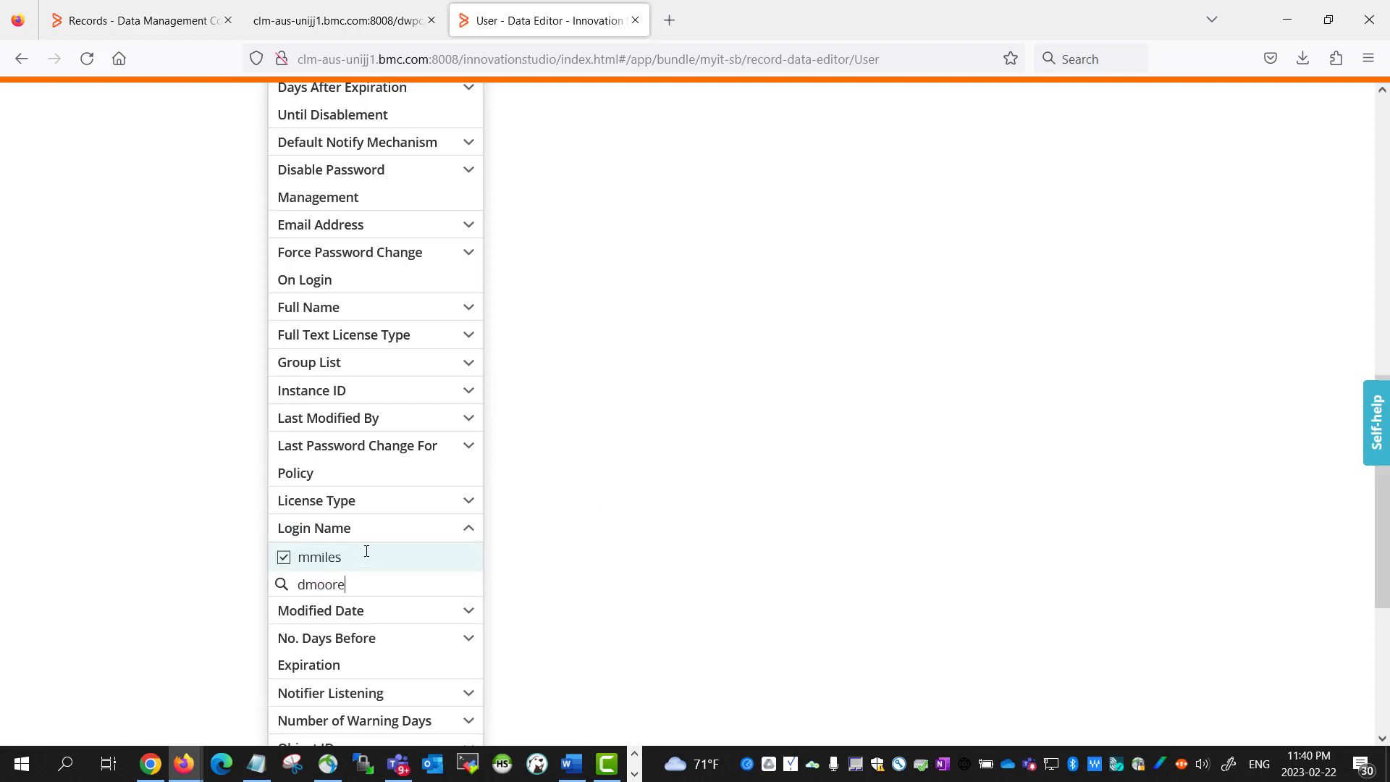
{"action": "key", "text": "Return"}
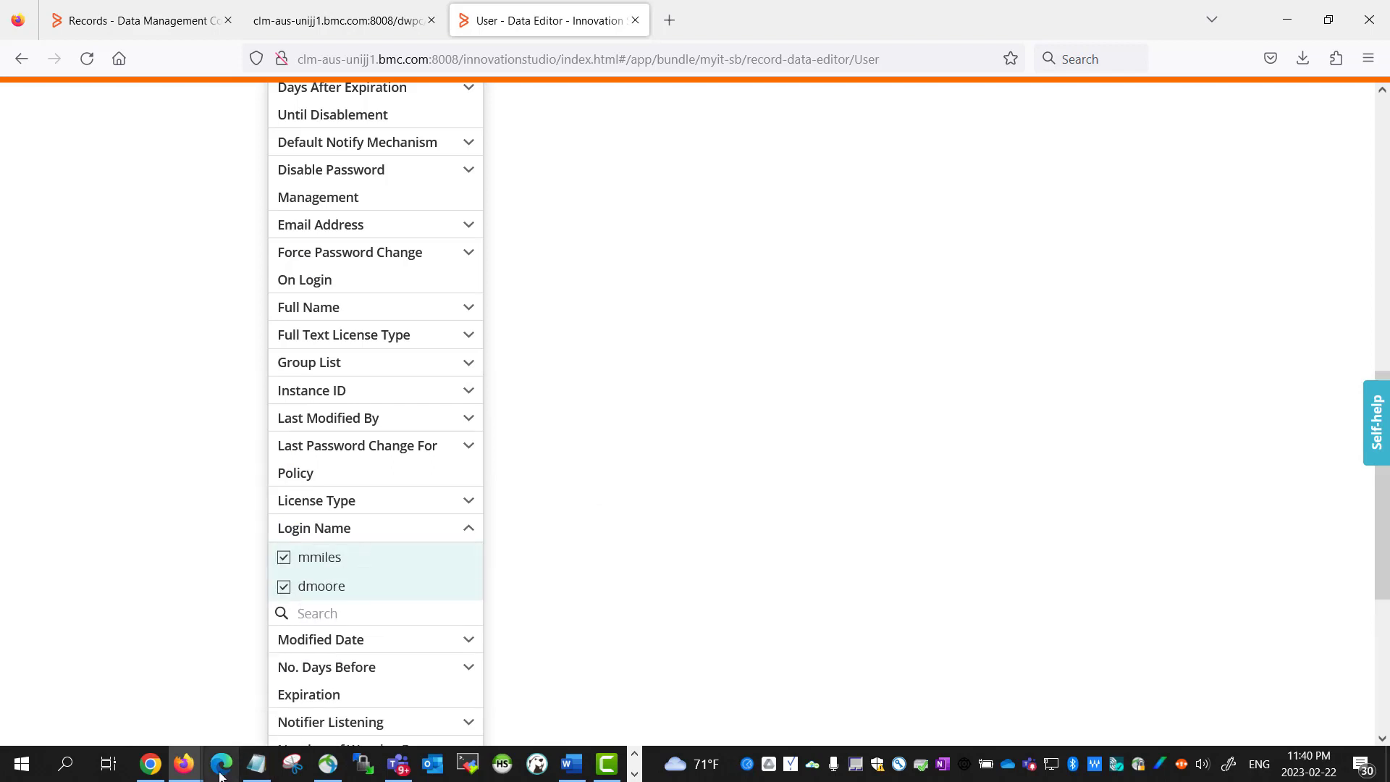
Add the third and fourth deleted logins to the Login Name filter values
{"action": "left_click", "coordinate": [256, 764]}
{"action": "left_click_drag", "start_coordinate": [270, 330], "coordinate": [355, 329]}
{"action": "left_click", "coordinate": [266, 329]}
{"action": "double_click", "coordinate": [257, 329]}
{"action": "key", "text": "ctrl+c"}
{"action": "left_click", "coordinate": [144, 464]}
{"action": "left_click", "coordinate": [306, 187]}
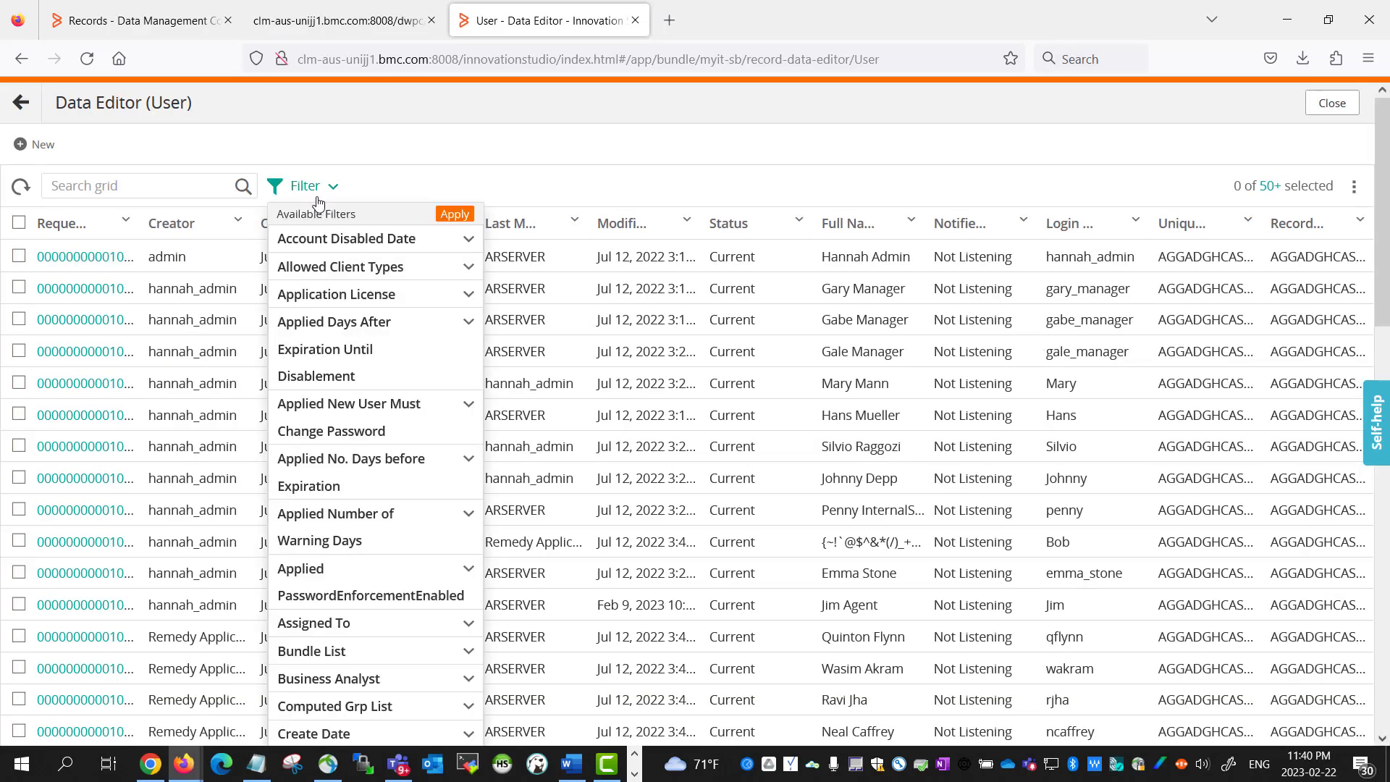
{"action": "scroll", "coordinate": [320, 702], "scroll_direction": "down", "scroll_amount": 7}
{"action": "scroll", "coordinate": [336, 706], "scroll_direction": "down", "scroll_amount": 3}
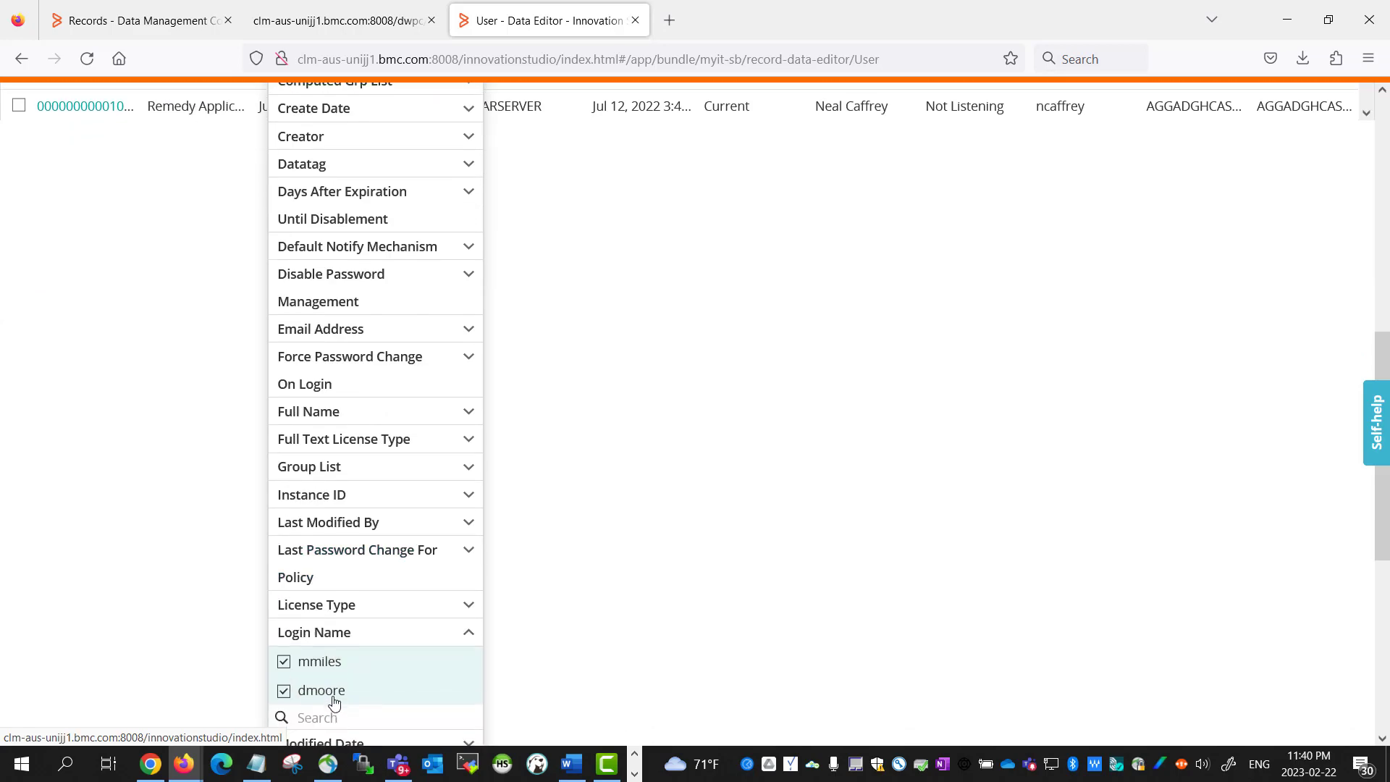
{"action": "left_click", "coordinate": [366, 614]}
{"action": "key", "text": "ctrl+v"}
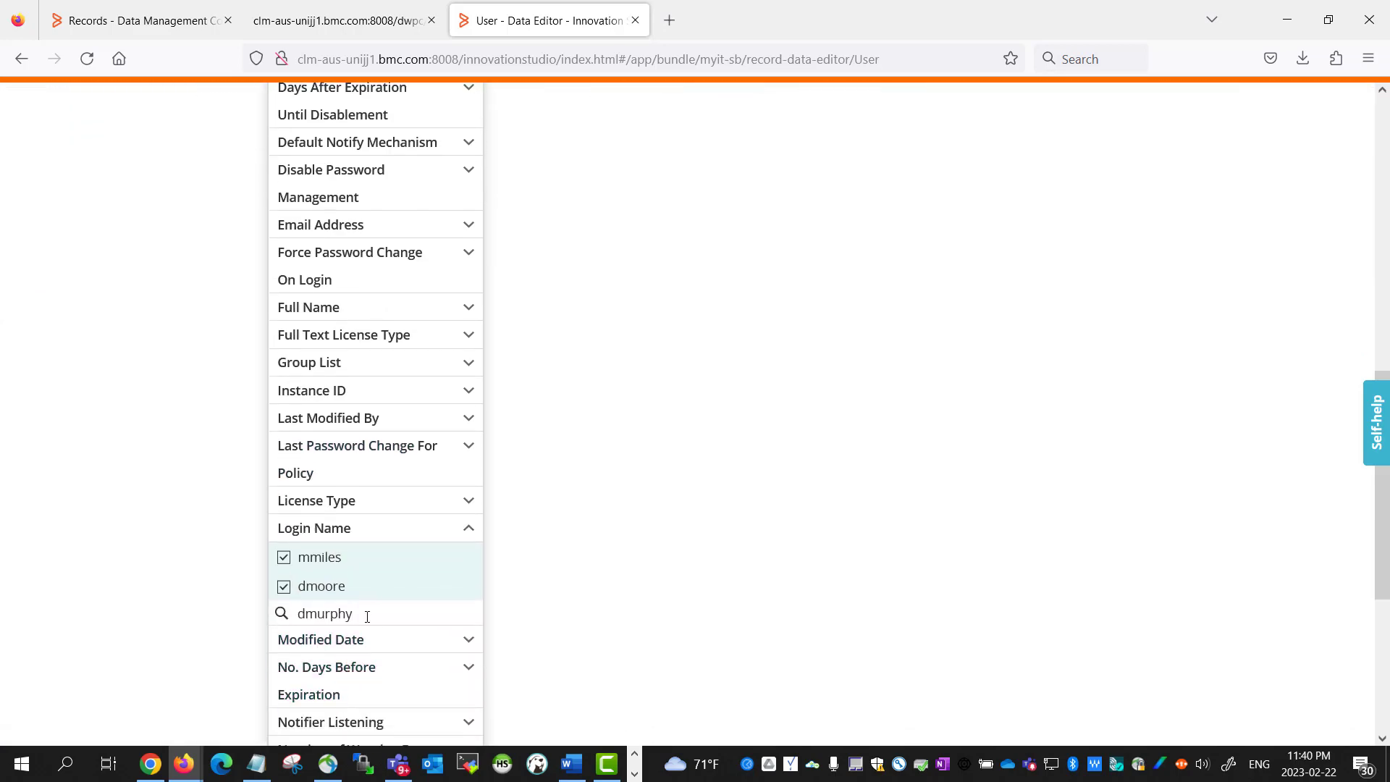
{"action": "key", "text": "Return"}
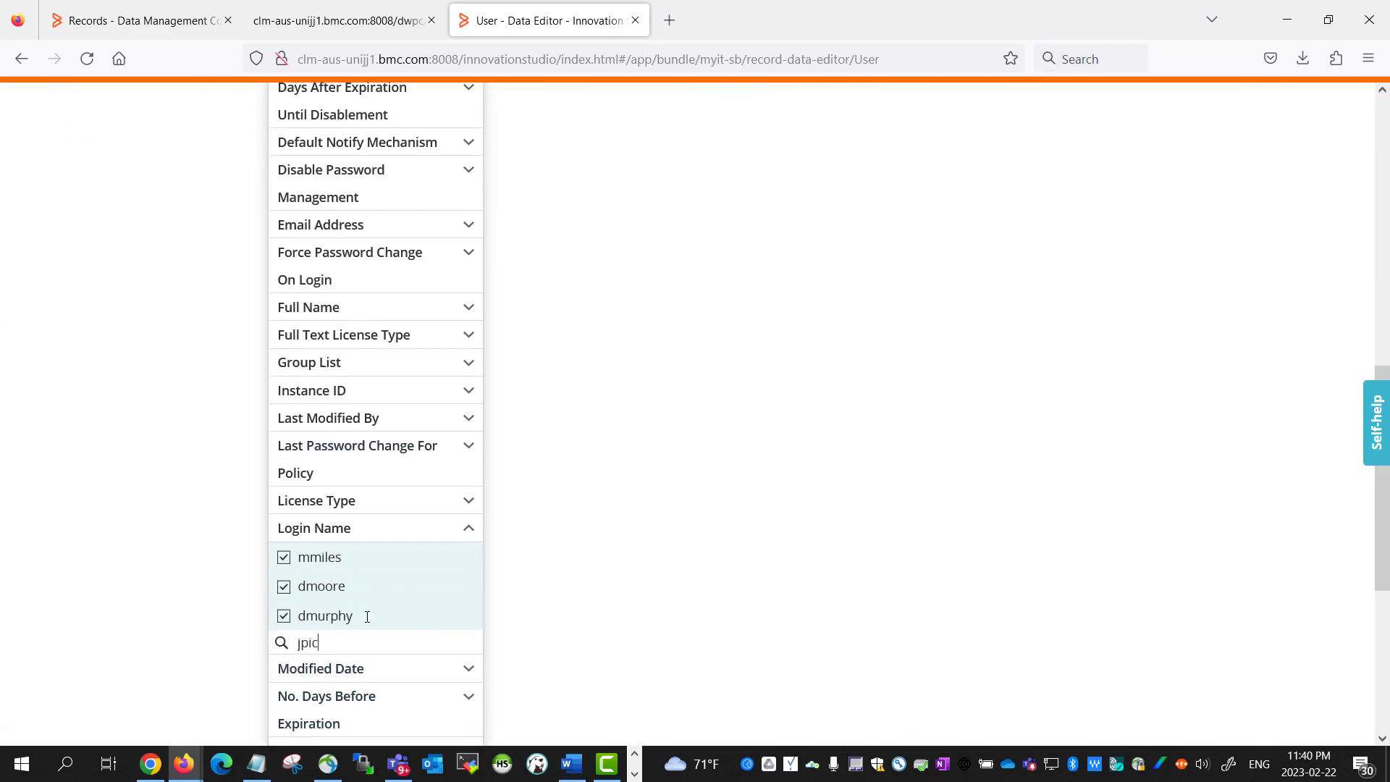
{"action": "key", "text": "Return"}
{"action": "scroll", "coordinate": [522, 522], "scroll_direction": "up", "scroll_amount": 10}
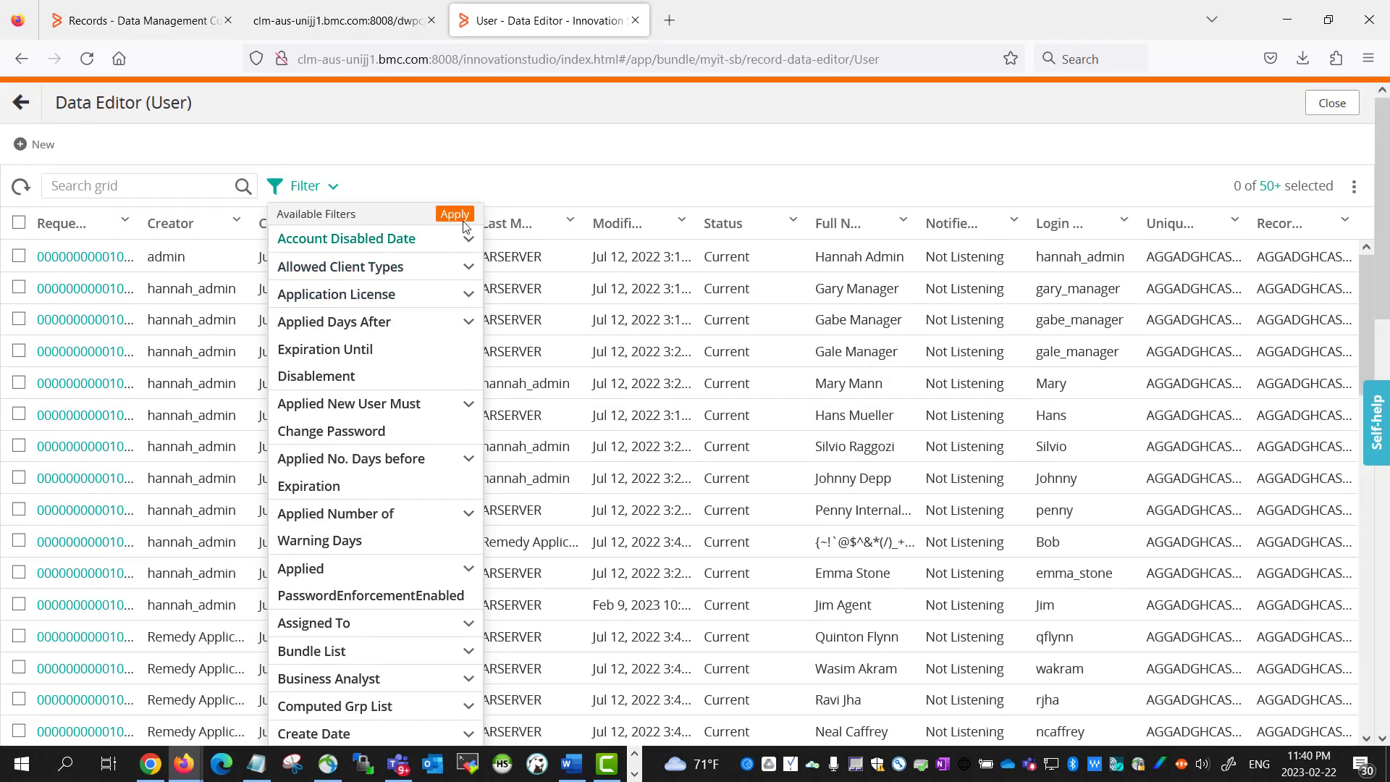
Apply the Login Name filter for the four deleted logins to the User Data Editor grid
{"action": "left_click", "coordinate": [456, 213]}
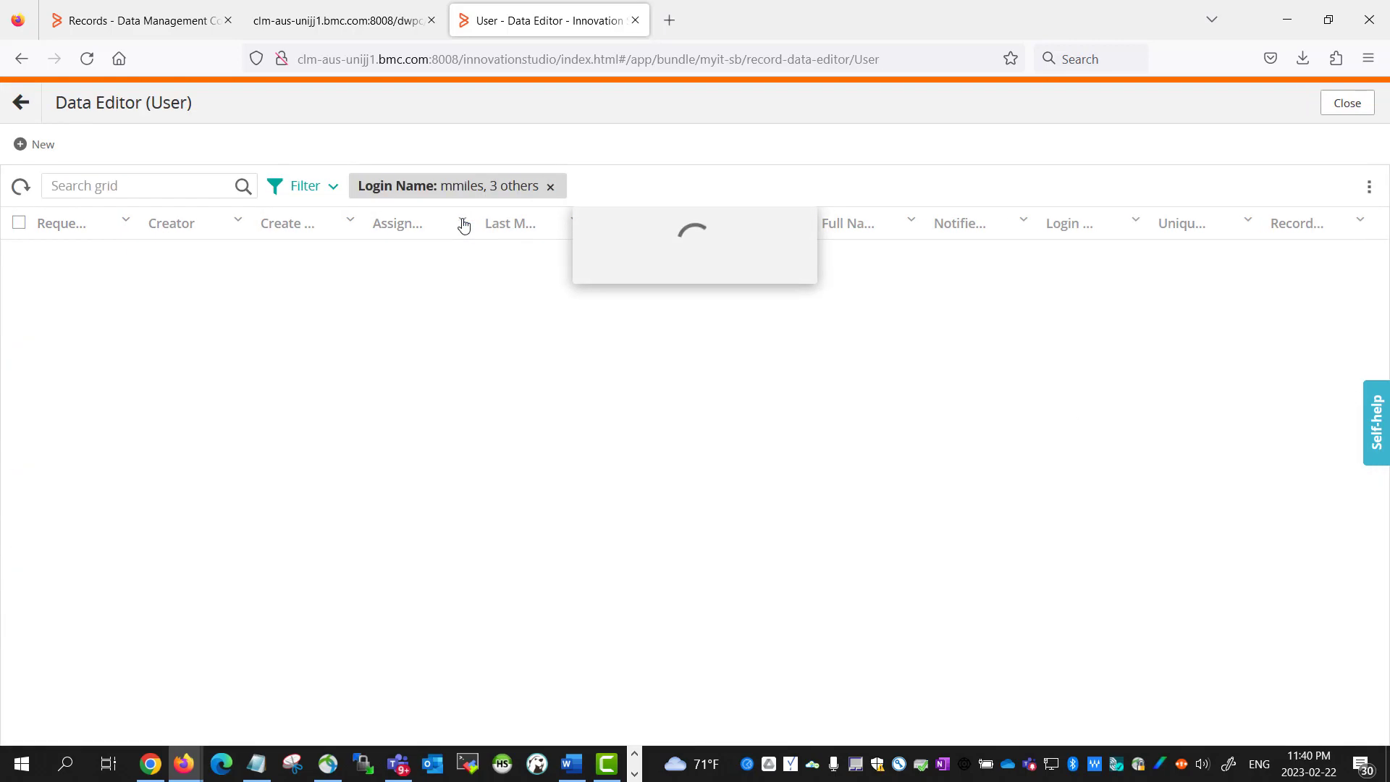